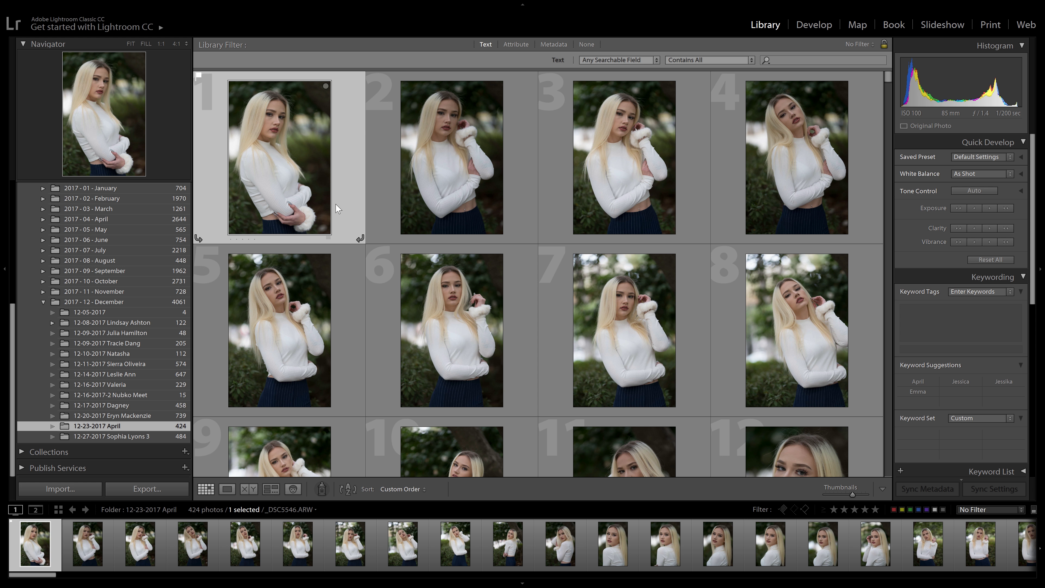
Step: Show the first photo enlarged in Loupe view and hide the module picker and both side panels
mouse_move(329, 3)
left_click(227, 490)
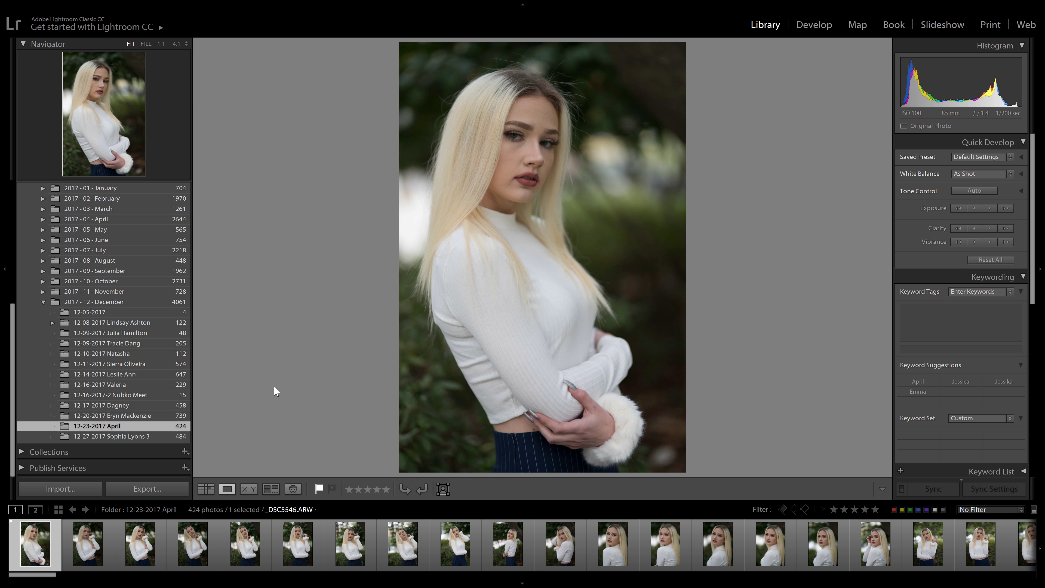
left_click(539, 4)
left_click(1, 321)
key("F8")
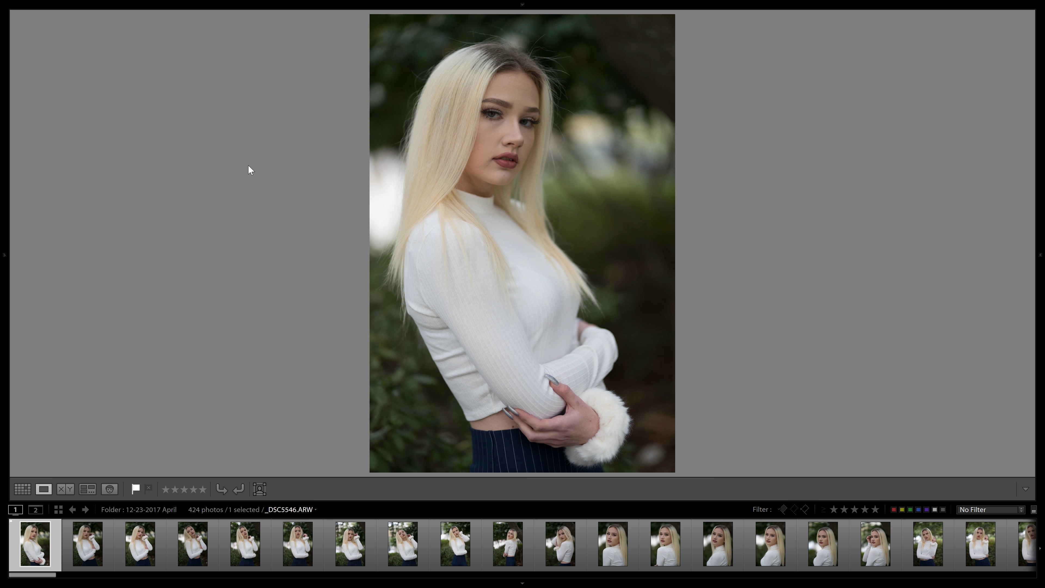
Step: Compare the first two photos, reject the first one and flag it as a pick again
key("Right")
key("Left")
key("Right")
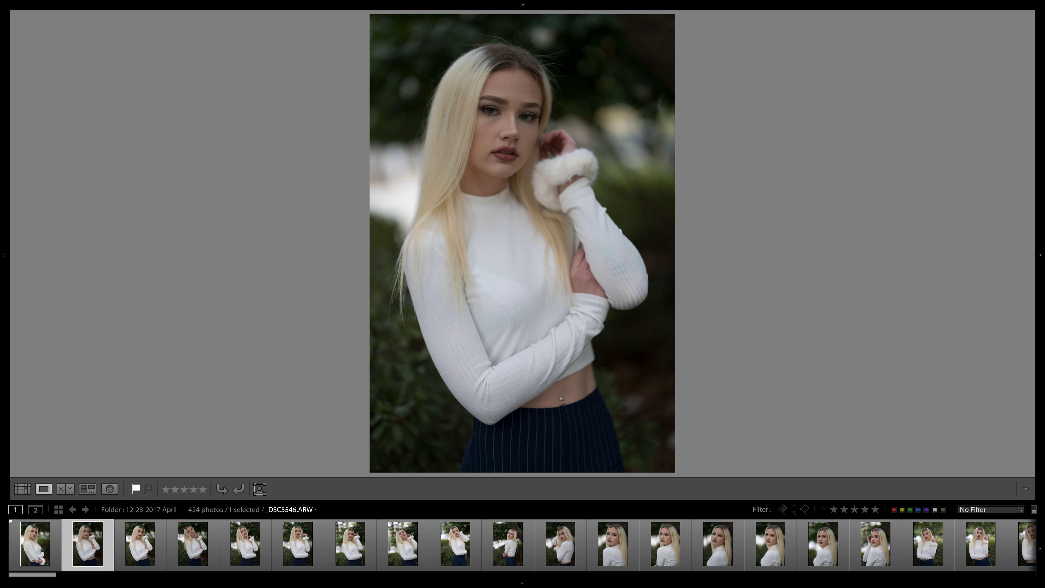
key("Left")
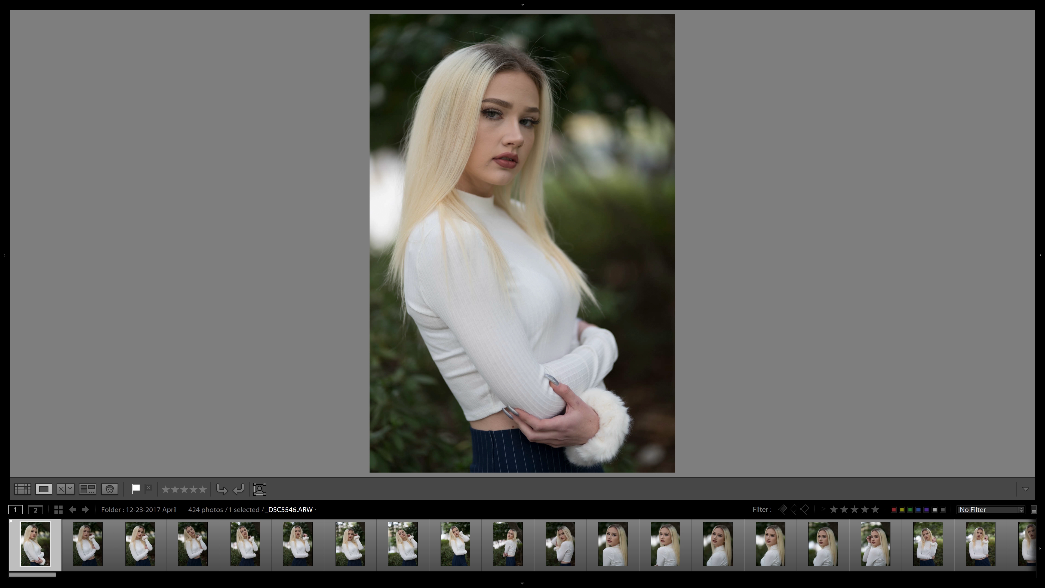
key("x")
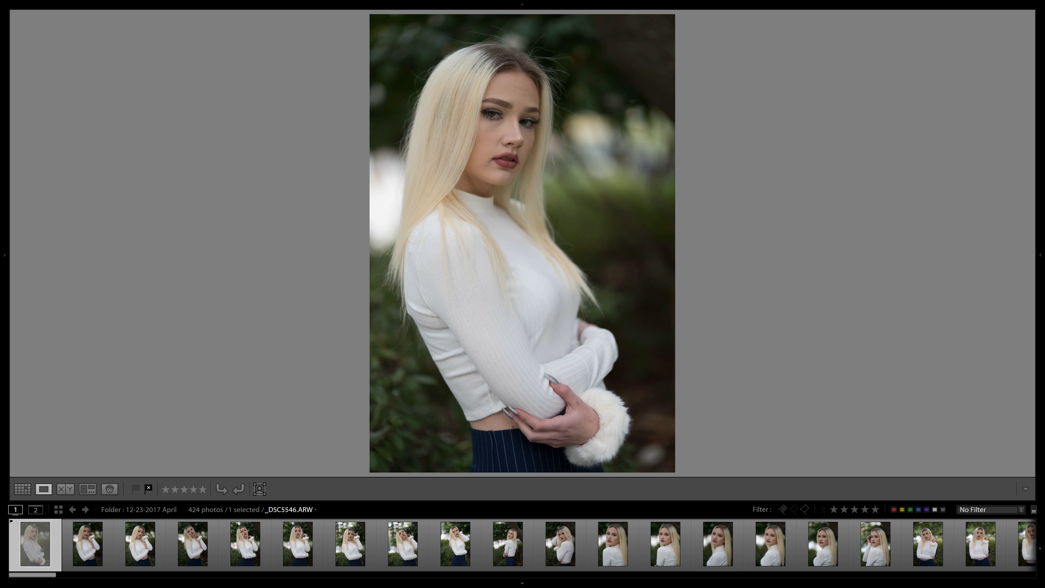
key("p")
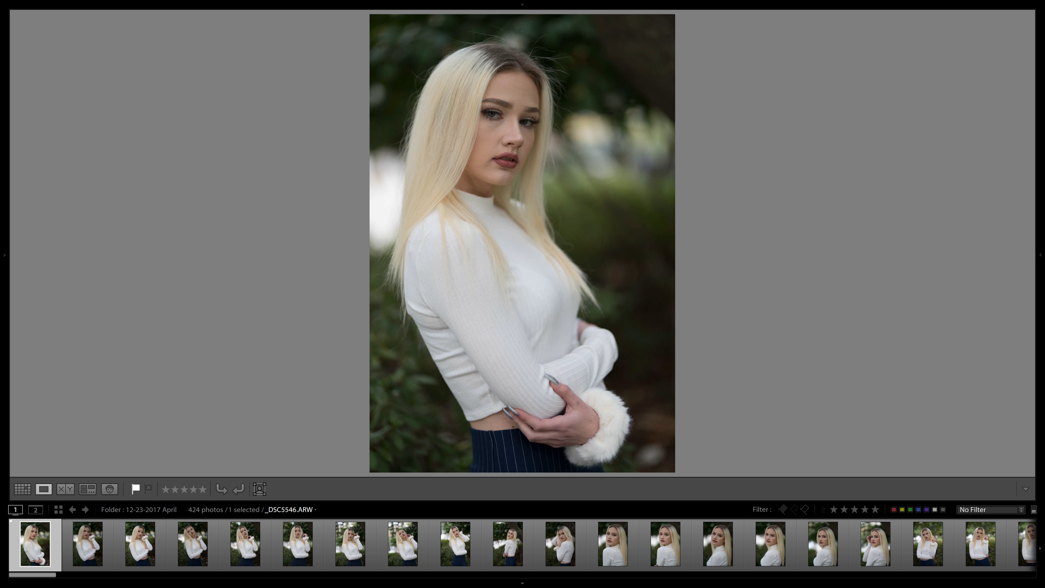
Step: Compare the first two photos again and set both _DSC5546 and _DSC5547 as rejected
left_click(87, 544)
left_click(35, 543)
key("x")
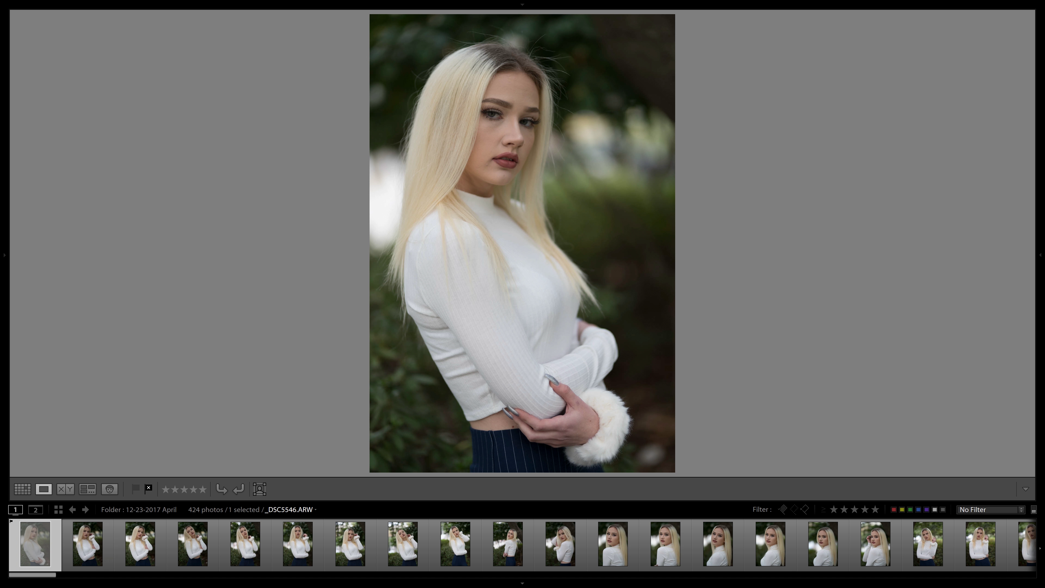
key("Right")
key("x")
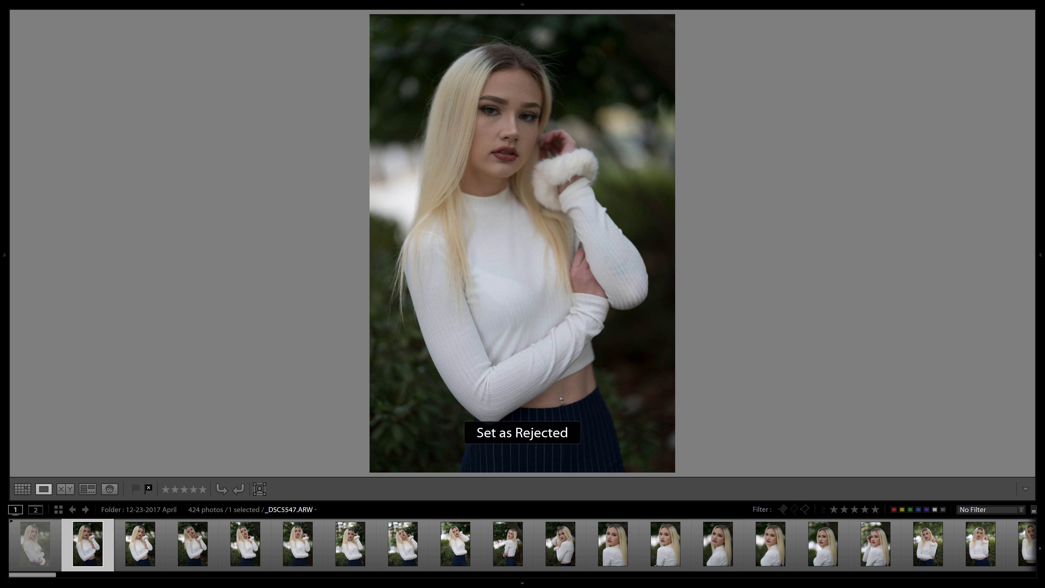
Step: Judge the next three photos, _DSC5548 to _DSC5550, and flag each one as a pick
key("Right")
key("x")
key("p")
key("Right")
key("x")
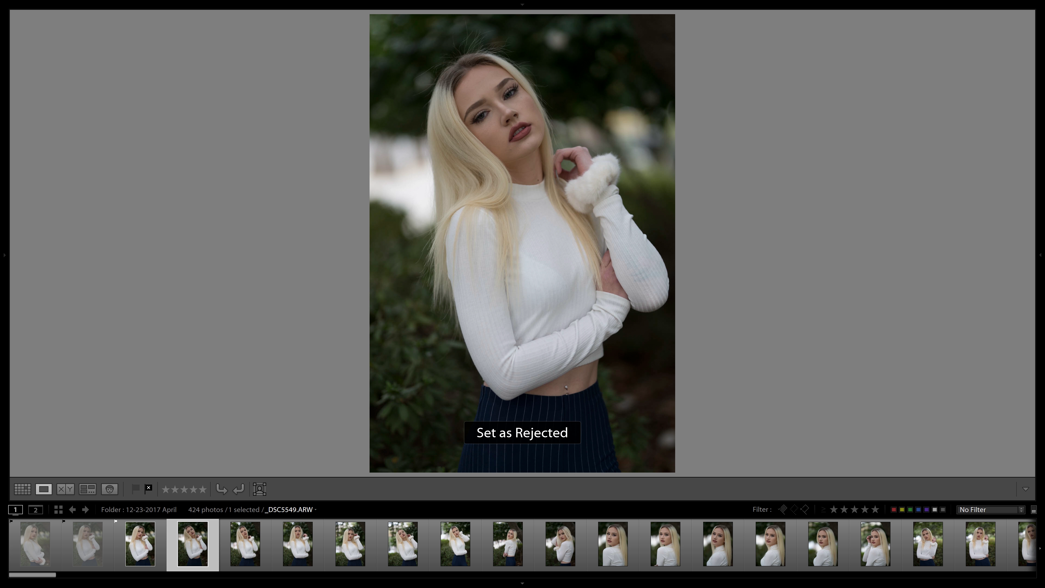
key("p")
key("Right")
key("x")
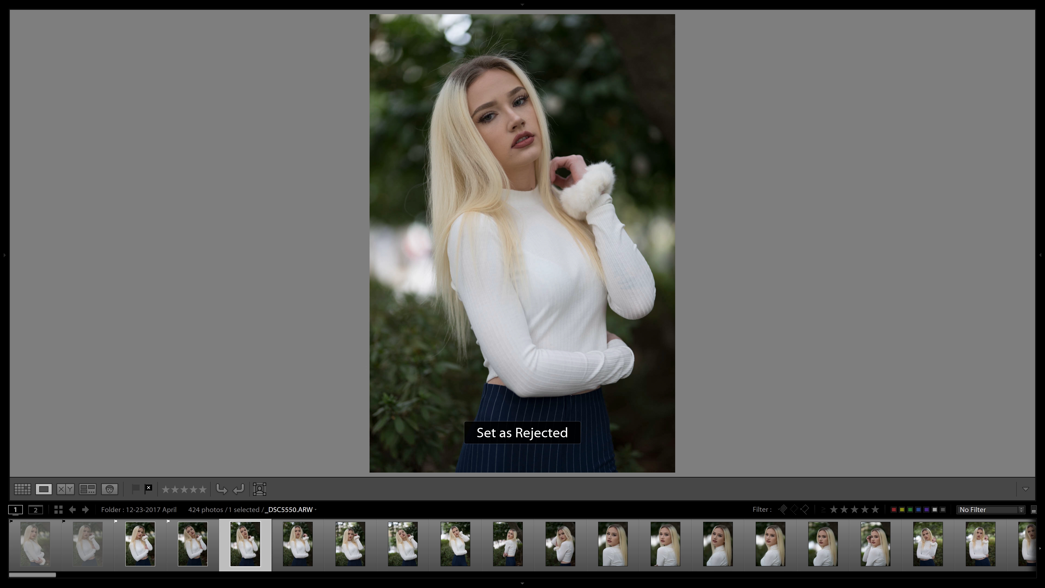
key("p")
Step: Go back to _DSC5548 and reject it, keeping _DSC5549 flagged as a pick
key("Left")
key("Left")
key("x")
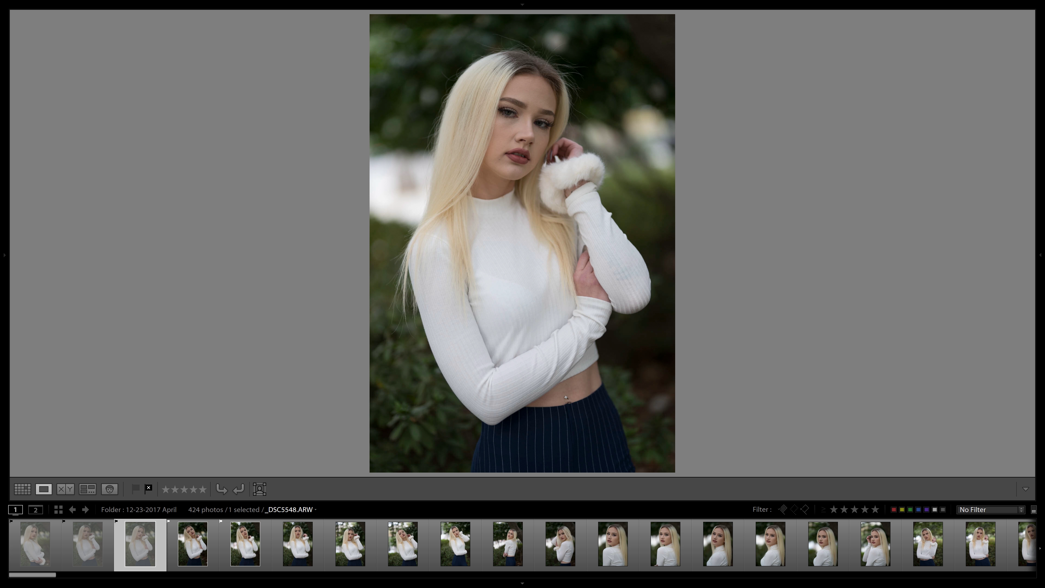
key("Right")
key("p")
key("Right")
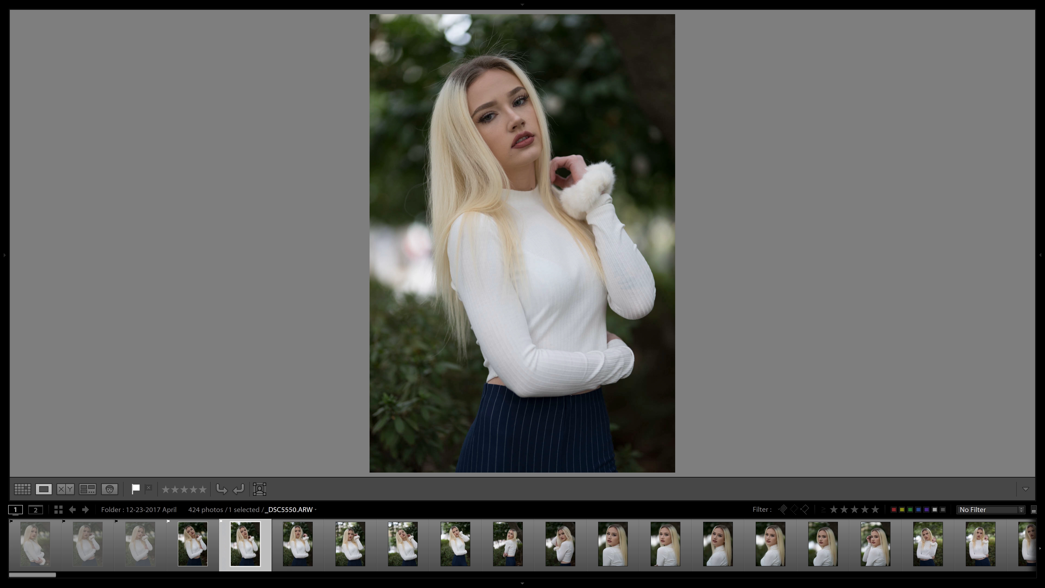
Step: Reject the photo after _DSC5550, compare _DSC5552 with its neighbour and reject _DSC5552 too
key("Right")
key("p")
key("x")
key("Right")
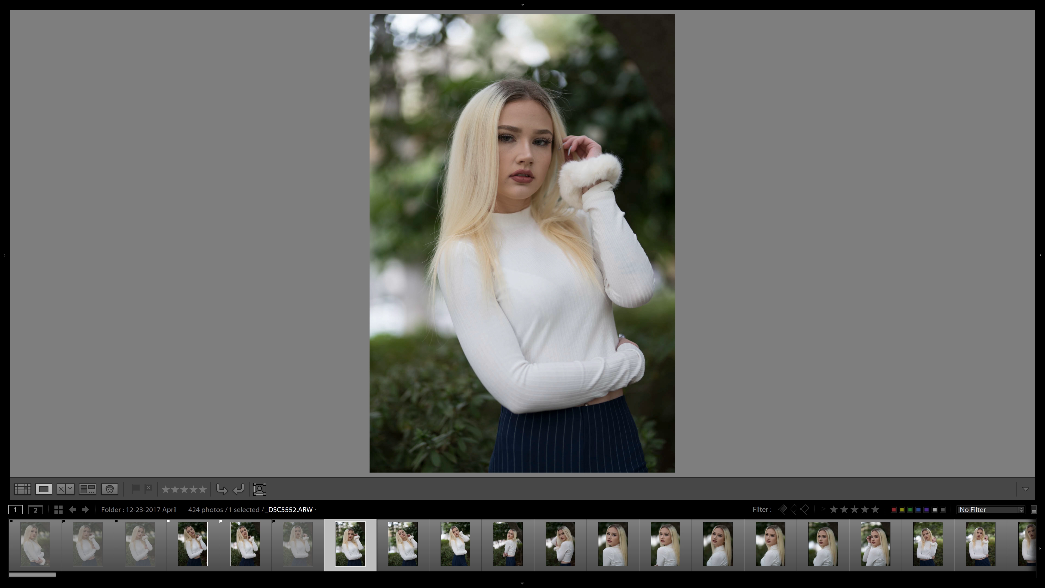
key("p")
key("Right")
key("Left")
key("x")
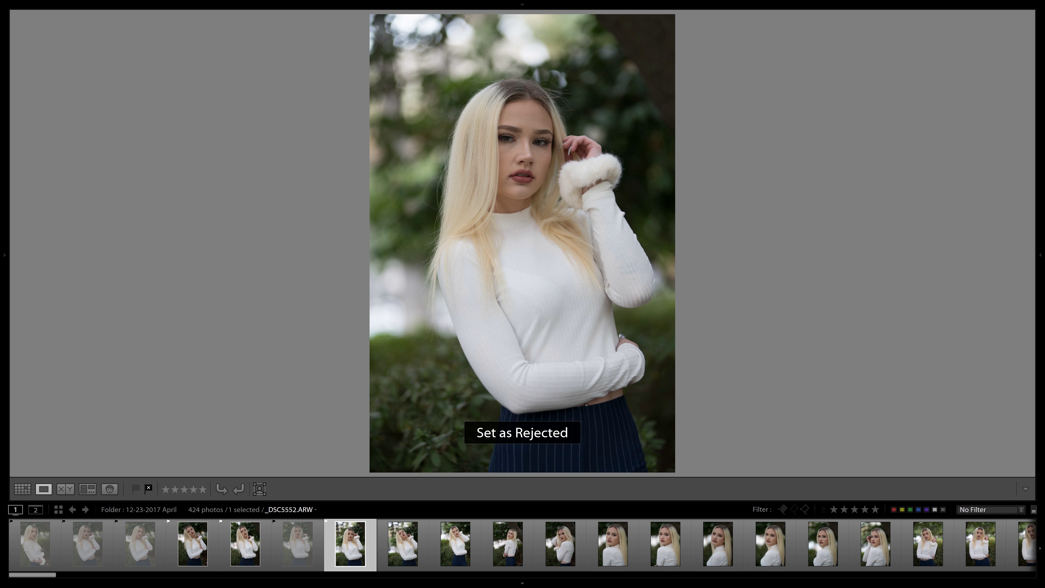
Step: Flag _DSC5553 as a pick and reject the similar pose that follows it
key("Right")
key("p")
key("Right")
key("x")
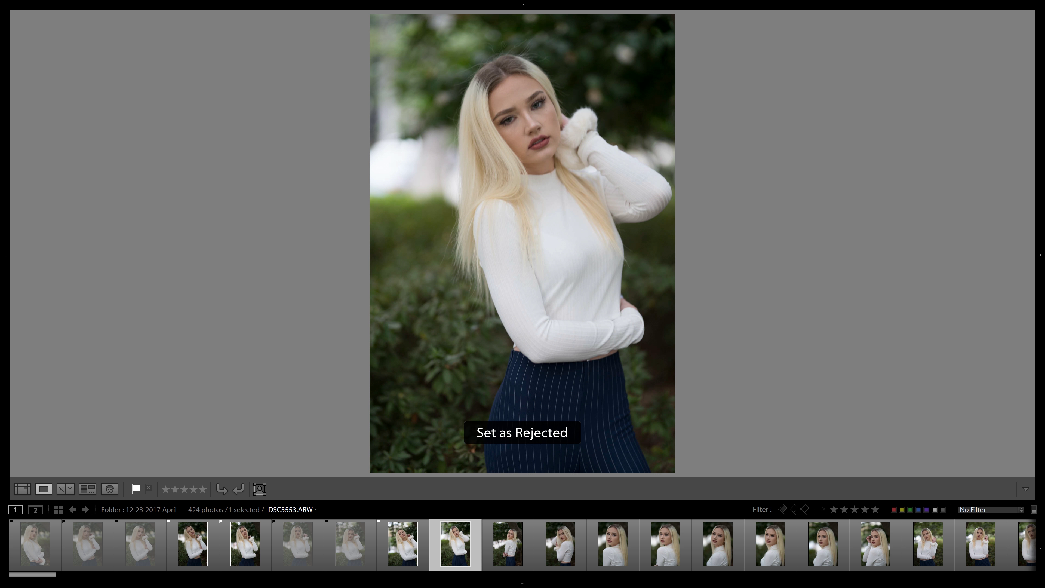
Step: Flag the photo before _DSC5556 as a pick and set _DSC5556 as rejected
key("Right")
key("x")
key("p")
key("Right")
key("x")
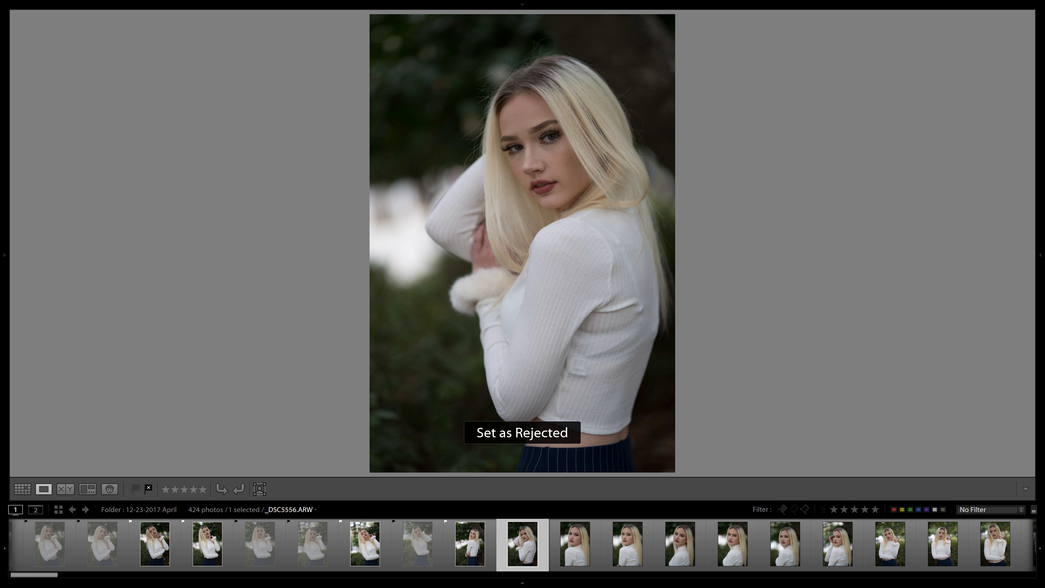
Step: Flag the over-the-shoulder close-up _DSC5557 as a pick and reject _DSC5558
key("Right")
key("x")
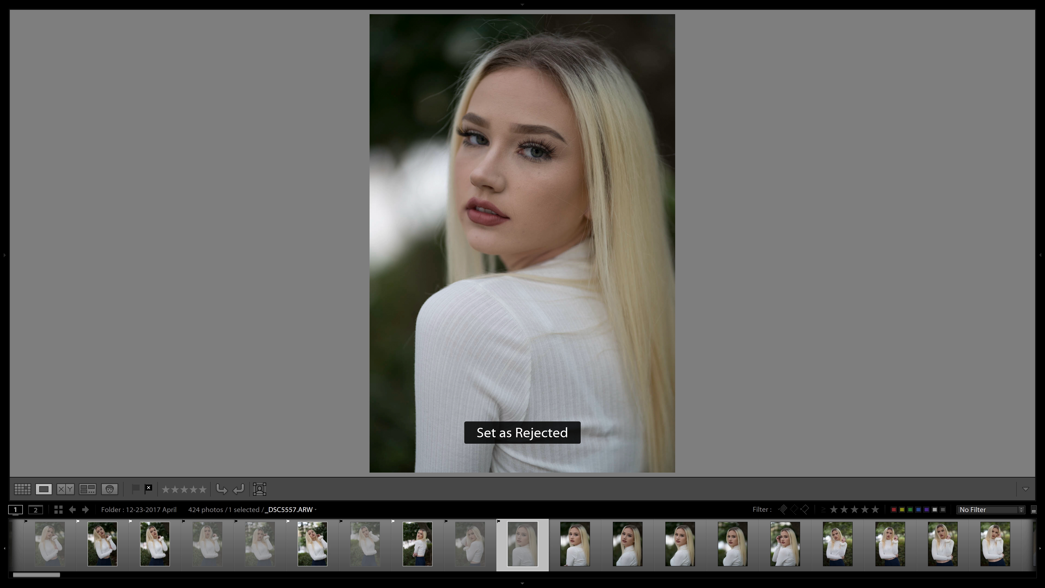
key("p")
key("Right")
key("x")
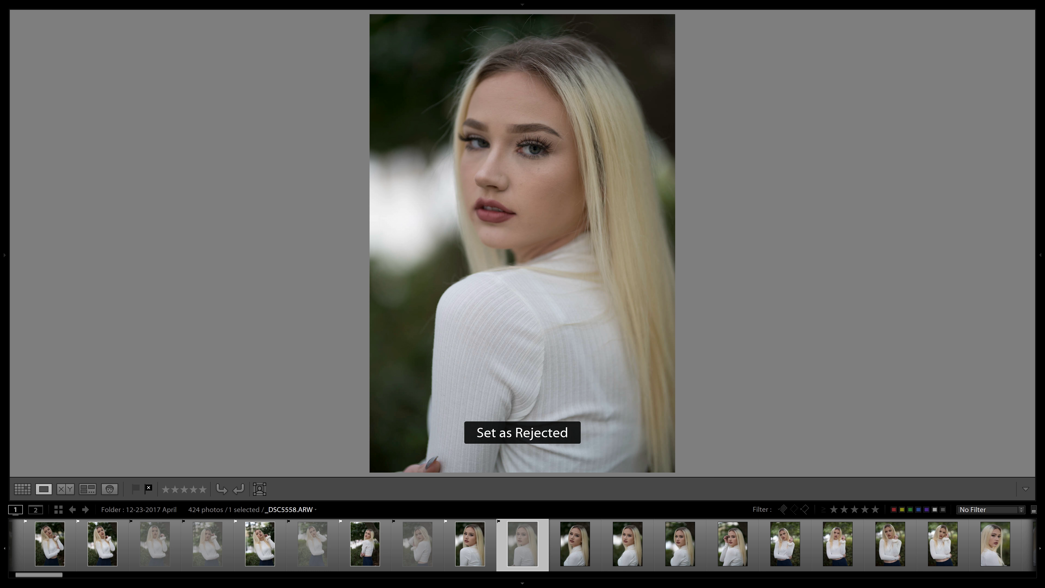
Step: Reject the remaining similar over-the-shoulder portraits, _DSC5559 through _DSC5562
key("Right")
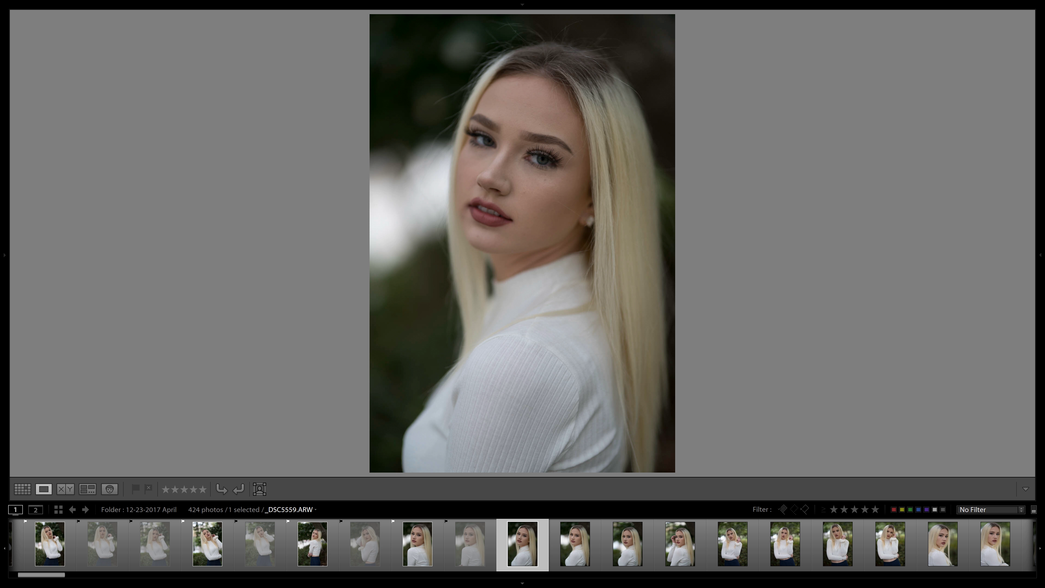
key("x")
key("Right")
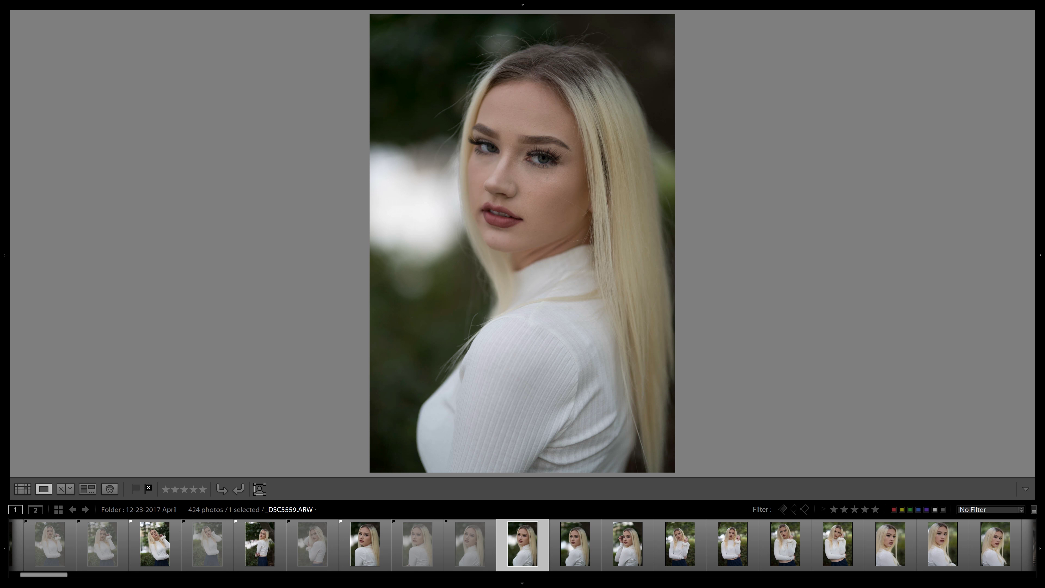
key("x")
key("Right")
key("x")
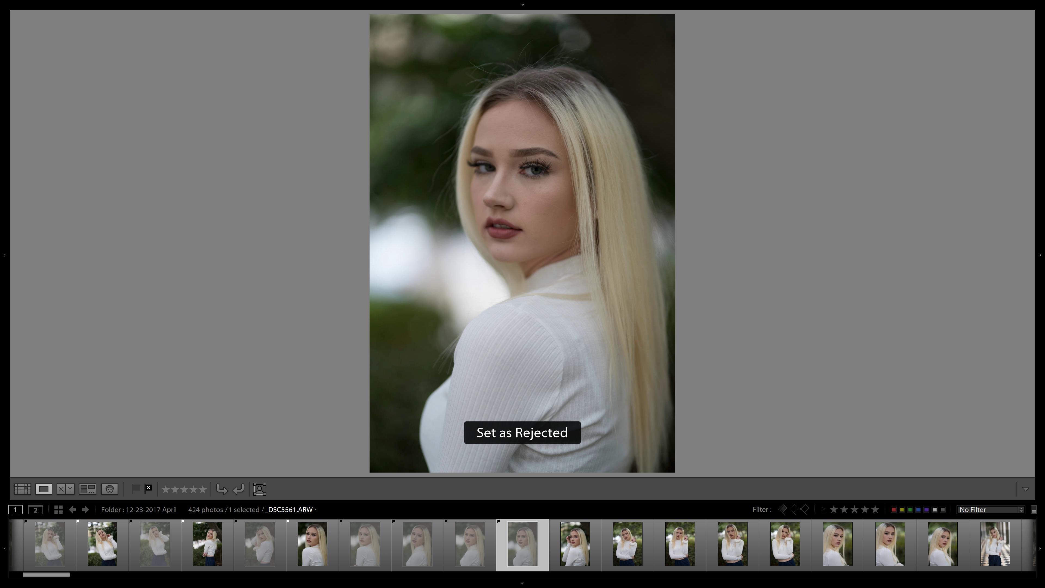
key("Right")
key("x")
Step: Compare the rejected over-the-shoulder portraits _DSC5560 to _DSC5562 with each other, ending on the next unflagged photo
key("Right")
key("Left")
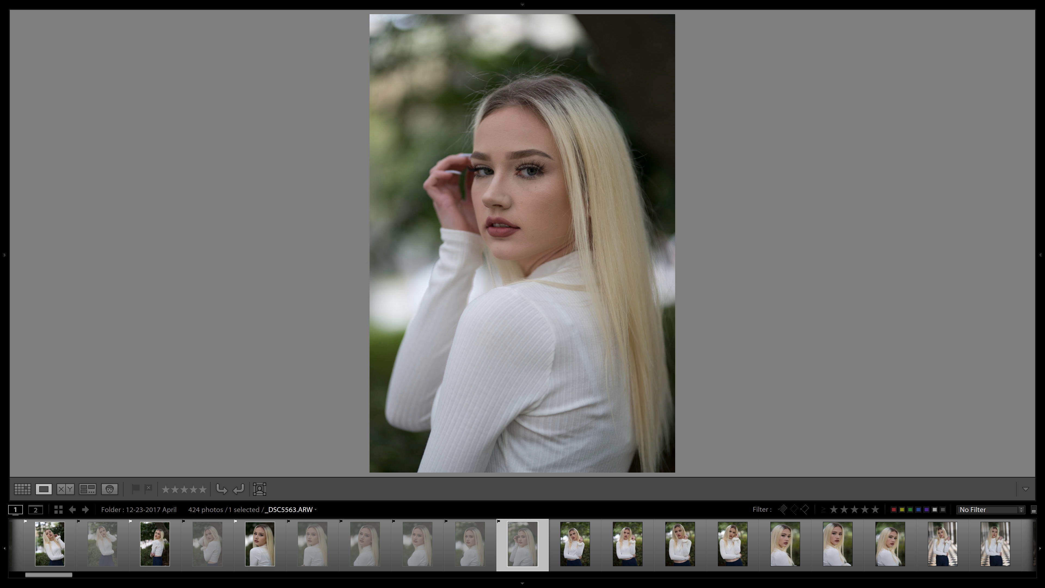
key("Left")
key("Right")
key("Left")
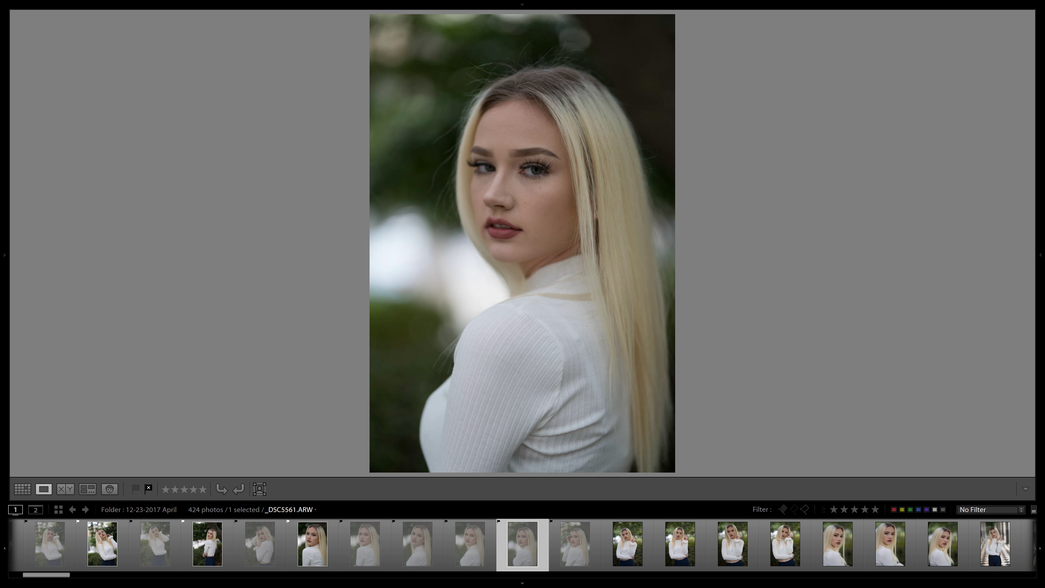
key("Left")
key("Left")
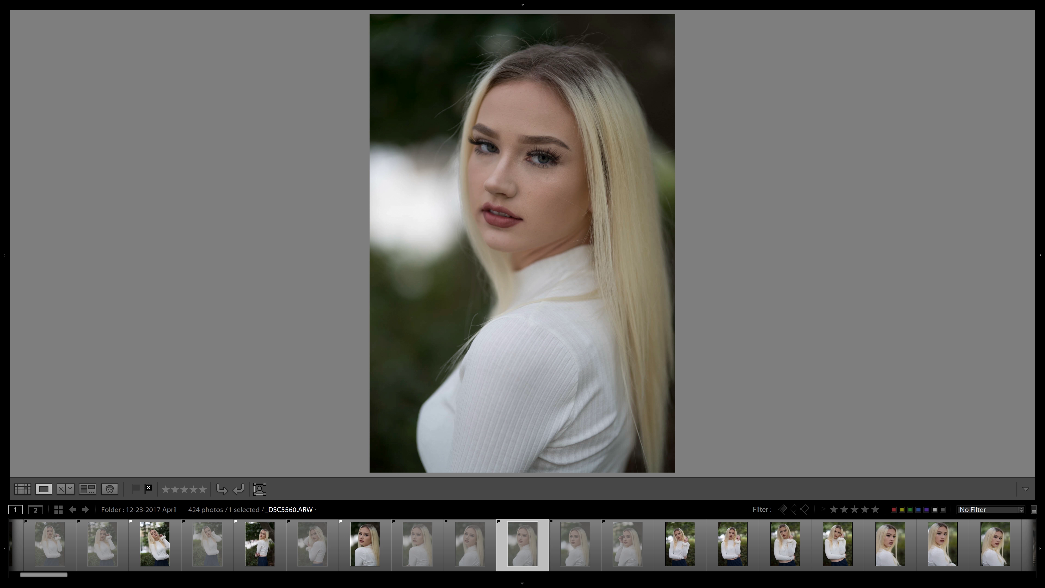
key("Right")
key("Left")
key("Right")
key("Right")
key("Right")
key("Right")
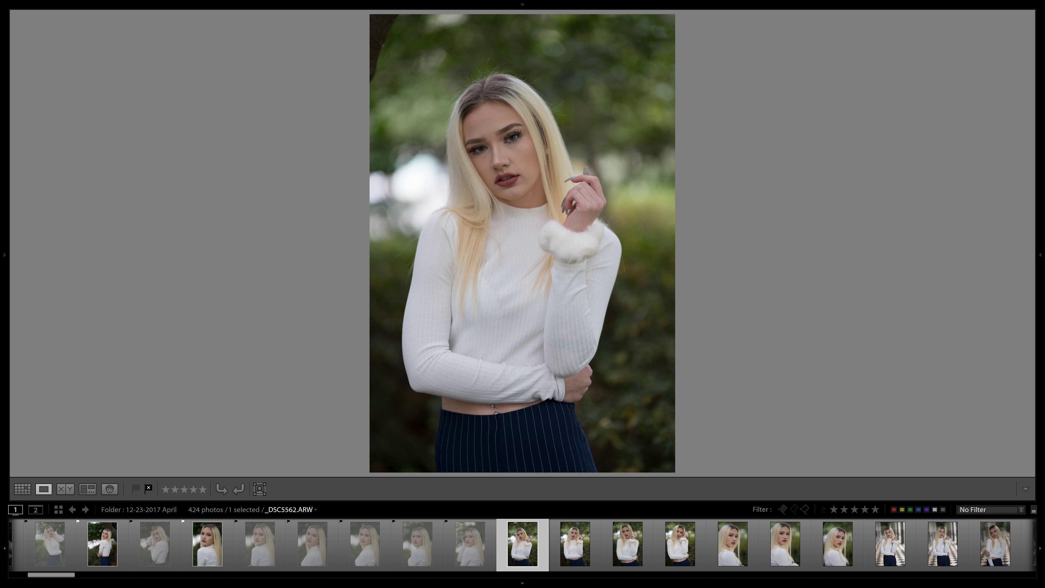
Step: Flag the crossed-arm portrait _DSC5563 as a pick and reject the two similar poses after it
key("p")
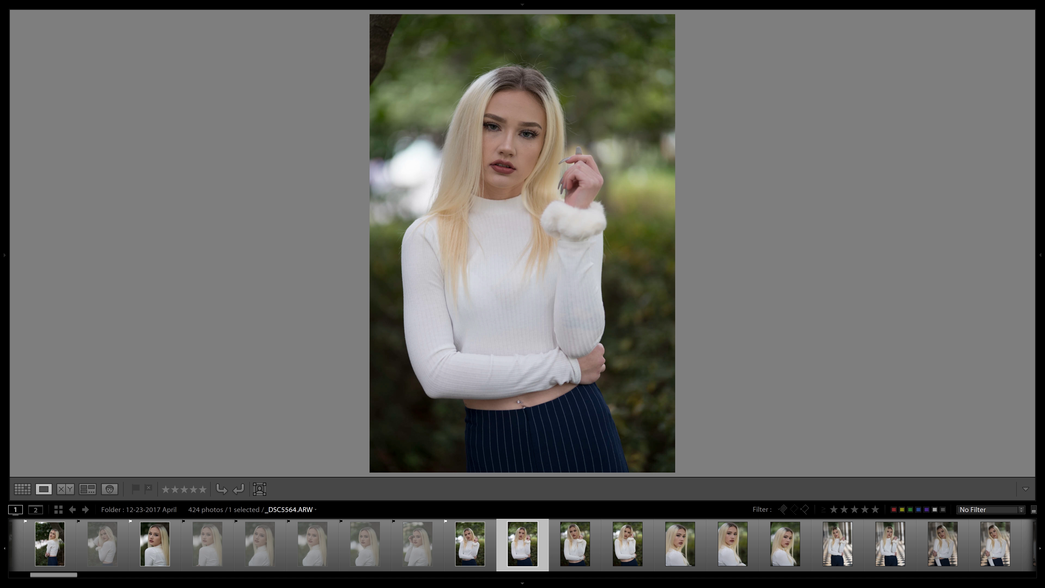
key("x")
key("x")
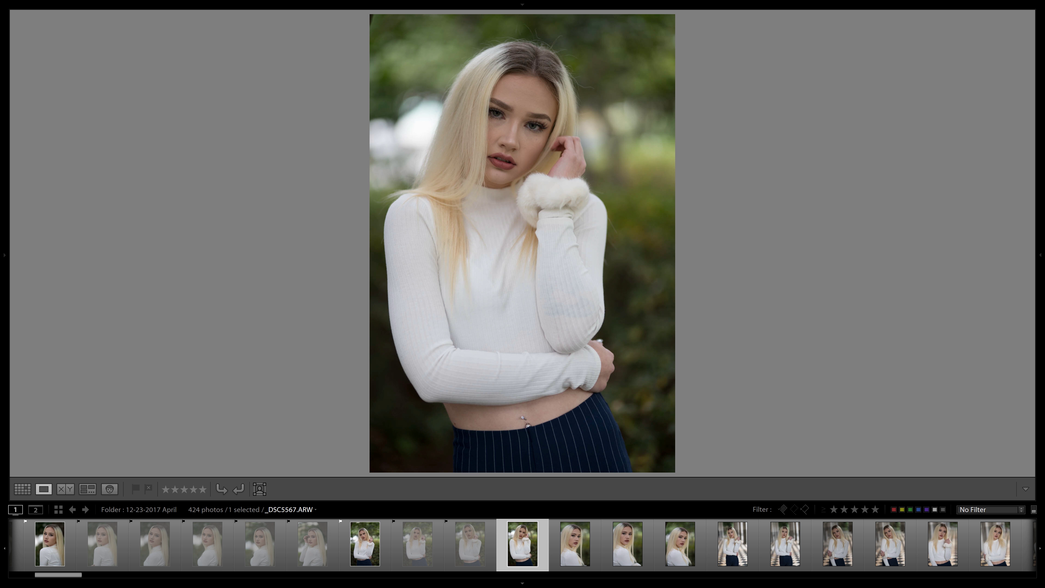
Step: Flag _DSC5567 and the close-up following it as picks, and reject the close-up _DSC5569
key("p")
key("Left")
key("Right")
key("Right")
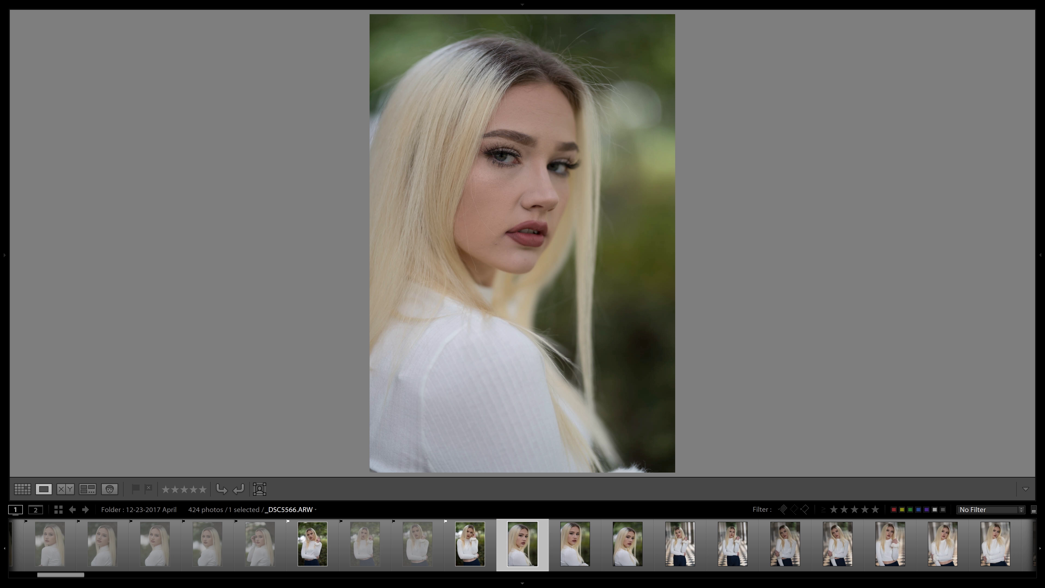
key("p")
key("x")
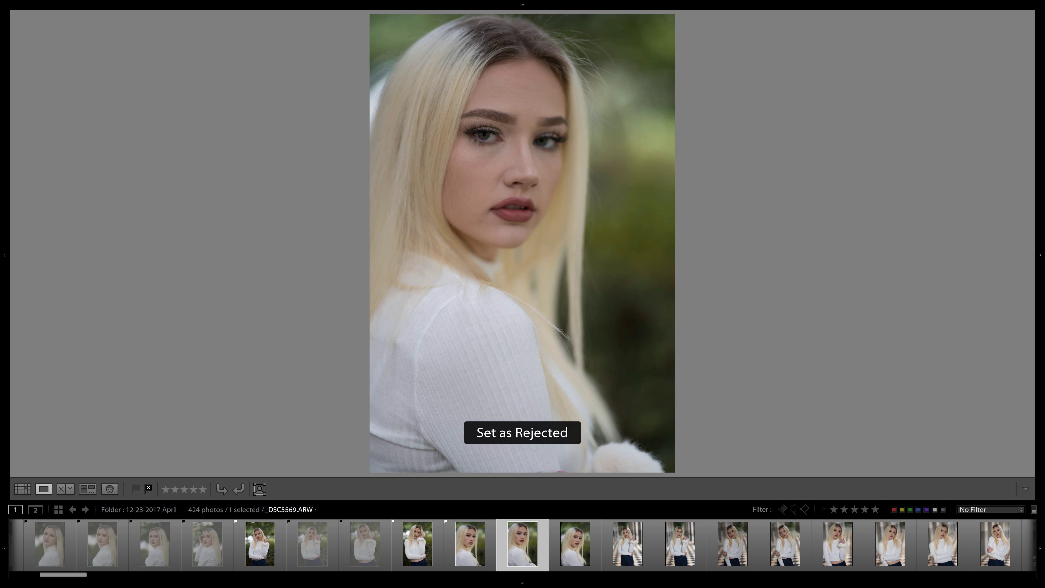
Step: Reject the last close-up before the checkered-floor series and flag the first two checkered-floor photos as picks
key("x")
key("x")
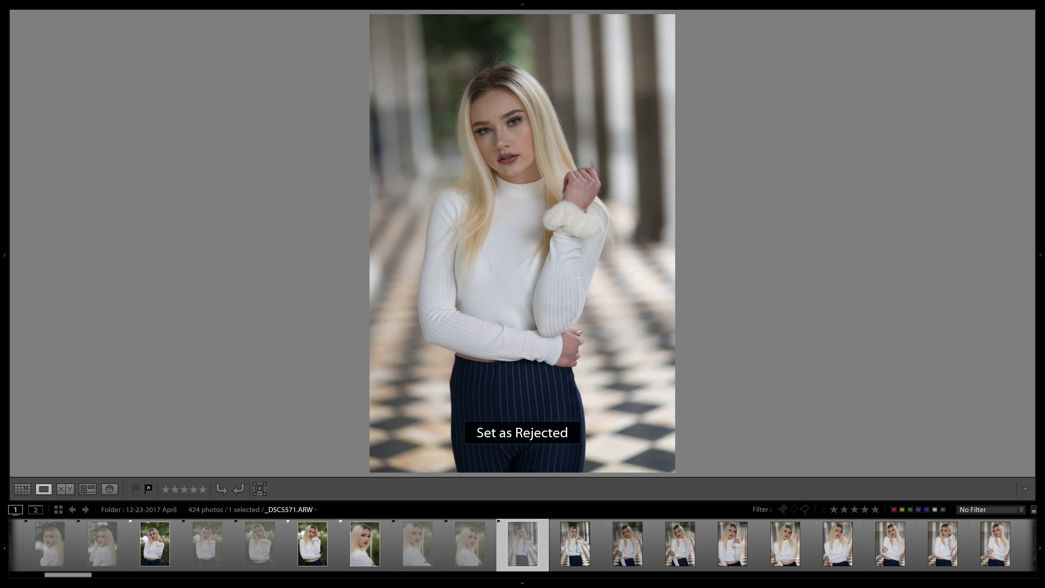
key("p")
key("x")
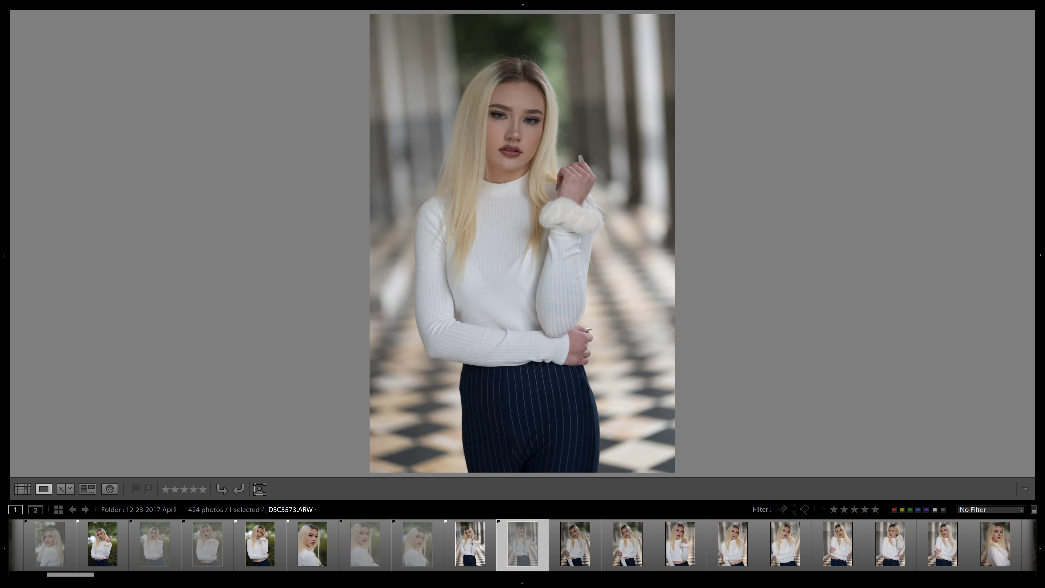
key("p")
Step: Reject the checkered-floor photos from _DSC5573 up to the one before _DSC5580
key("x")
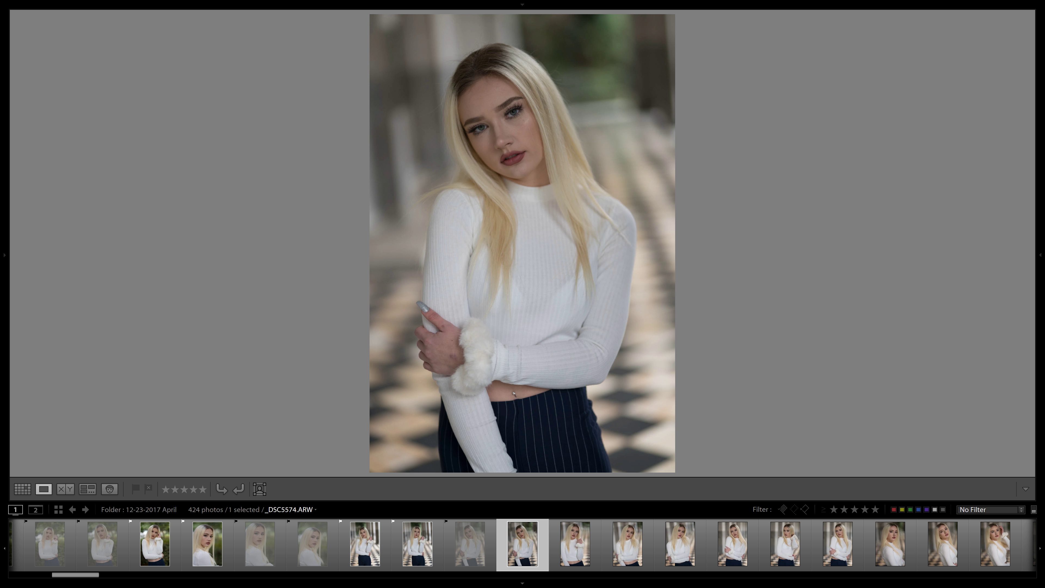
key("x")
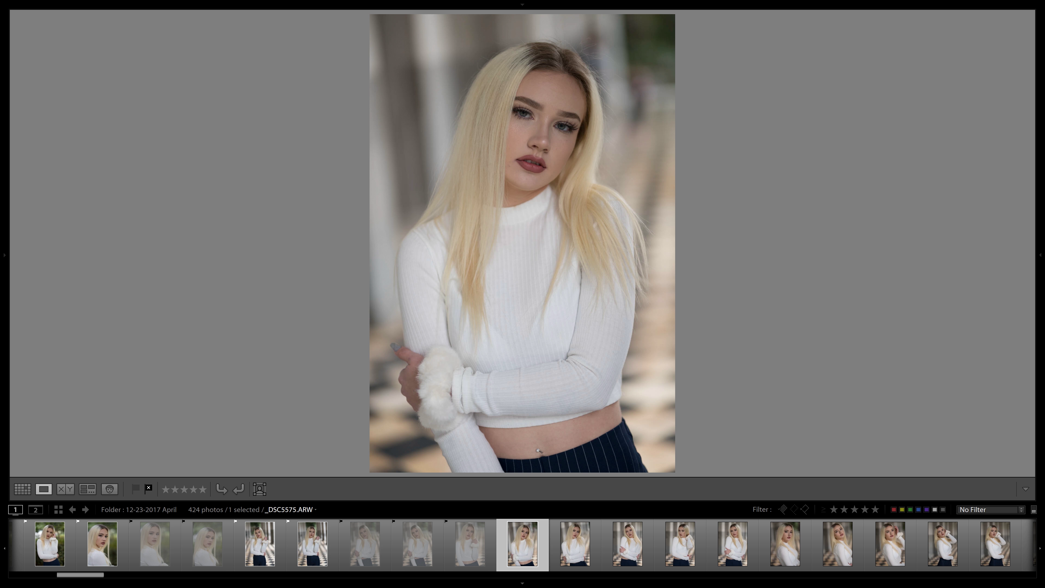
key("x")
key("x")
key("x")
key("x")
Step: Reconsider _DSC5580 against the neighbouring photo and flag it as a pick
key("x")
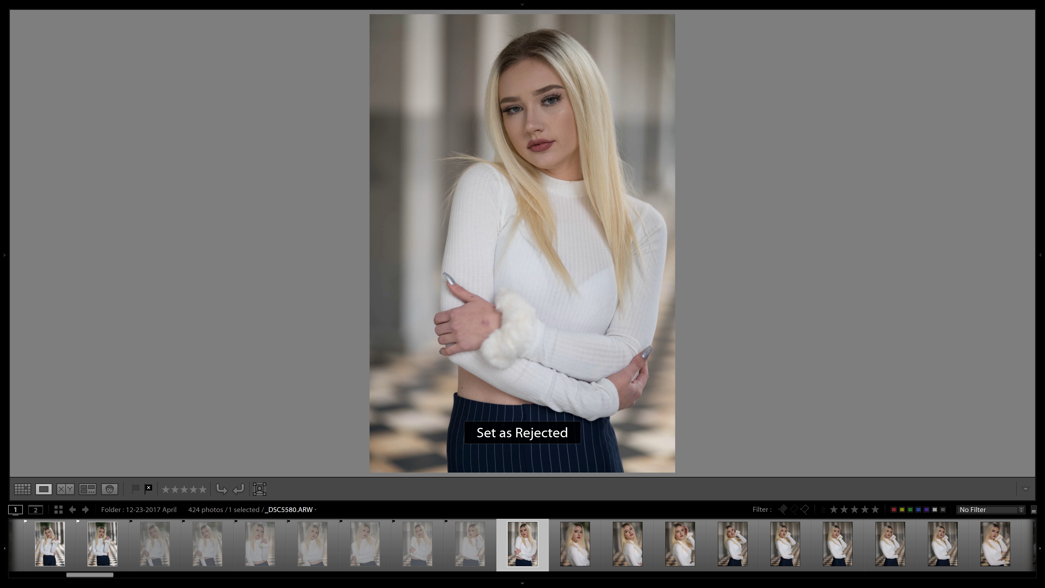
key("Left")
key("p")
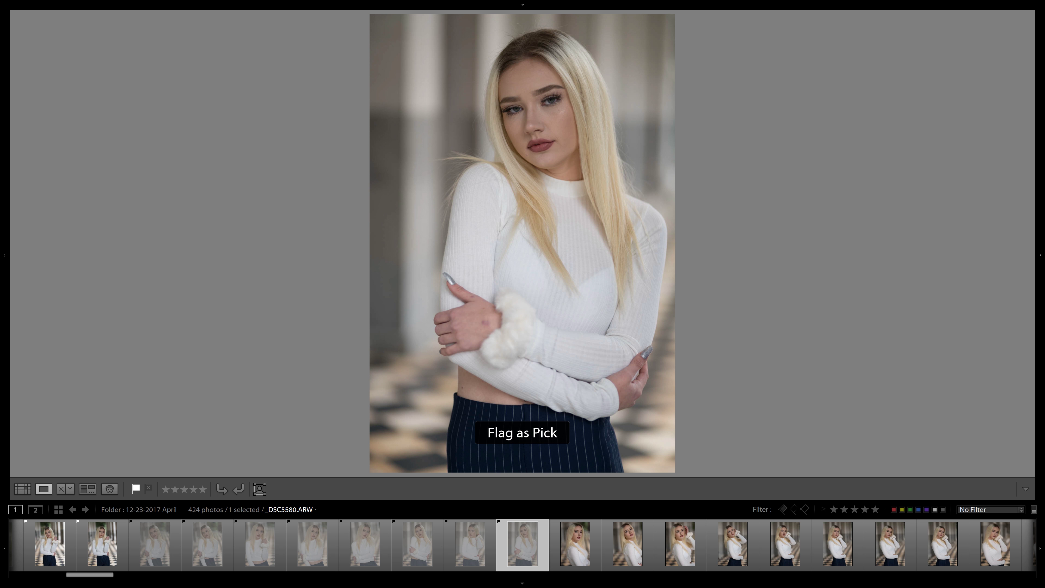
Step: Compare _DSC5580 with the neighbouring photo, and reject _DSC5581 through _DSC5583
key("Right")
key("Left")
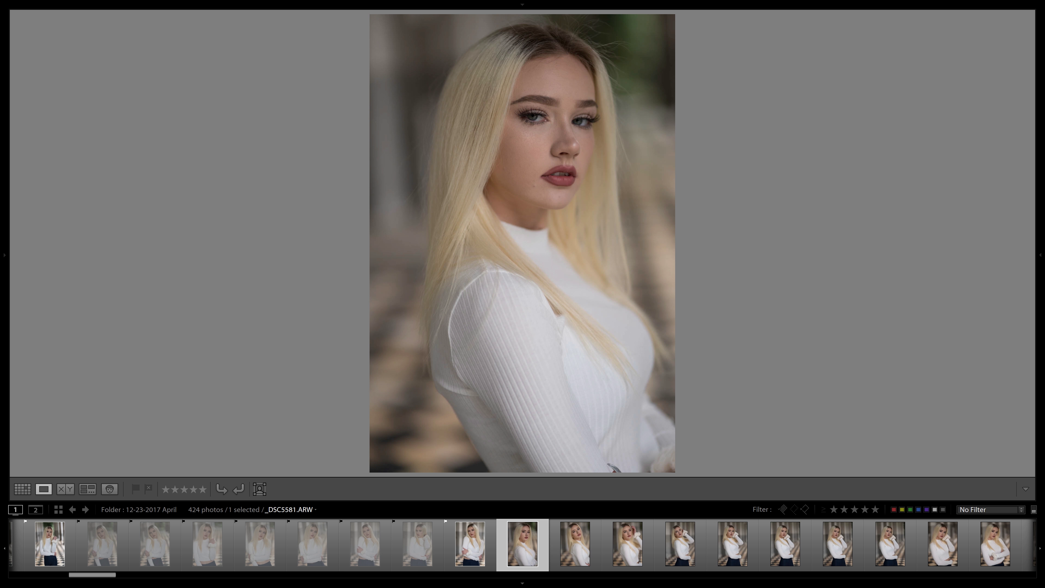
key("x")
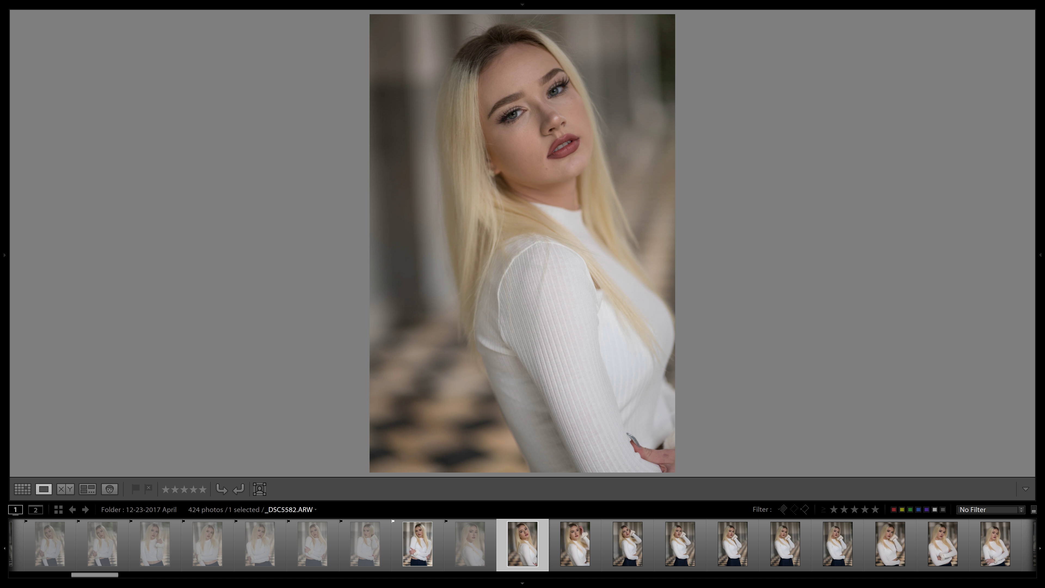
key("x")
key("x")
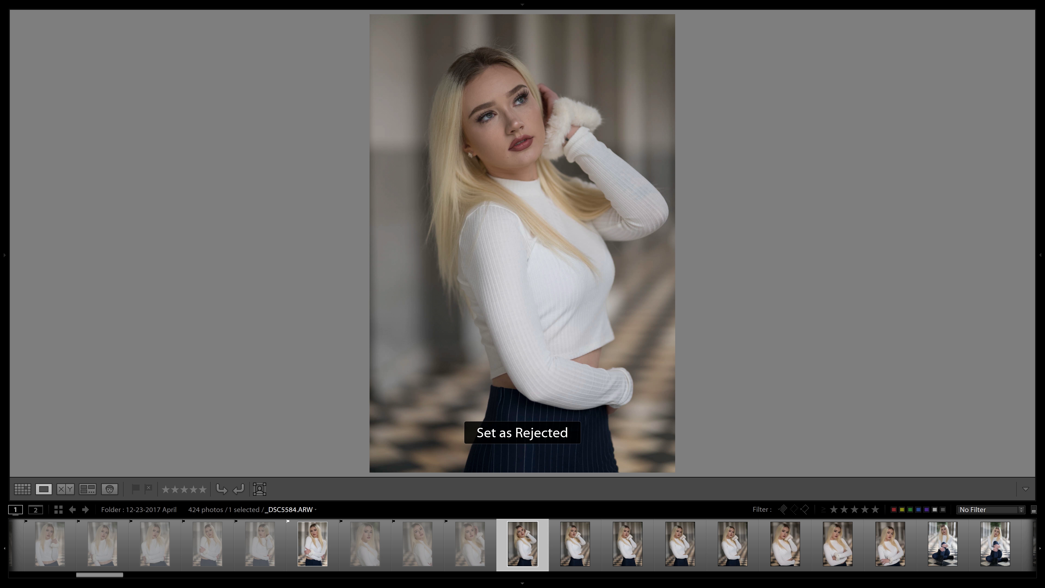
Step: Flag the standing hand-to-face shots _DSC5584, _DSC5586 and _DSC5588 as picks, and reject _DSC5585 and _DSC5587
key("p")
key("x")
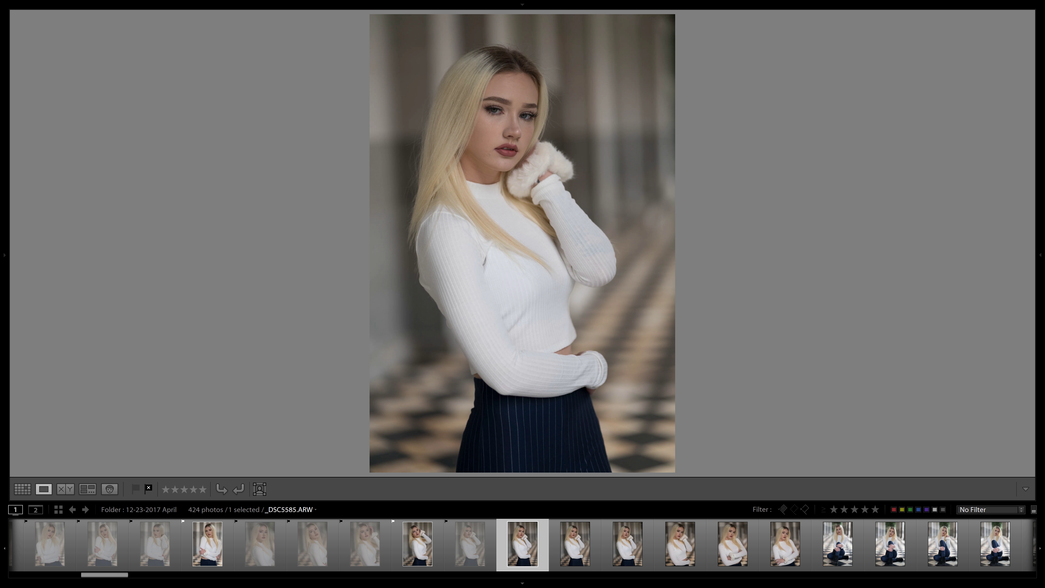
key("Left")
key("Right")
key("p")
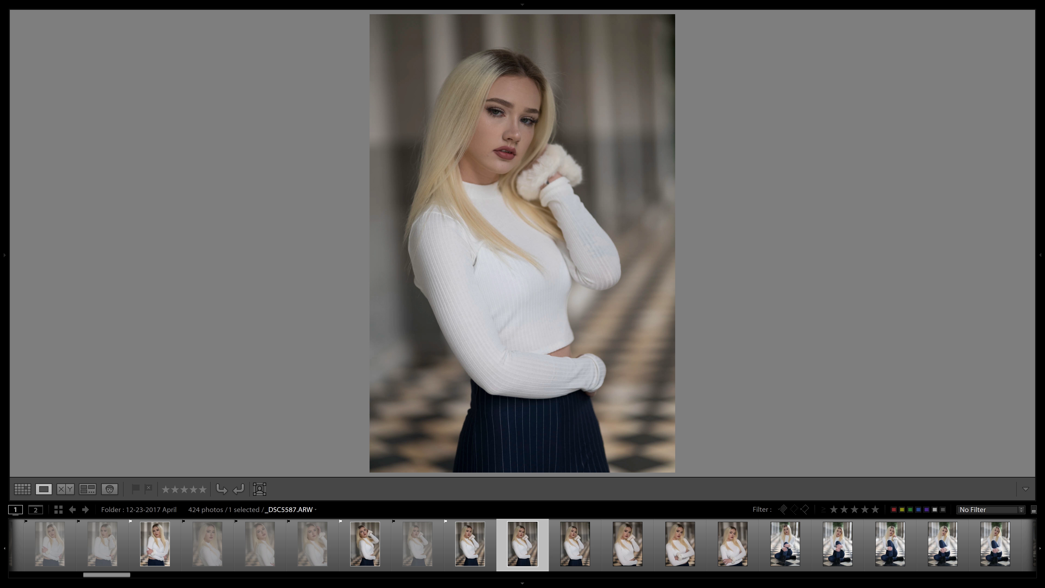
key("p")
key("x")
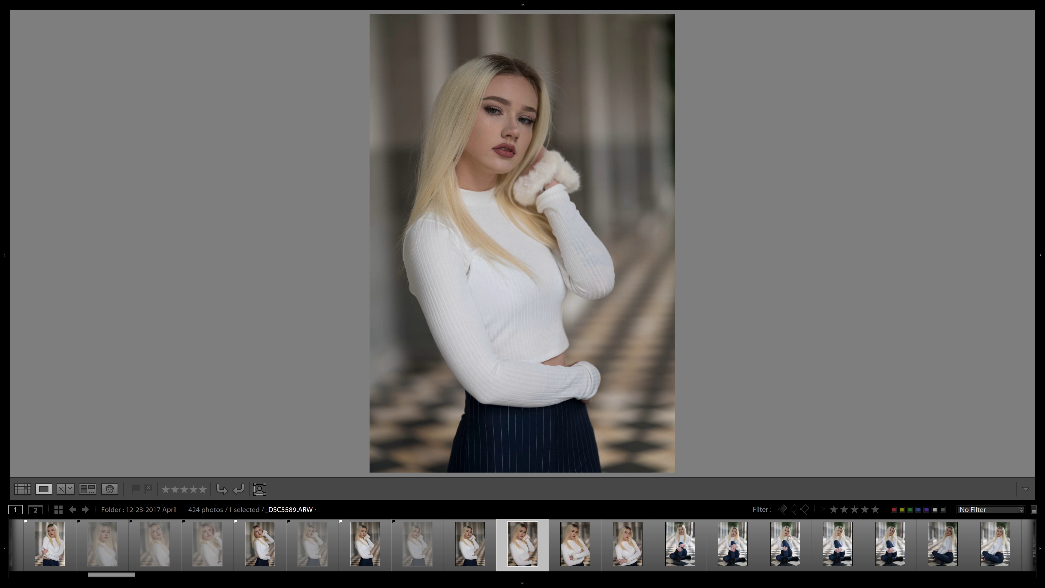
Step: Reject the photos _DSC5589 through _DSC5594, including the first seated checkered-floor shots
key("x")
key("x")
key("x")
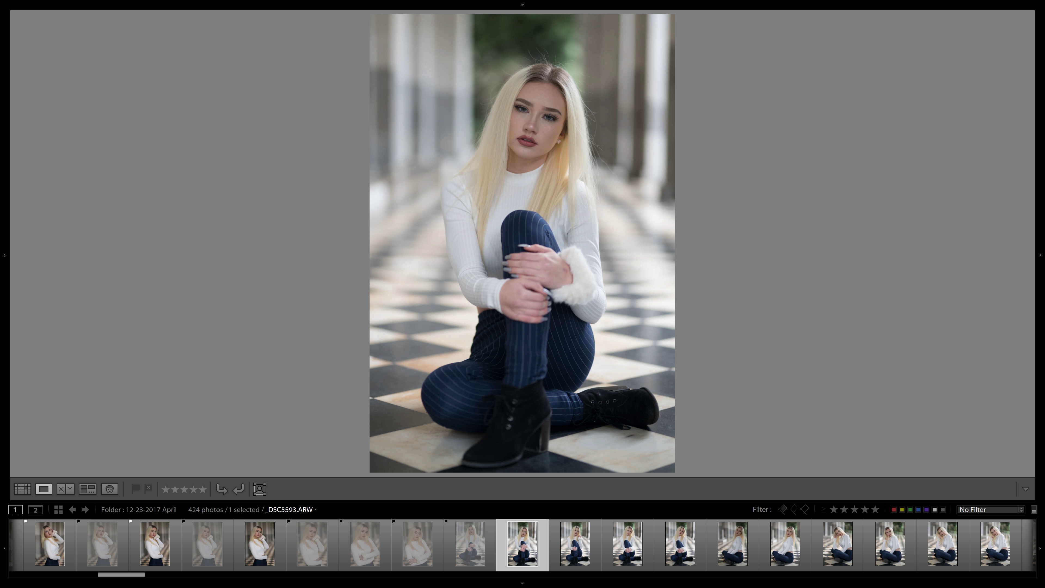
key("x")
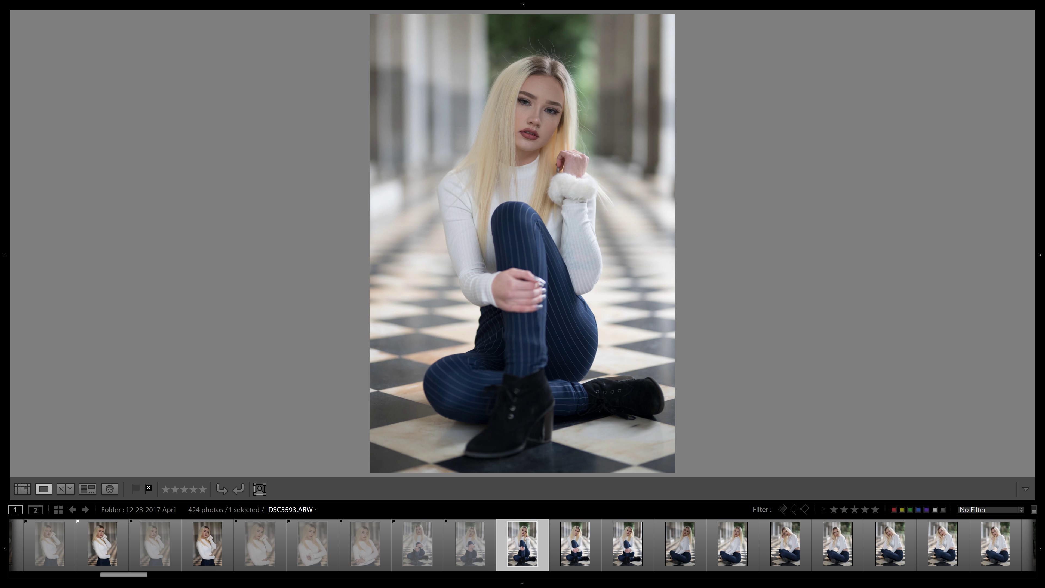
key("x")
key("x")
Step: Flag the seated photo _DSC5595 as a pick and reject _DSC5596 through _DSC5599
key("p")
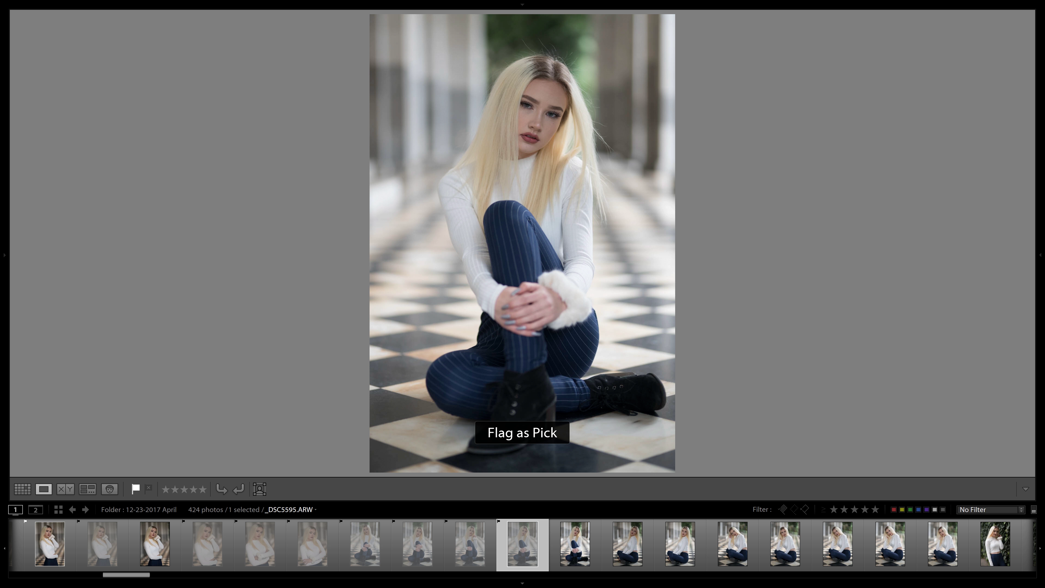
key("x")
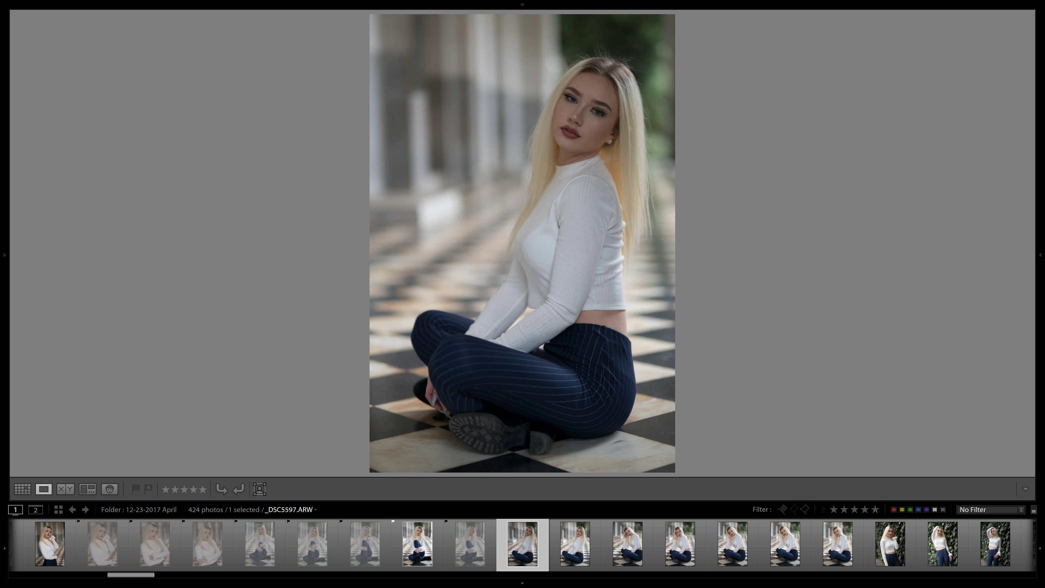
key("x")
key("x")
key("x")
key("x")
Step: Flag the cross-legged shots _DSC5600 and _DSC5602 as picks, and reject _DSC5601 and _DSC5603
key("p")
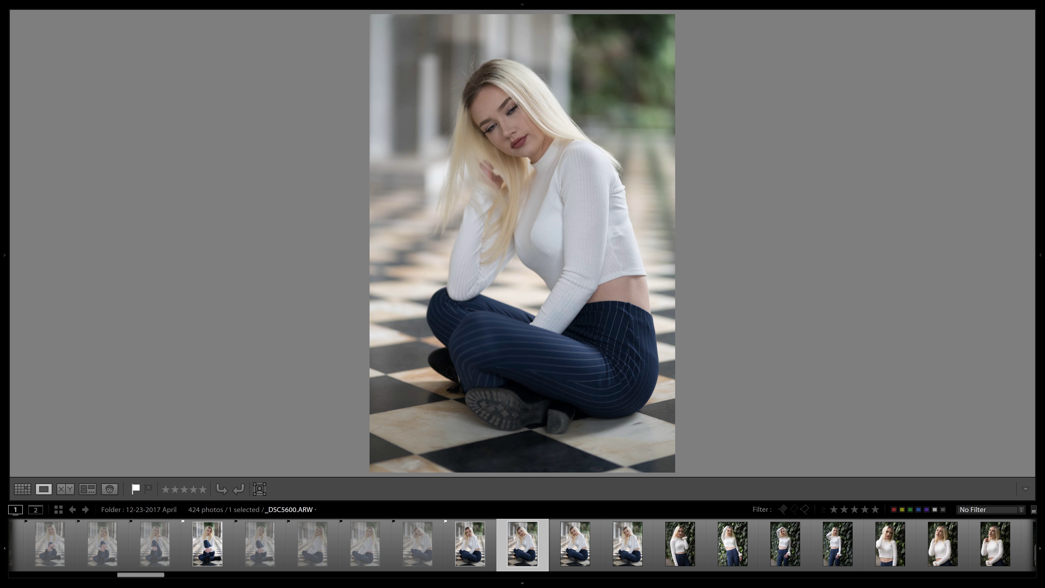
key("x")
key("p")
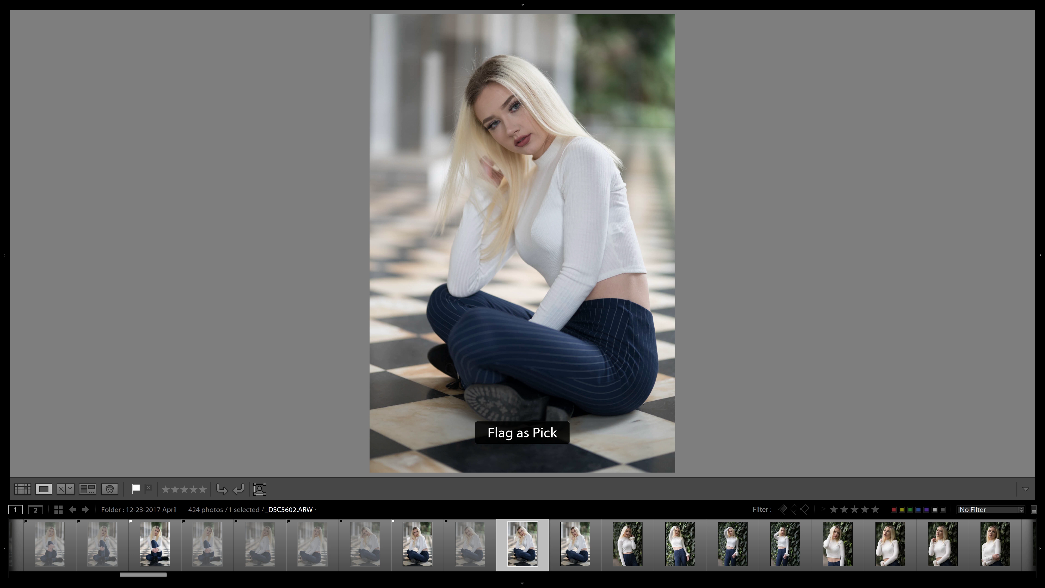
key("x")
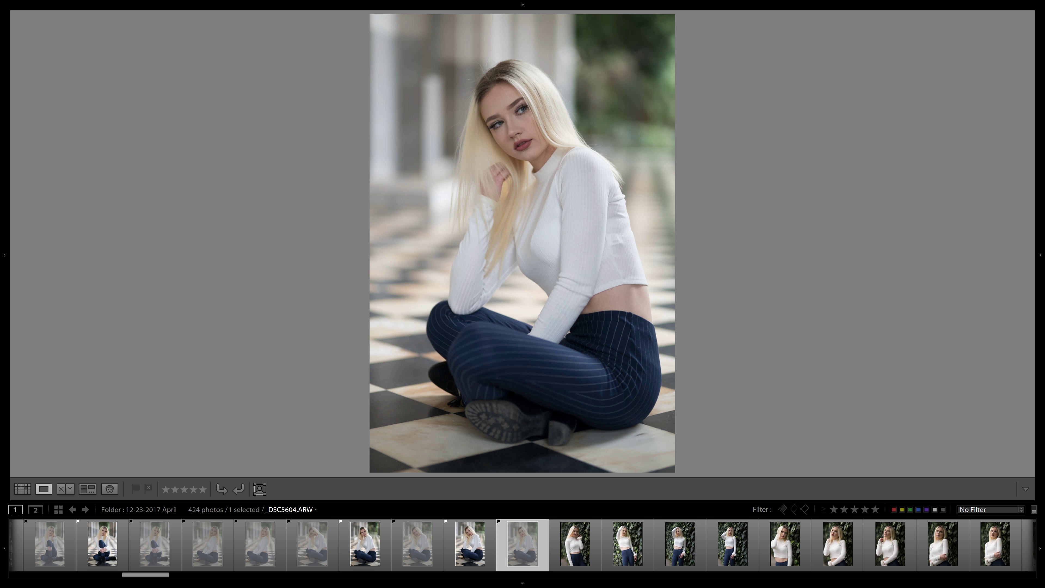
Step: Flag the ivy-wall photo _DSC5606 as a pick, and reject _DSC5604, _DSC5605, _DSC5607 and _DSC5608
key("x")
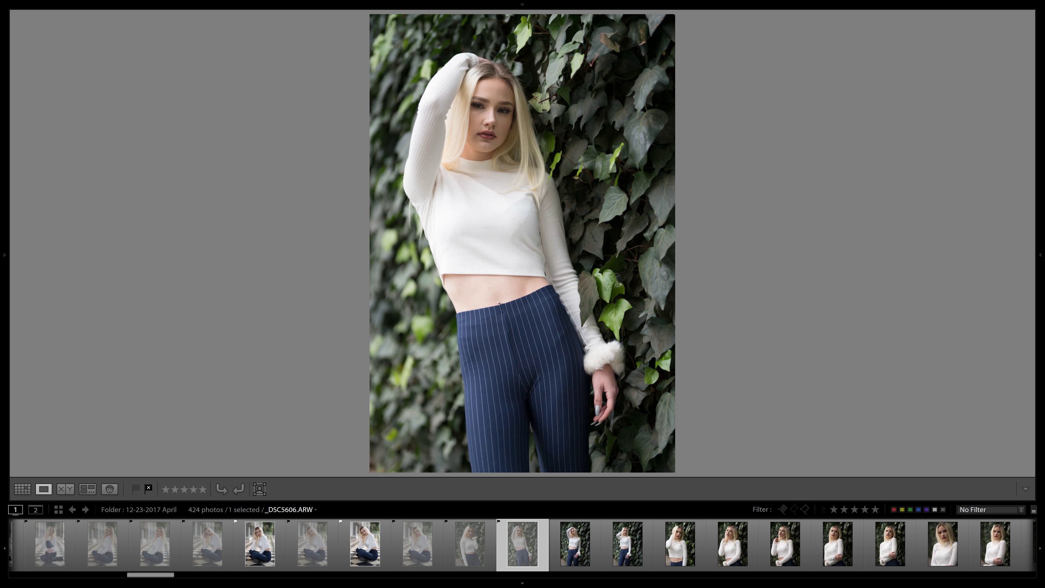
key("p")
key("x")
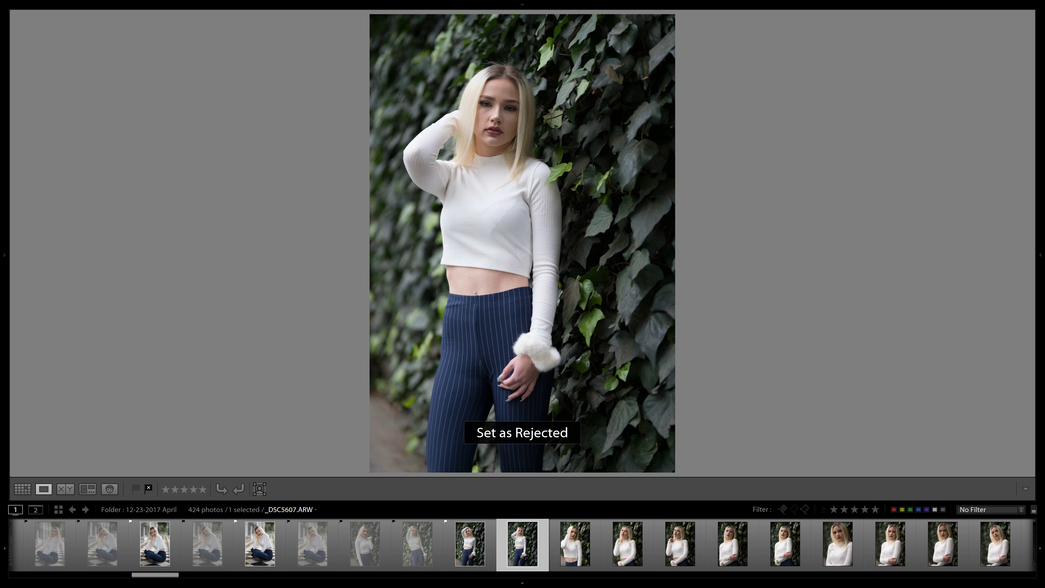
key("x")
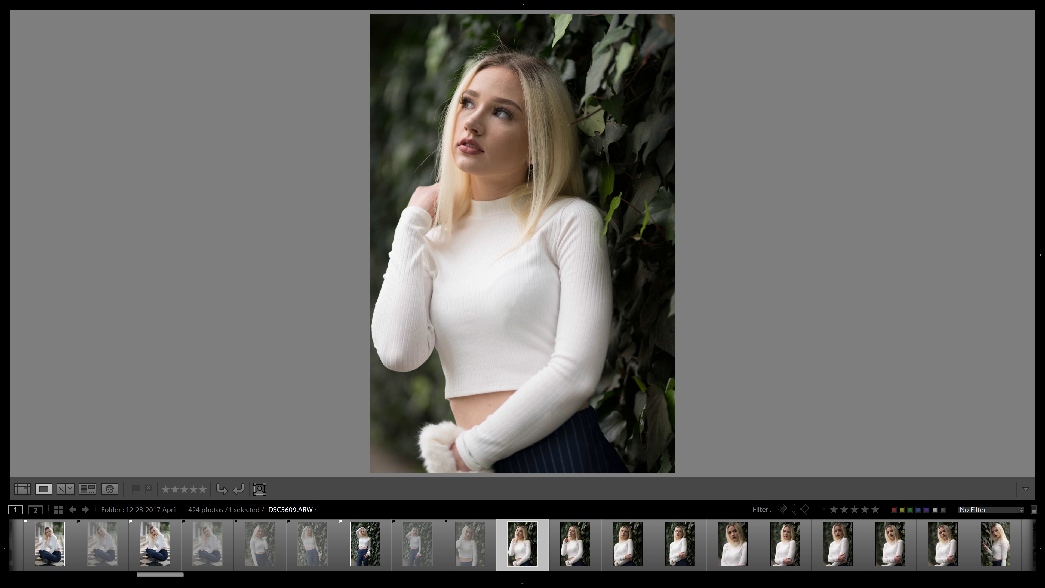
Step: Flag _DSC5609 as a pick, and change _DSC5610 and _DSC5611 from rejected to picks
key("p")
key("x")
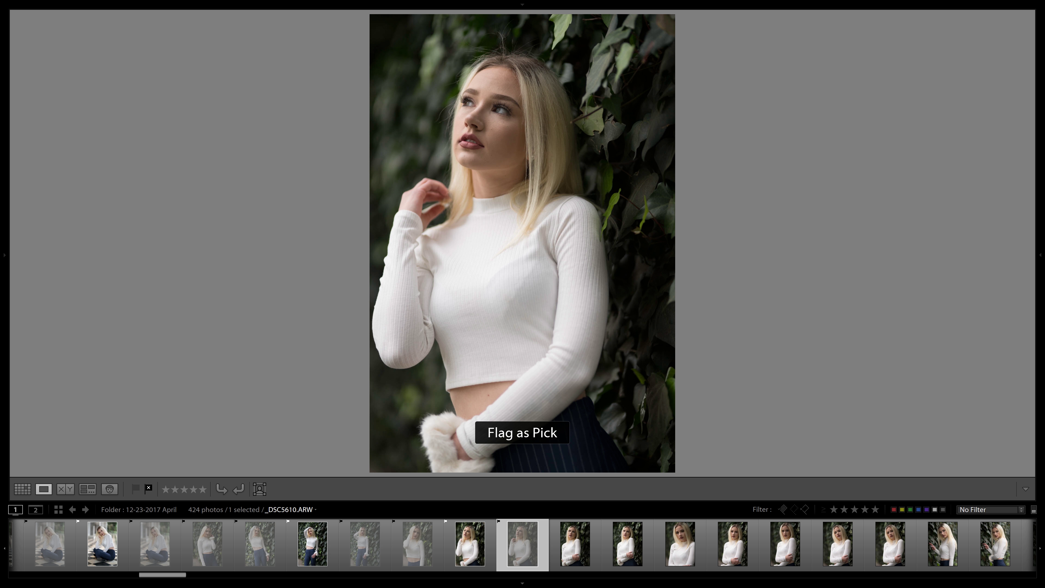
key("p")
key("x")
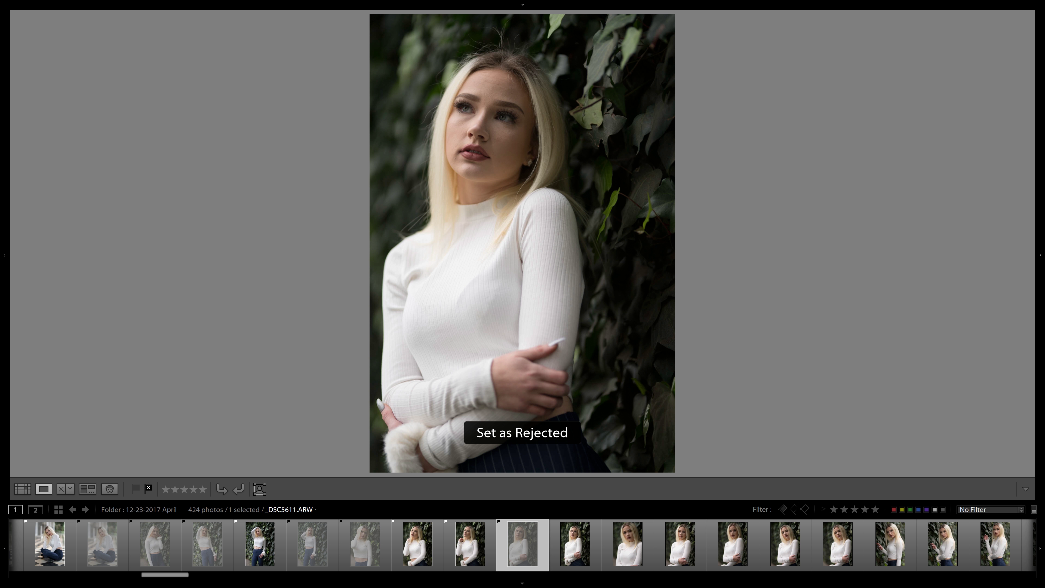
key("Left")
key("p")
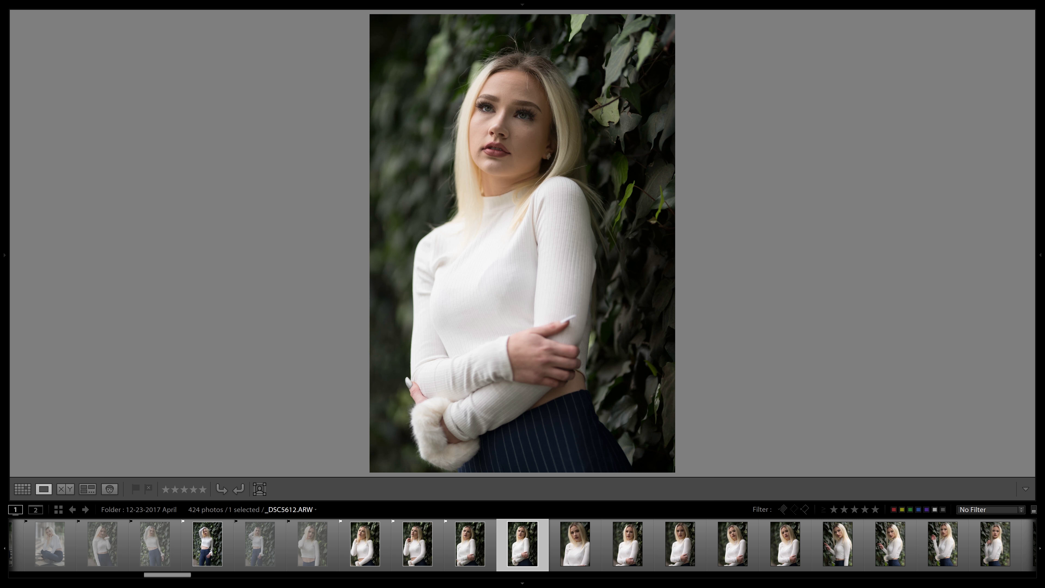
Step: Reject the crossed-arms ivy-wall photos _DSC5612 through _DSC5617
key("x")
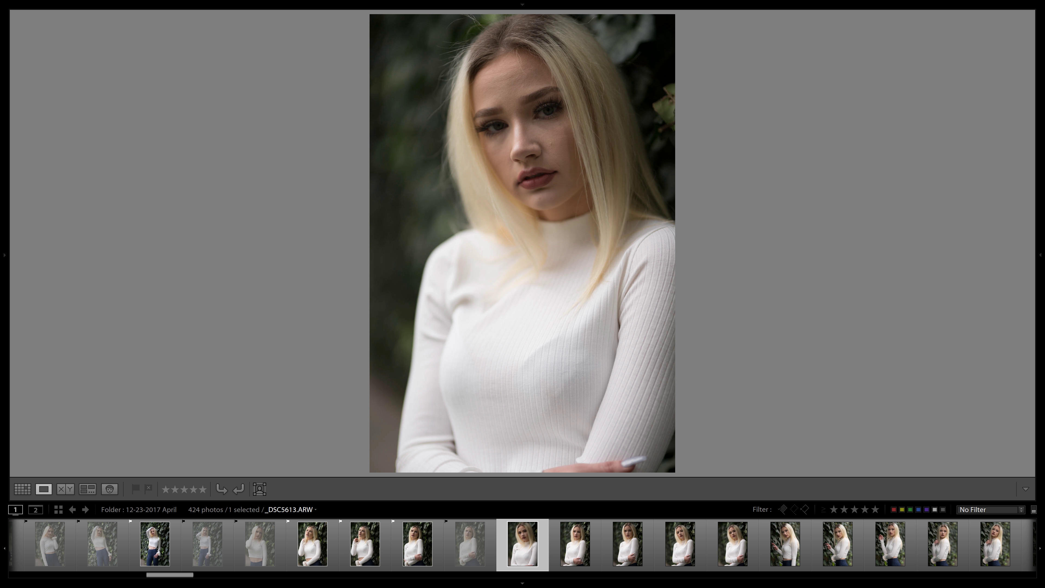
key("x")
key("x")
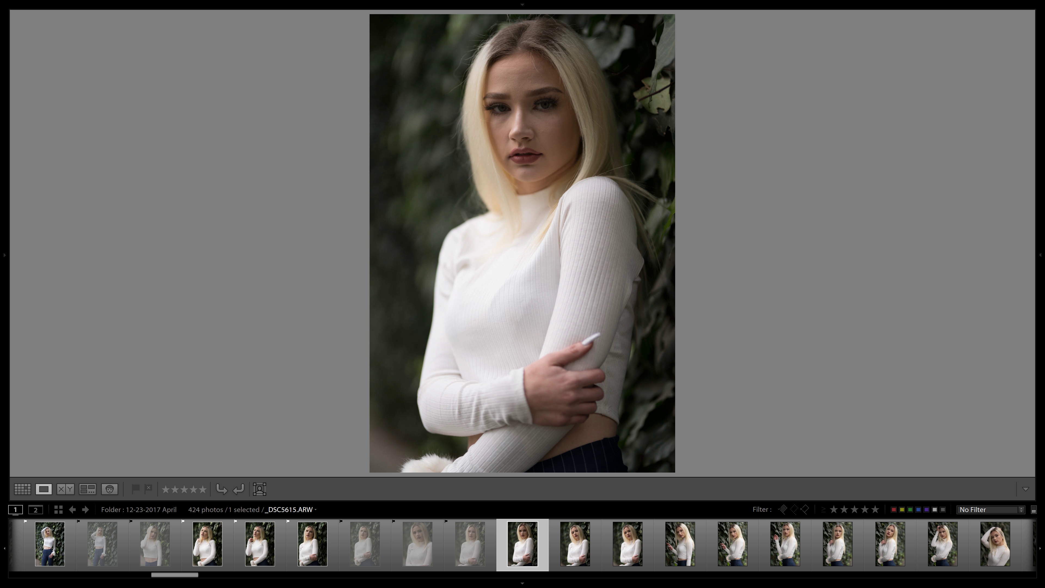
key("x")
key("x")
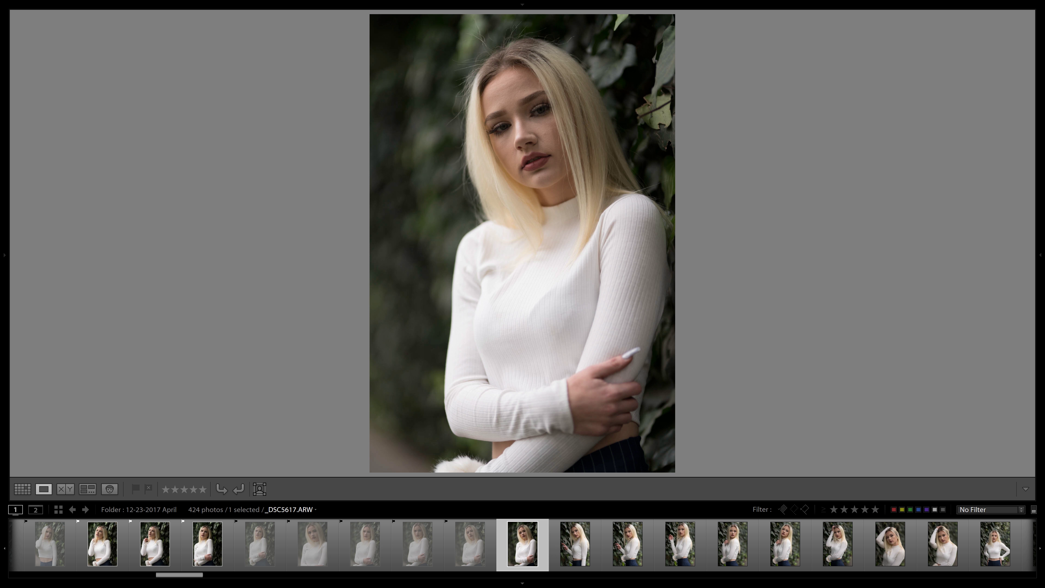
key("x")
key("Left")
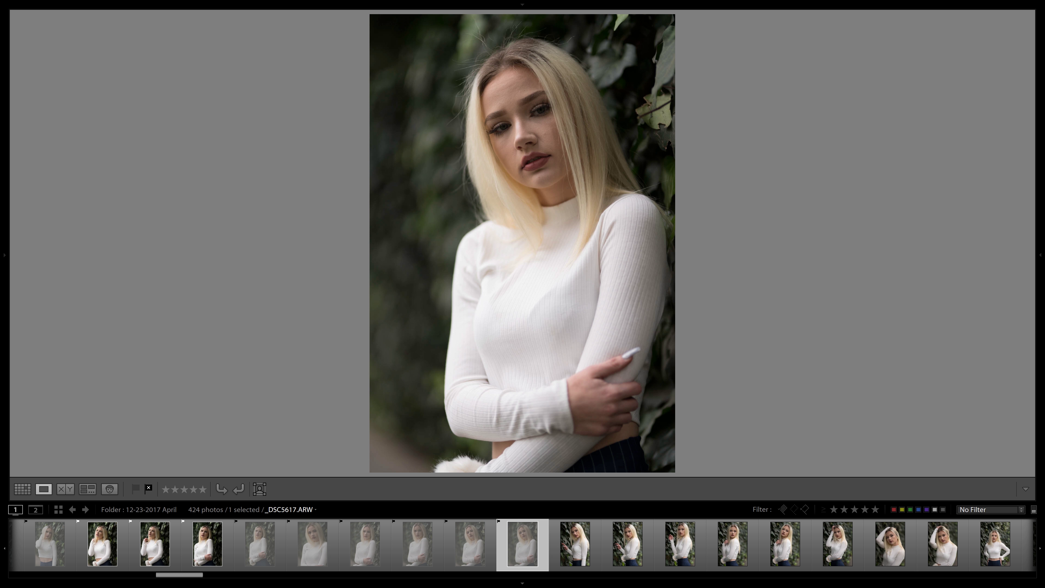
key("Right")
Step: Flag _DSC5618, _DSC5621 and _DSC5622 as picks, and reject _DSC5619 and _DSC5620
key("p")
key("x")
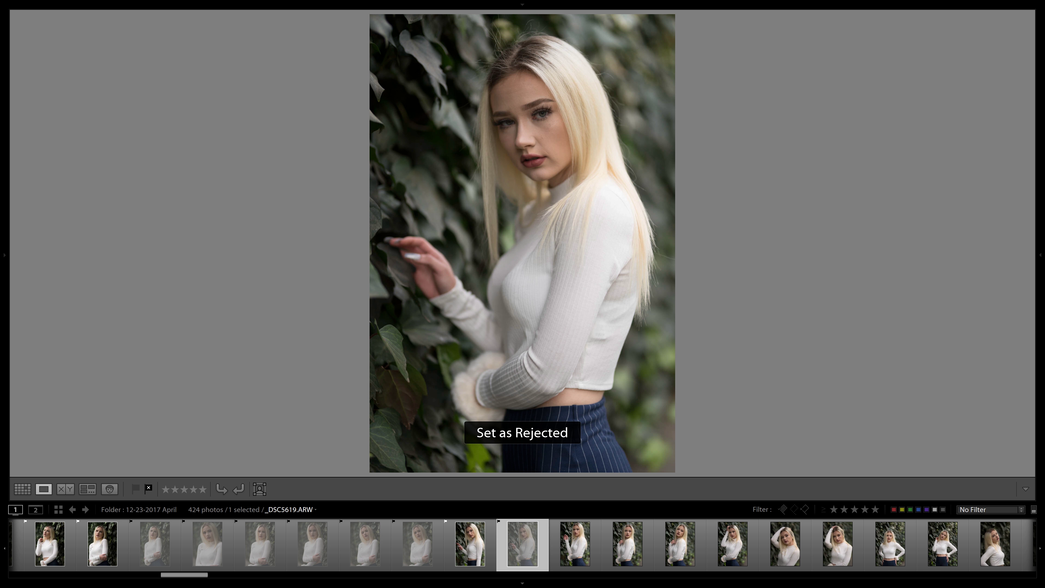
key("x")
key("p")
key("x")
key("p")
Step: Reconsider _DSC5623 and flag it as a pick, and reject _DSC5624 through _DSC5626
key("x")
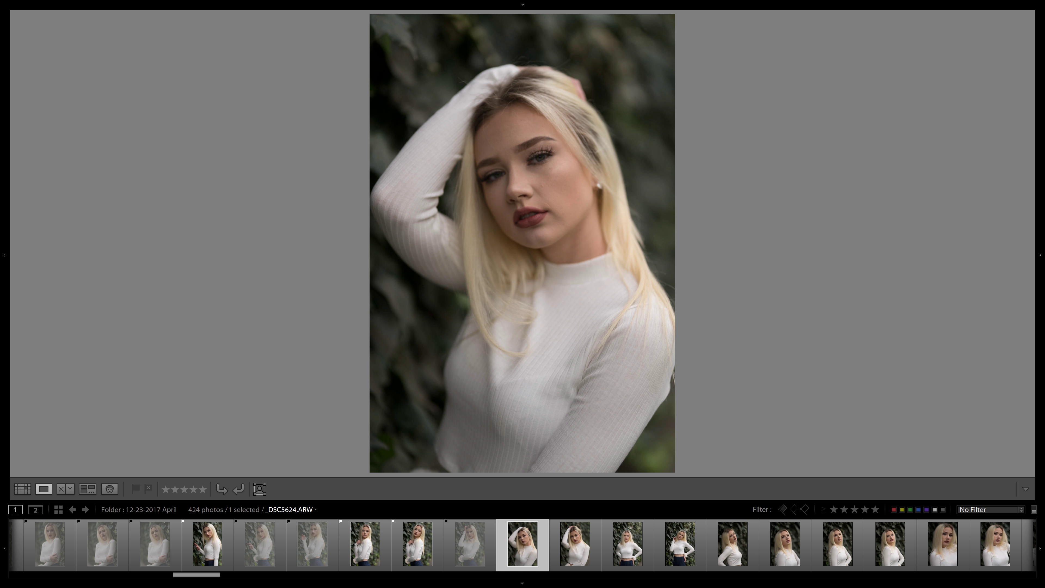
key("p")
key("Left")
key("x")
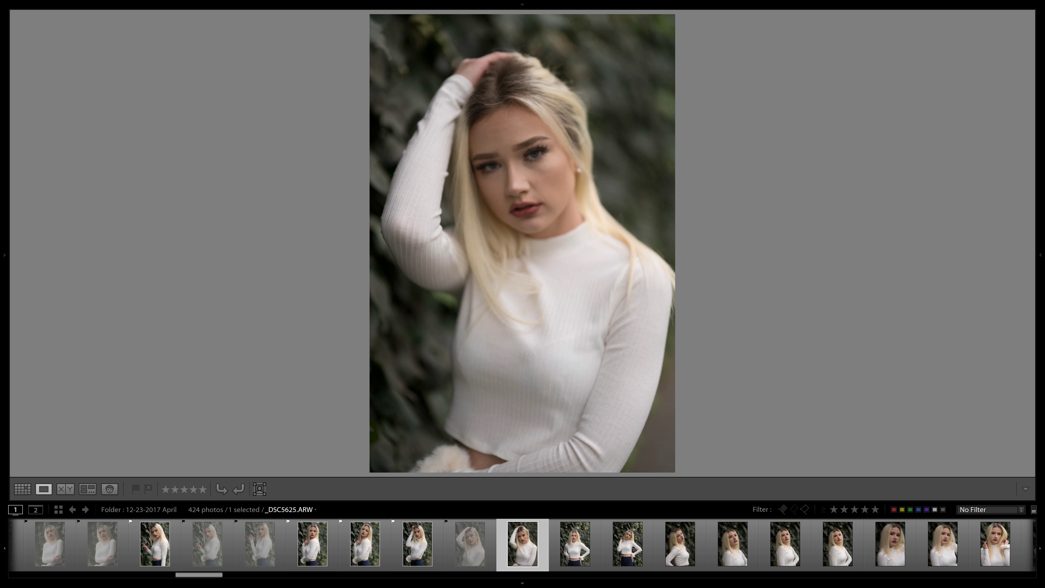
key("x")
key("x")
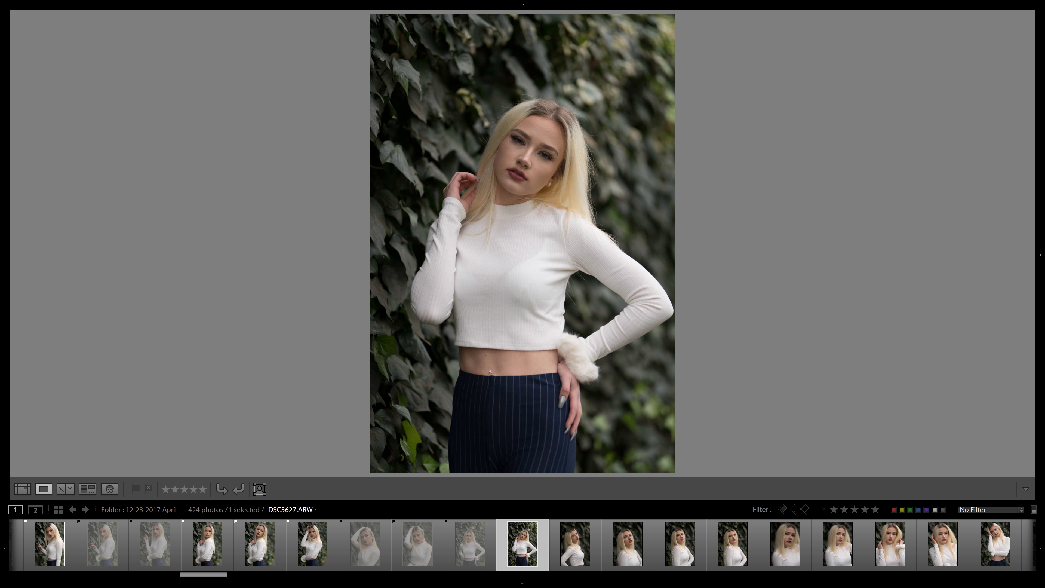
Step: Compare the hand-on-hip shot _DSC5627 with _DSC5626 and reject both photos
key("x")
key("Left")
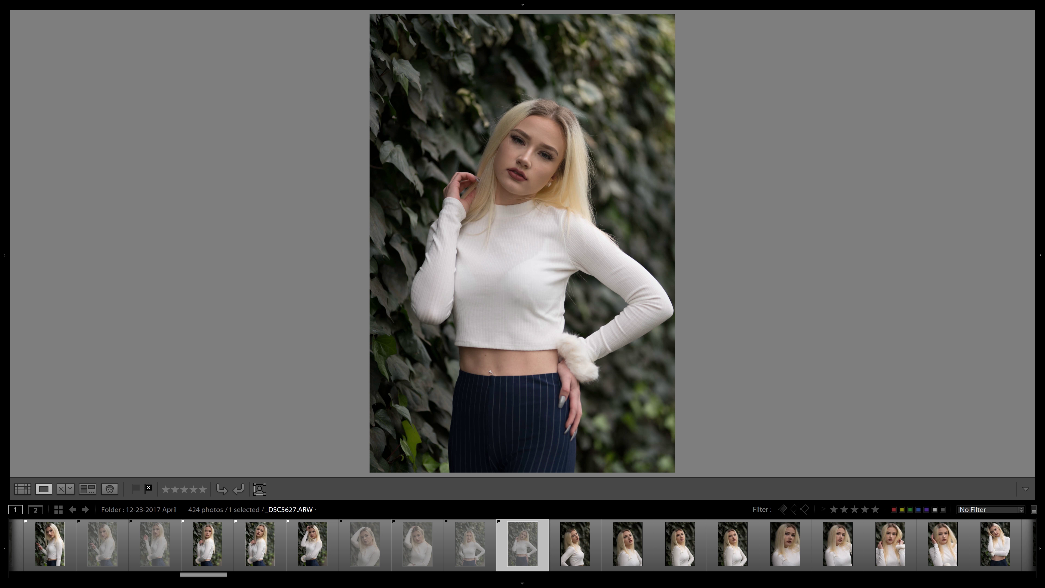
key("p")
key("Left")
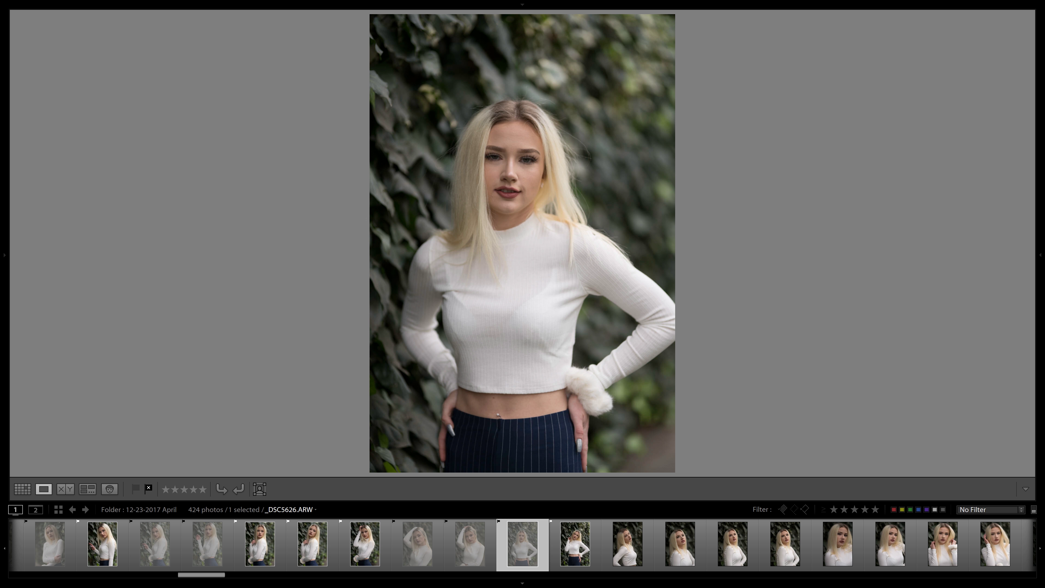
key("x")
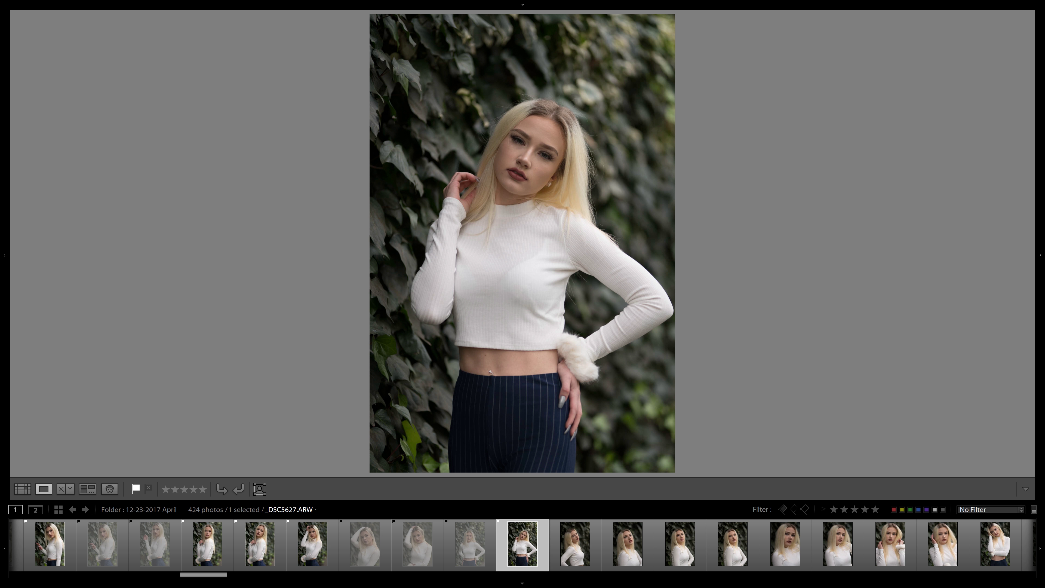
key("x")
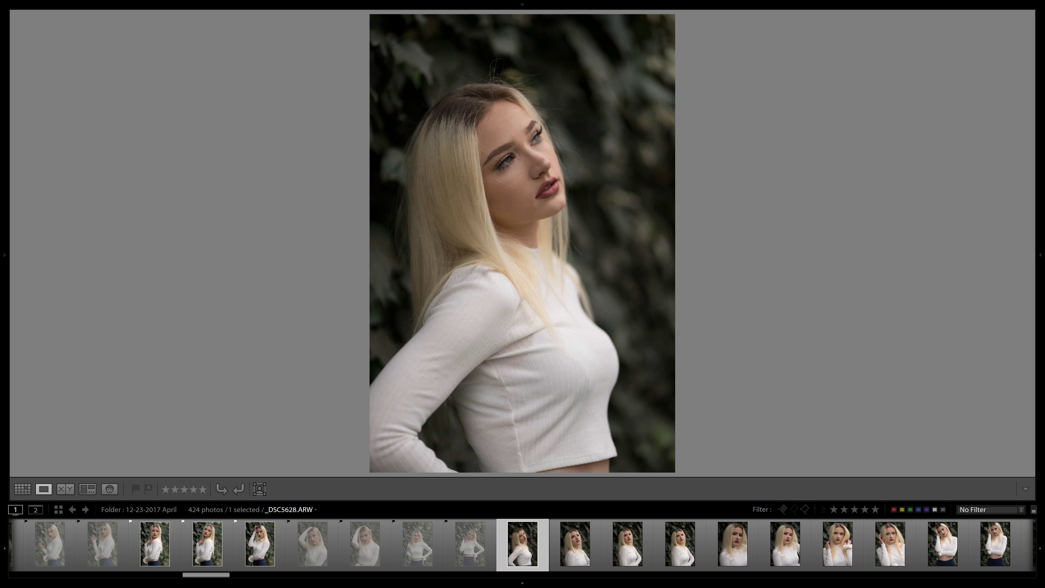
Step: Flag the upward-looking portraits _DSC5628, _DSC5629 and _DSC5630 as picks
key("p")
key("p")
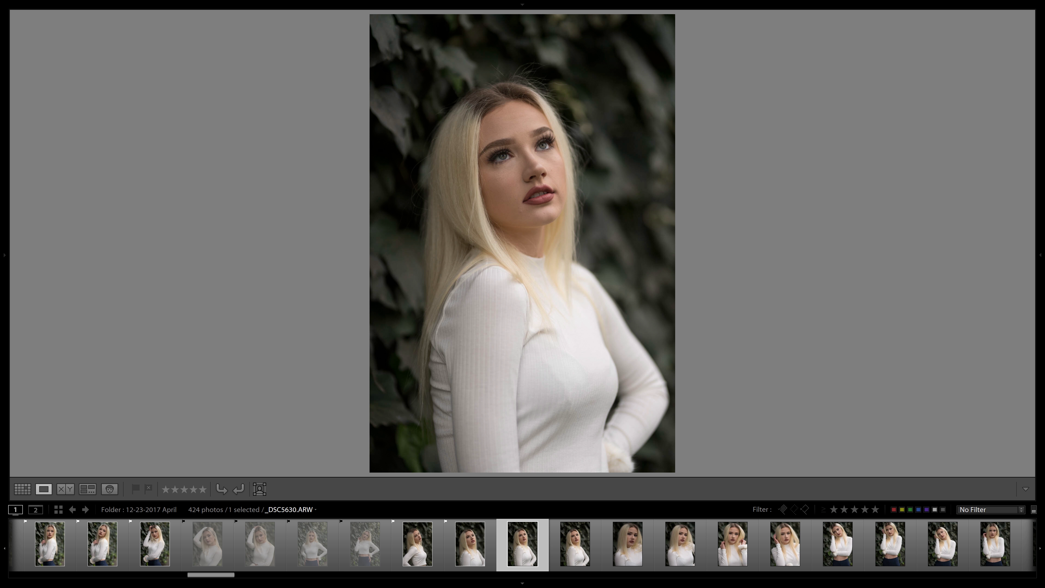
key("p")
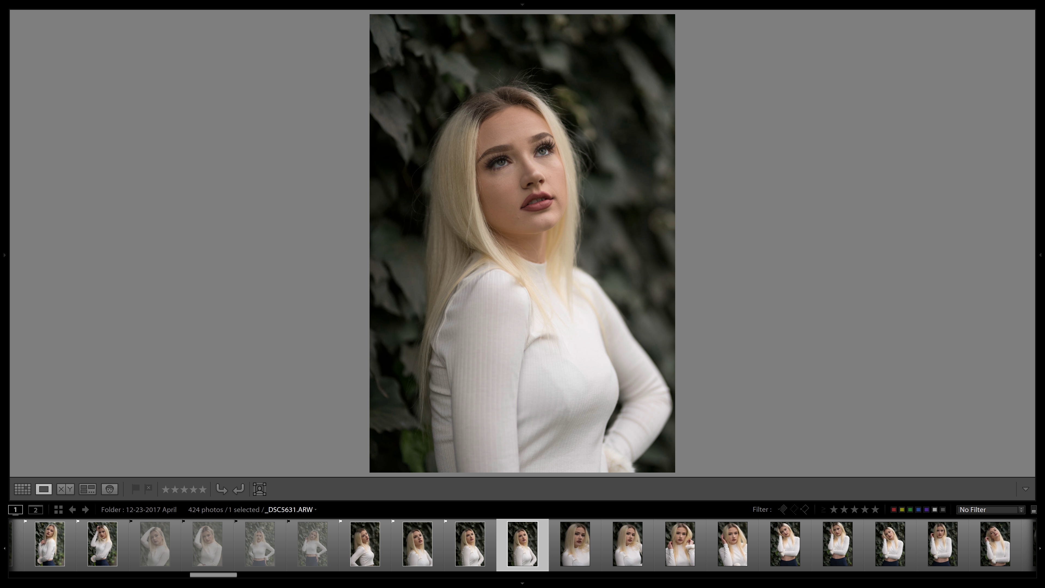
Step: Reject _DSC5631 and the close-up _DSC5632, and flag _DSC5633 as a pick
key("x")
key("x")
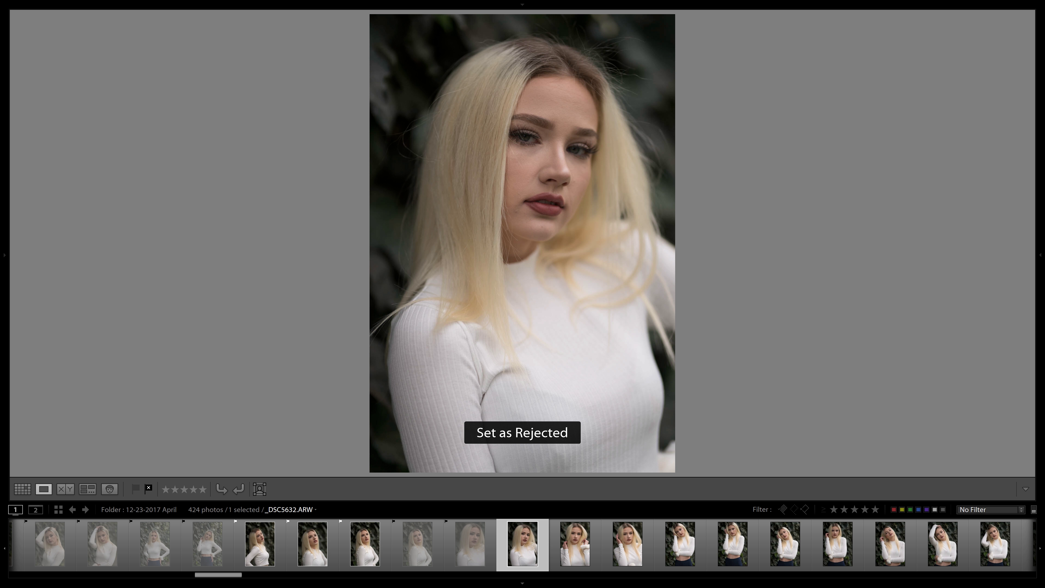
key("p")
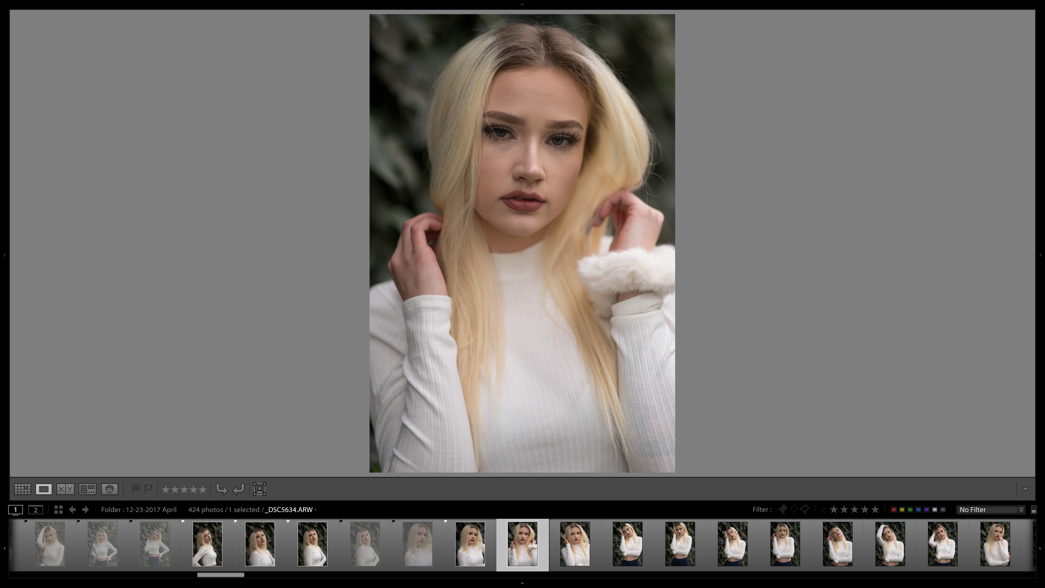
Step: Reject the hands-in-hair portraits _DSC5634 and _DSC5635, and flag the tilted-head shot _DSC5636 as a pick
key("p")
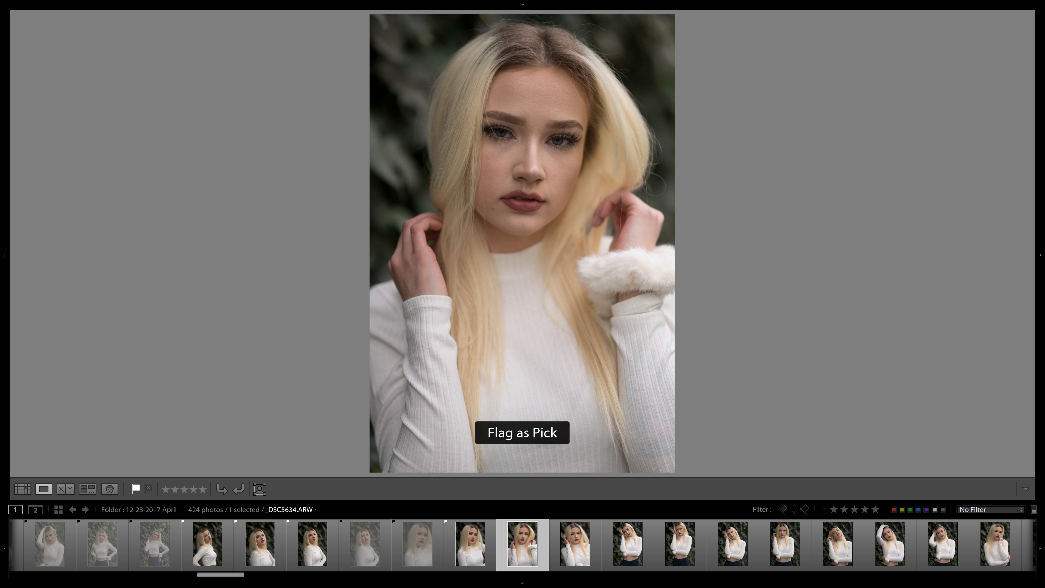
key("x")
key("x")
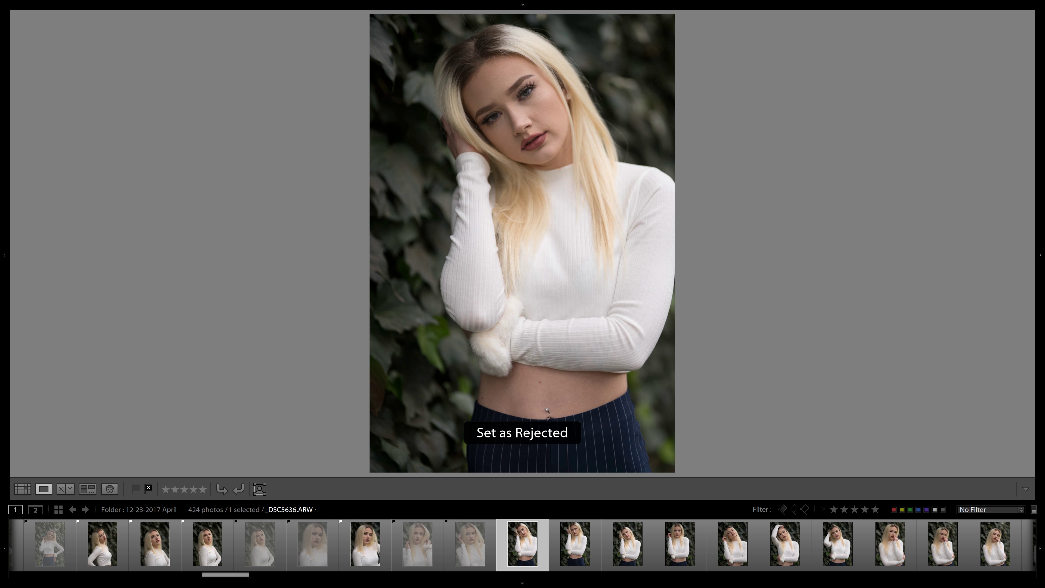
key("p")
Step: Reject the remaining white-sweater shots with a raised hand, _DSC5637 through _DSC5641
key("x")
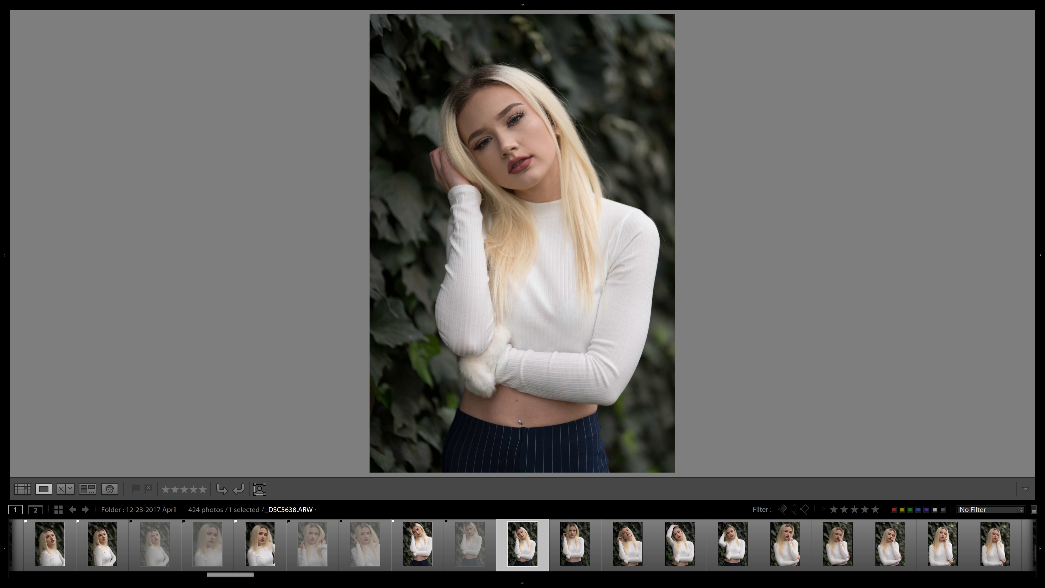
key("x")
key("x")
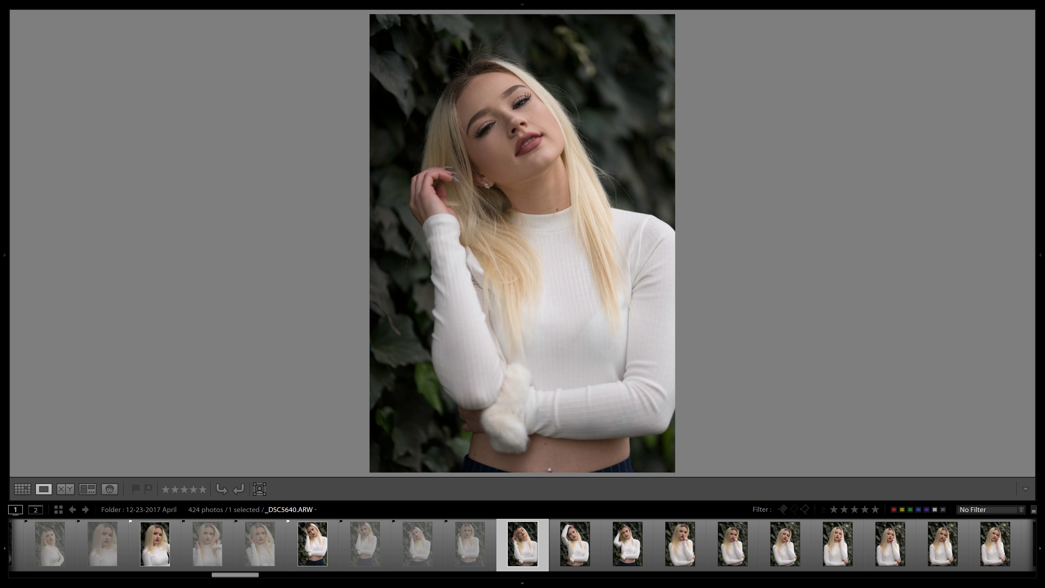
key("x")
key("x")
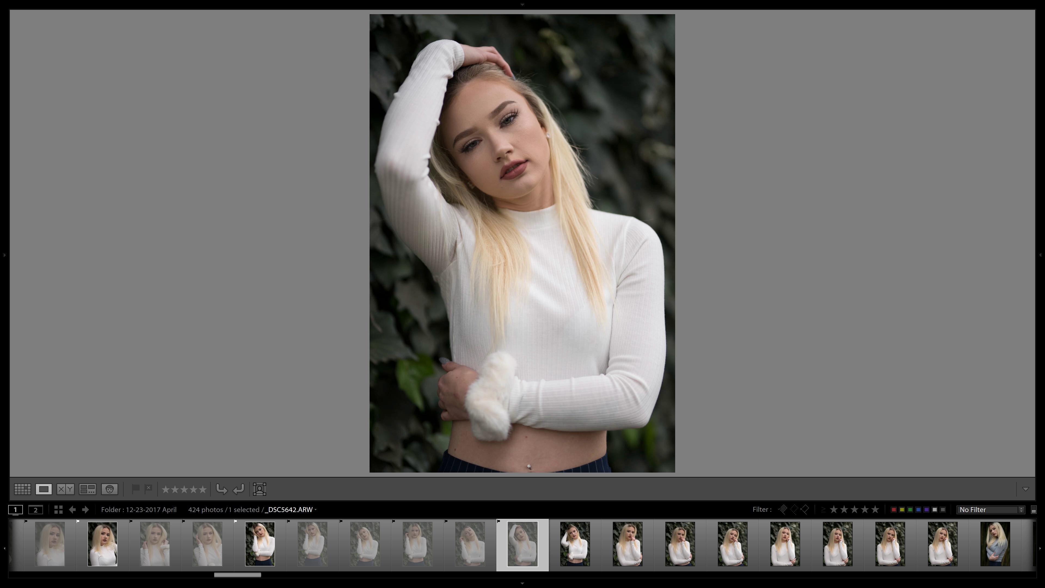
Step: Flag _DSC5642 and the hand-on-cheek shot _DSC5644 as picks, and reject _DSC5643 and _DSC5645
key("x")
key("p")
key("x")
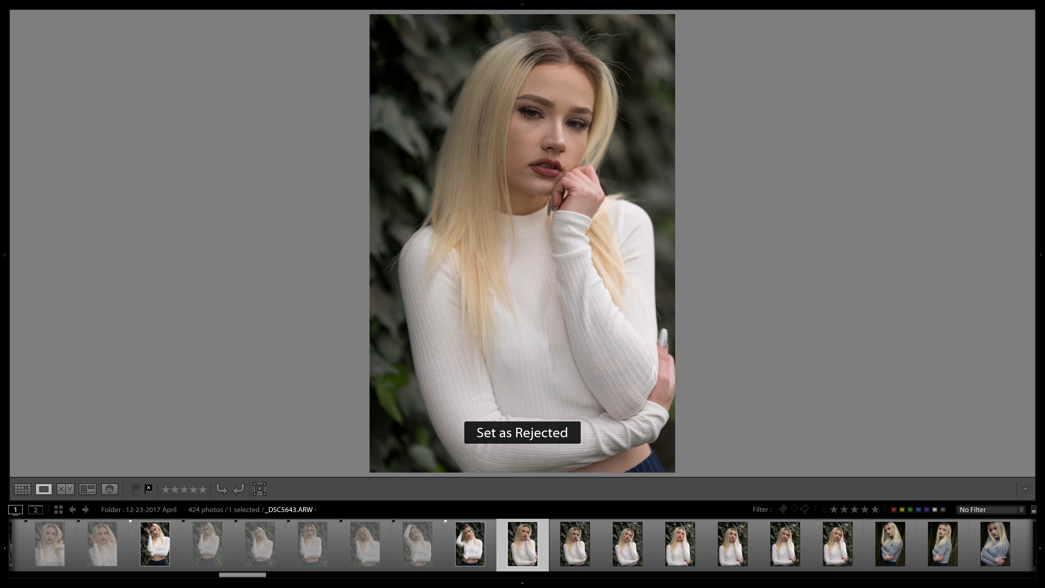
key("x")
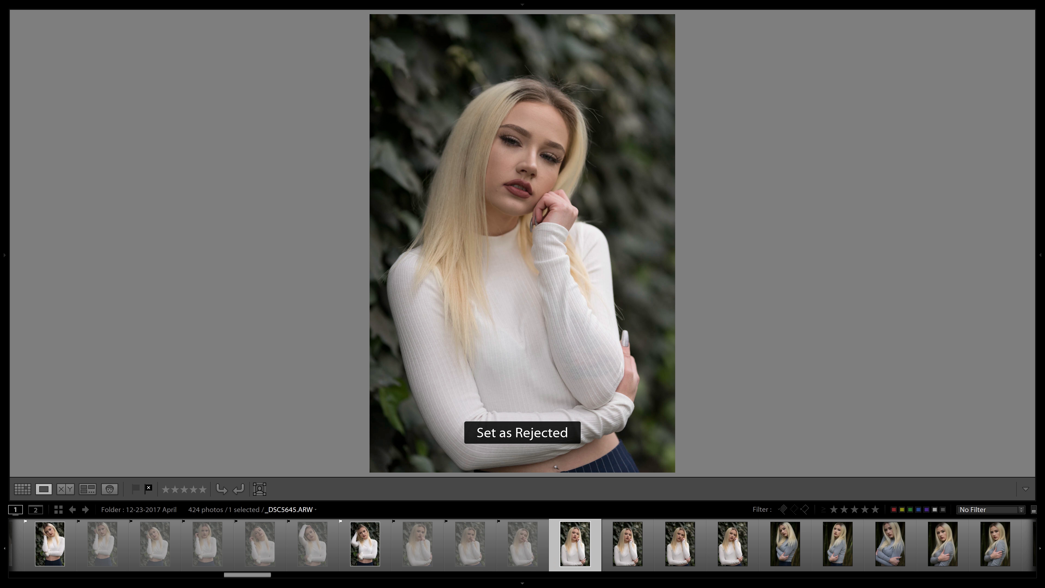
key("Left")
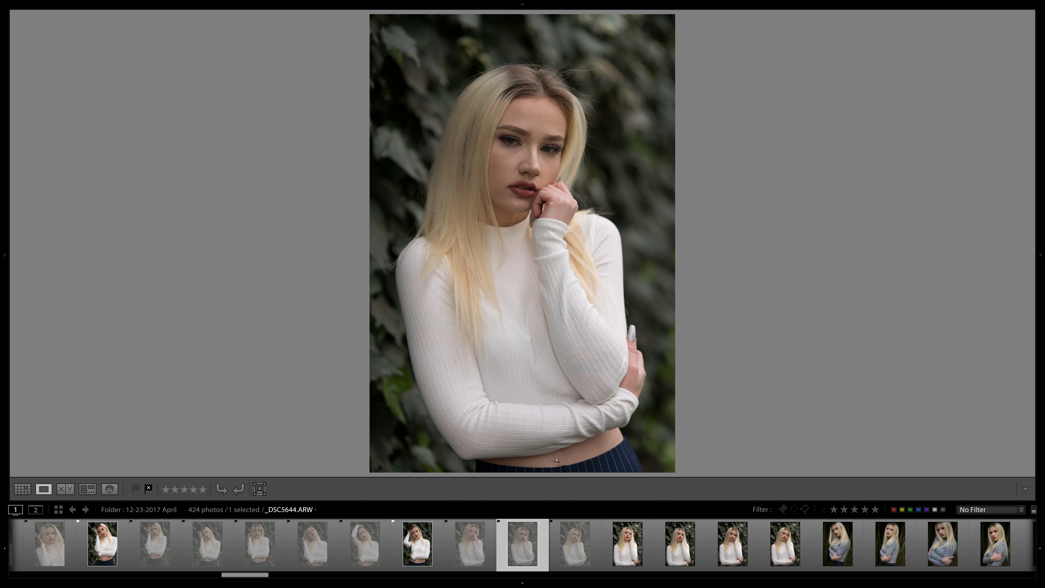
key("x")
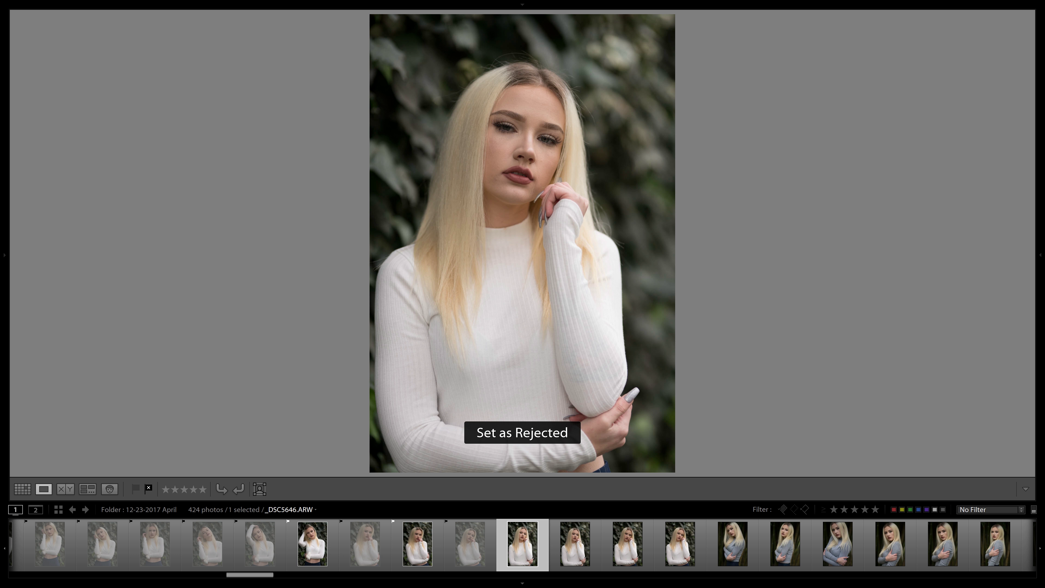
Step: Go back to _DSC5646 and flag it as a pick, and reject _DSC5647 through _DSC5649
key("x")
key("Left")
key("p")
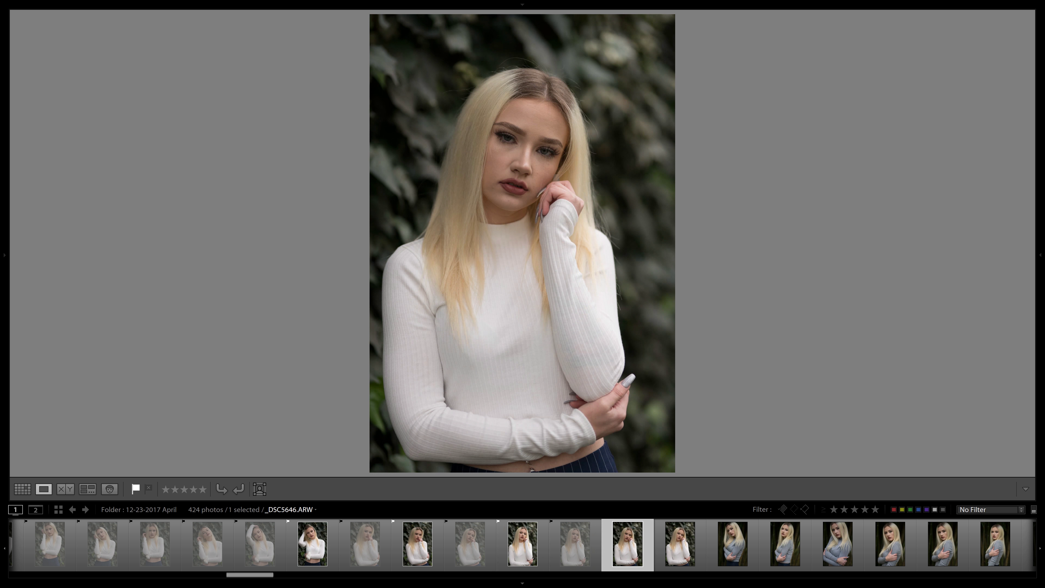
key("x")
key("x")
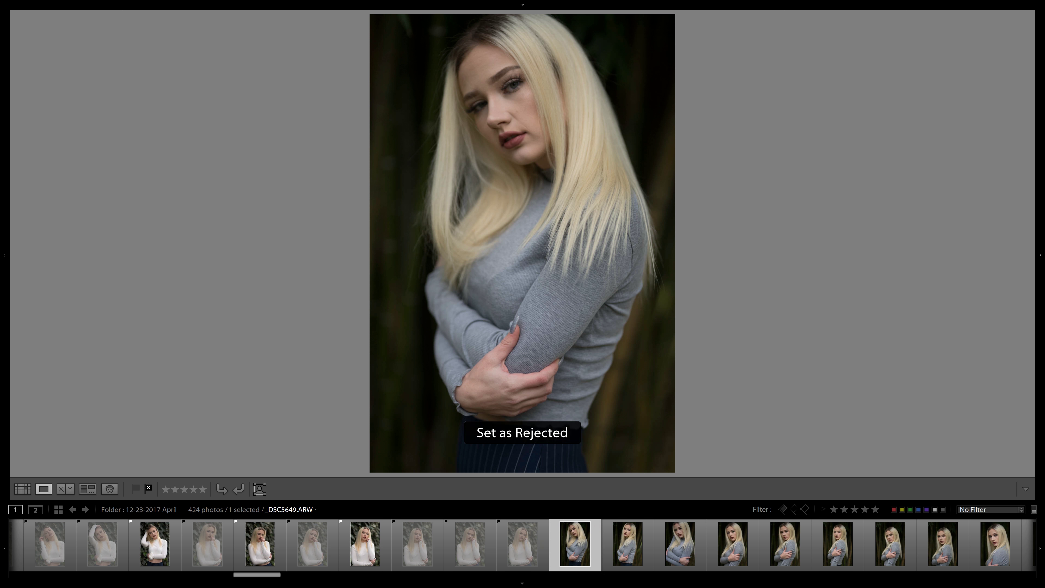
Step: Flag the grey-sweater shot _DSC5651 as a pick, and reject its neighbours _DSC5650 and _DSC5652
key("x")
key("x")
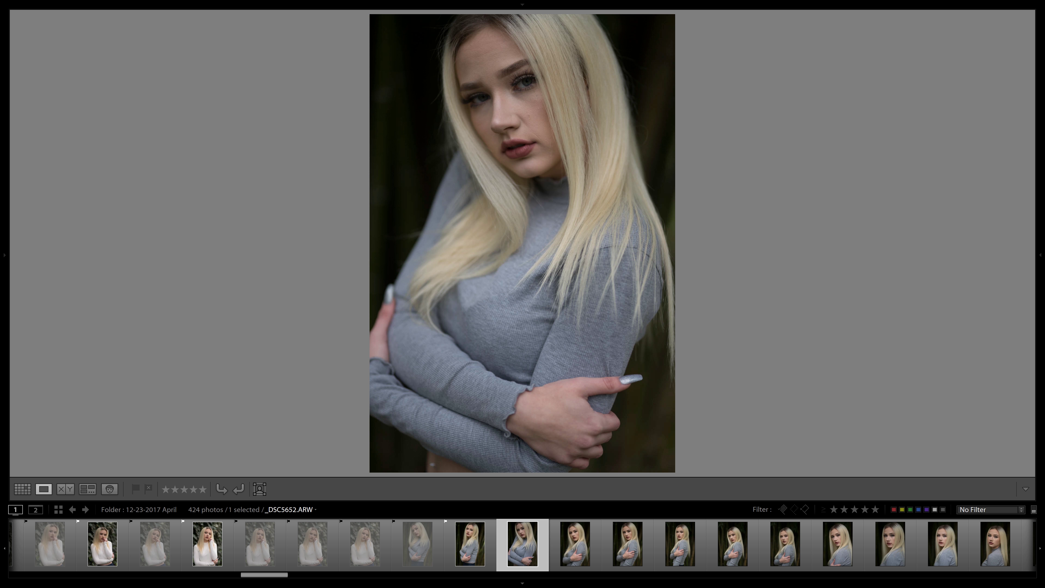
key("Right")
key("Left")
key("x")
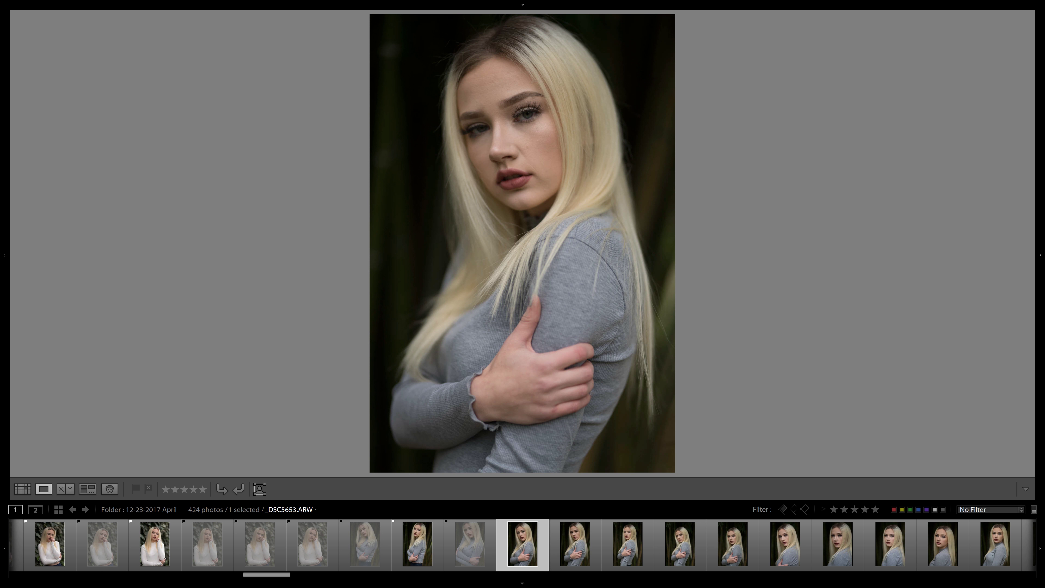
Step: Compare the shots with a hand on the upper arm and reject _DSC5653 through _DSC5656
key("x")
key("Right")
key("Left")
key("x")
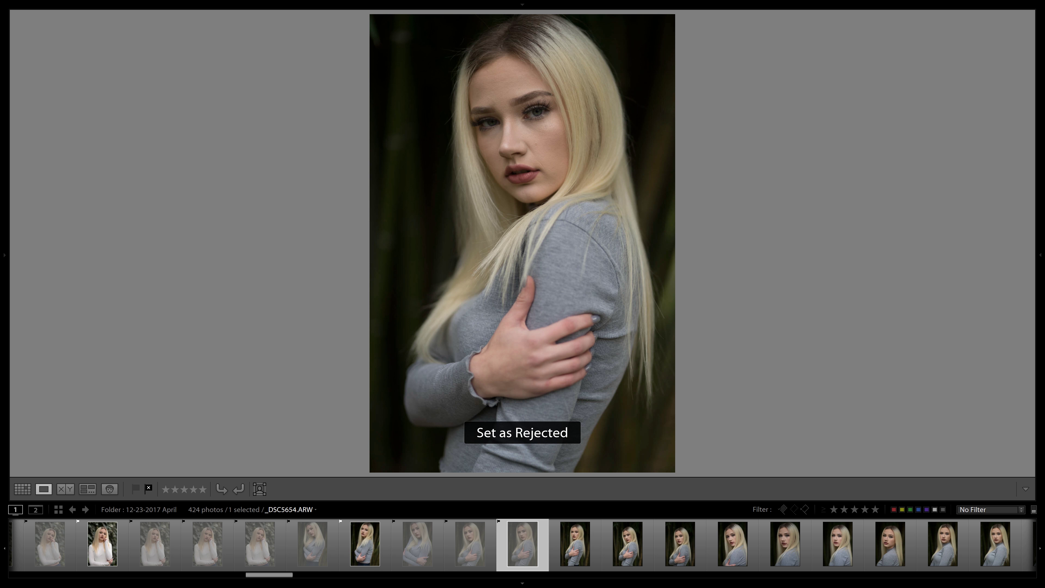
key("x")
key("x")
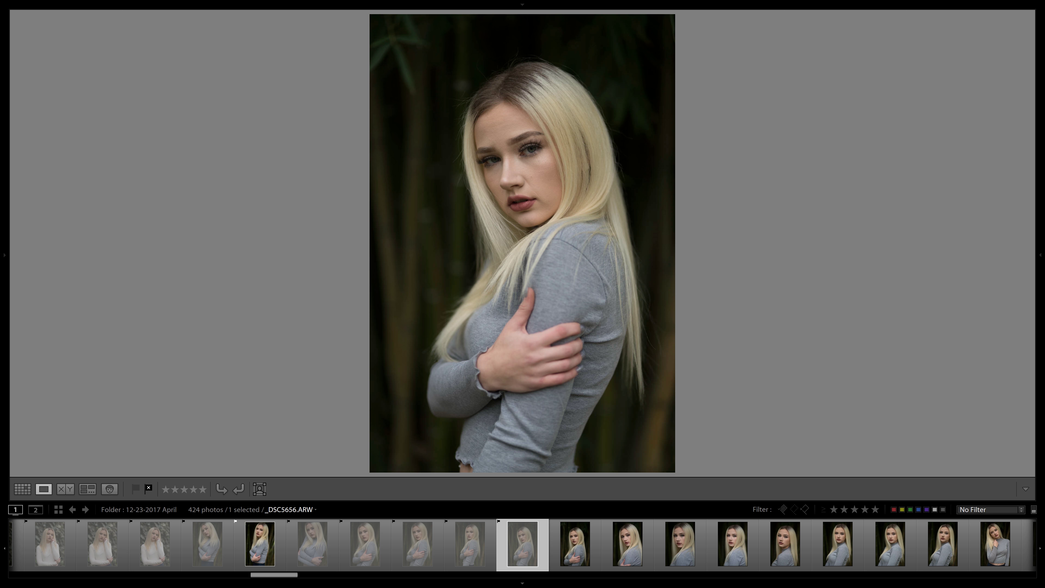
Step: Reject the over-the-shoulder grey-sweater portraits from _DSC5657 through _DSC5664
key("x")
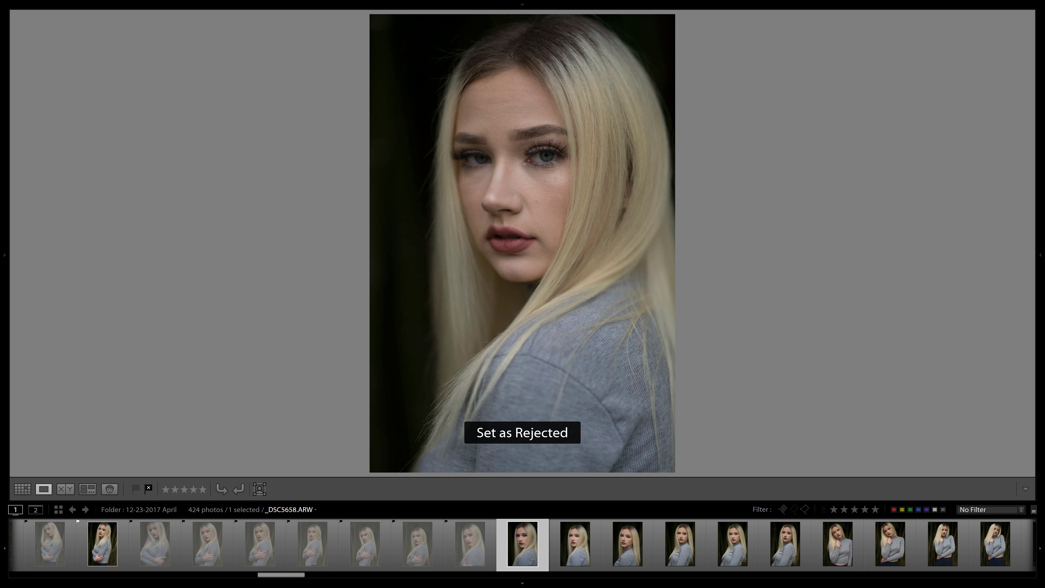
key("x")
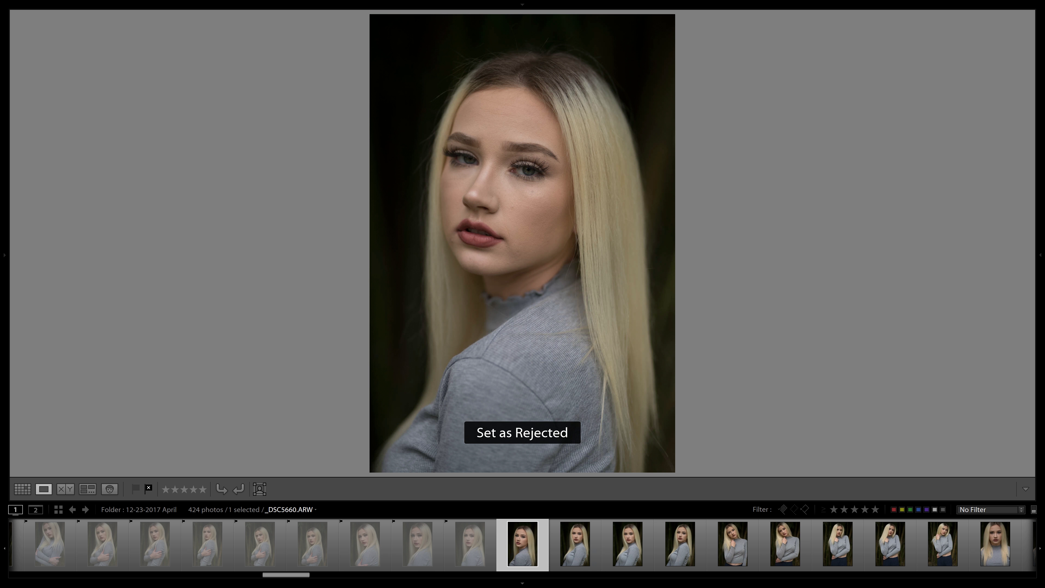
key("x")
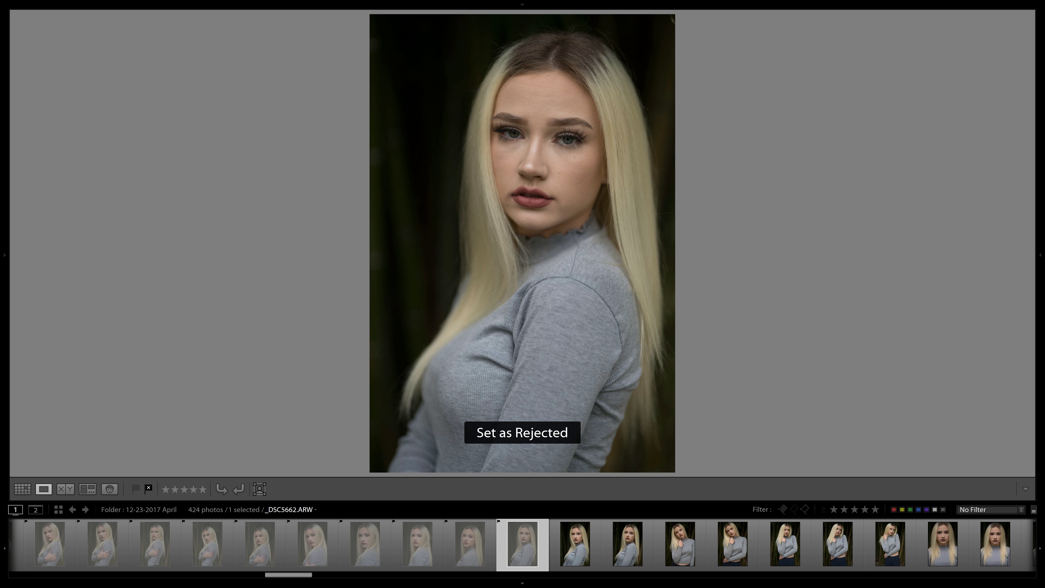
key("x")
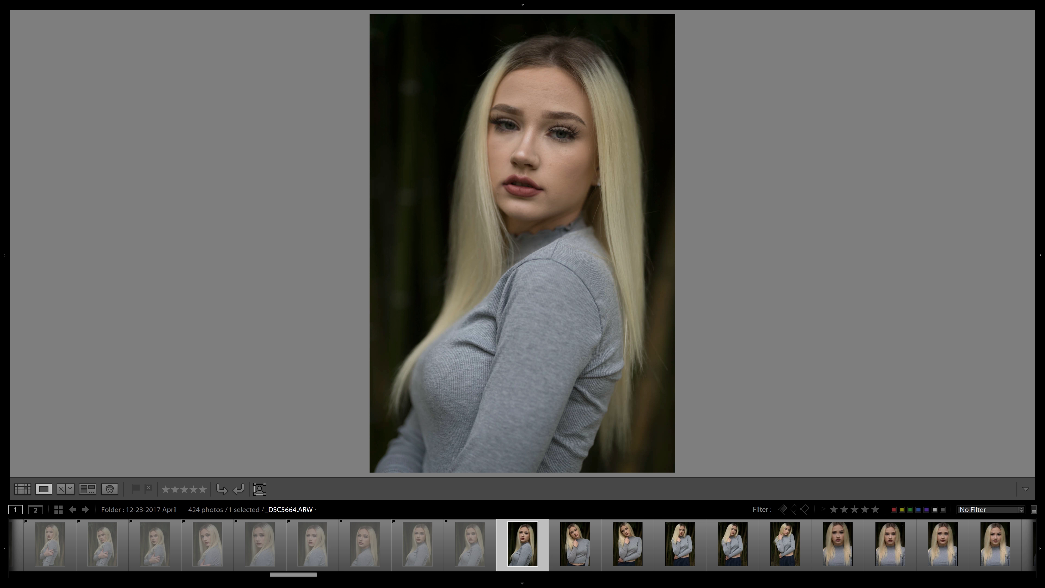
key("x")
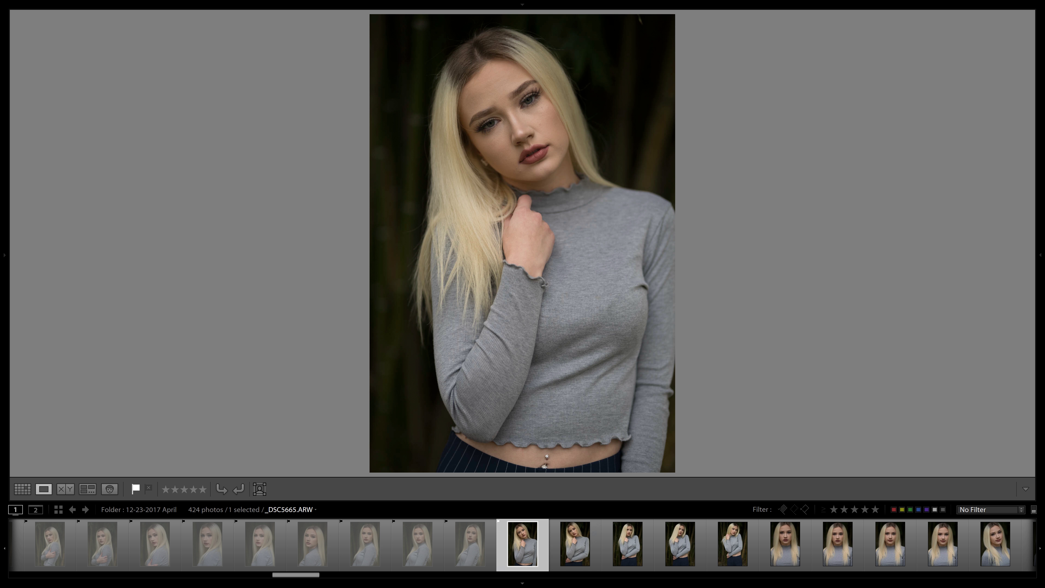
Step: Flag _DSC5665, _DSC5666 and the reconsidered _DSC5667 as picks, and reject _DSC5668 and _DSC5669
key("p")
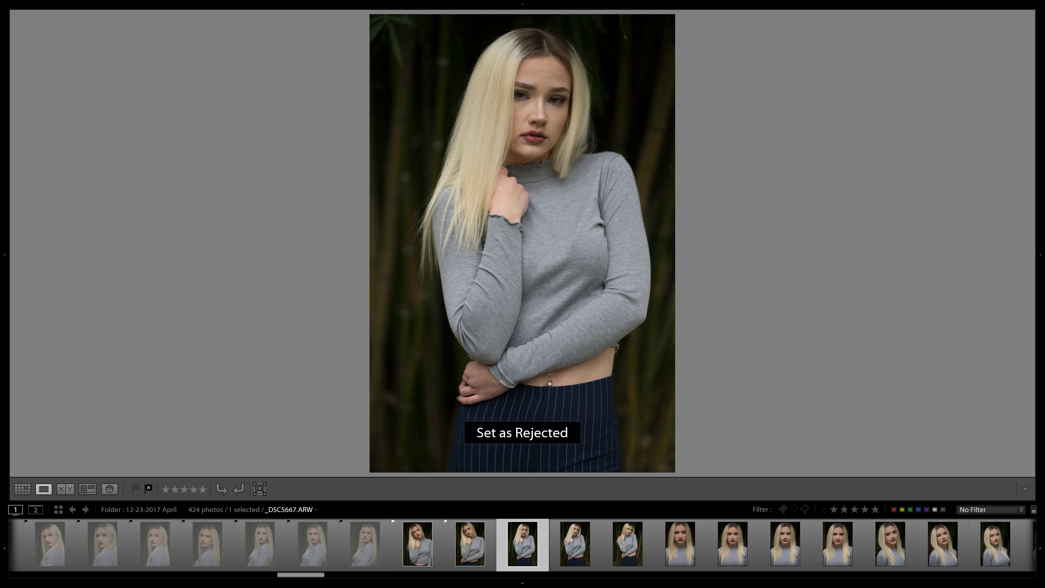
key("x")
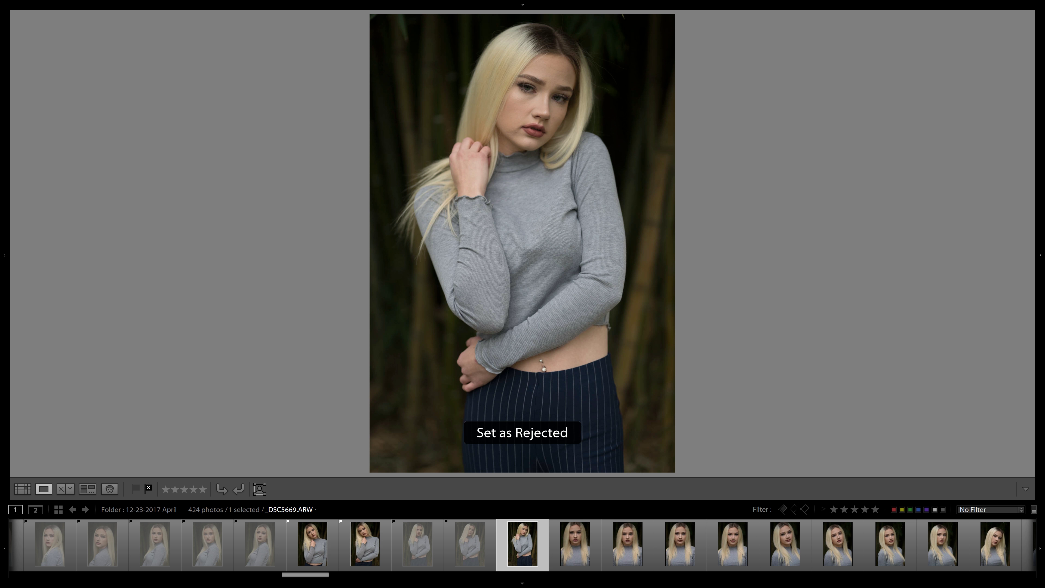
key("Left")
key("Left")
key("p")
key("Right")
key("Right")
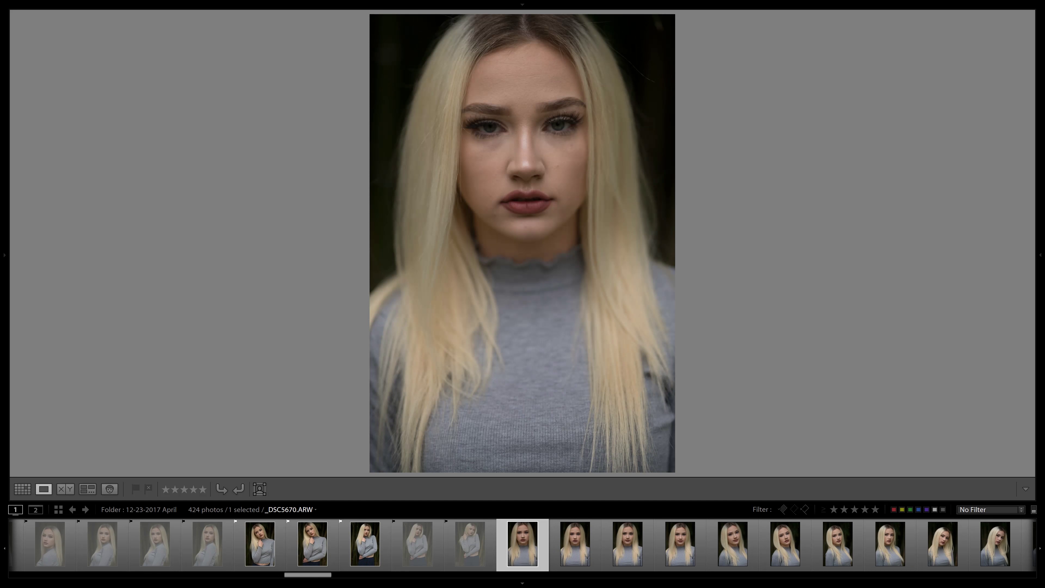
Step: Compare _DSC5669 with the frontal close-up _DSC5670, and reject the frontal portraits _DSC5670 through _DSC5673
key("Left")
key("Right")
key("x")
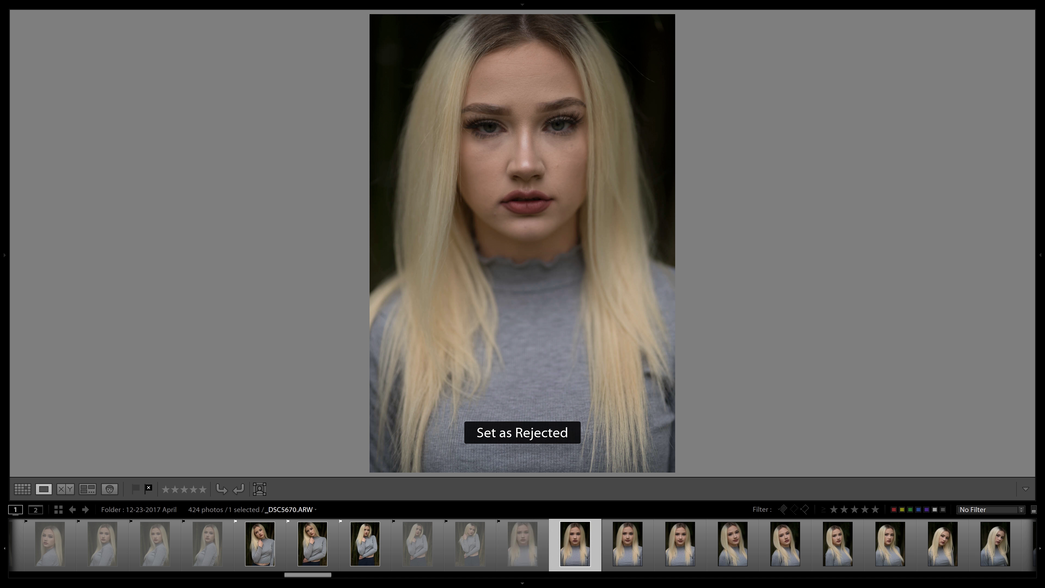
key("x")
key("x")
key("x")
key("x")
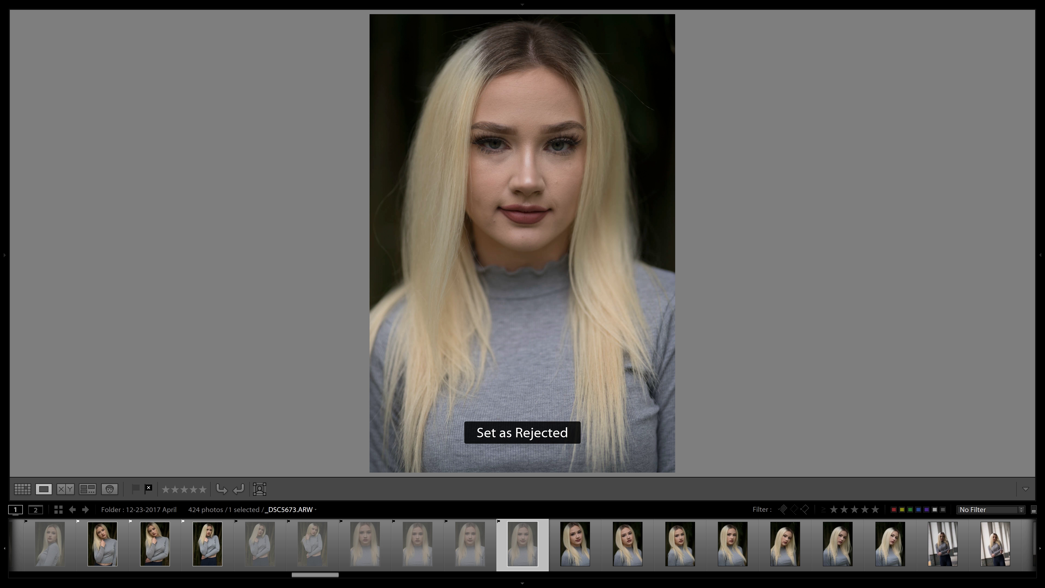
Step: Compare _DSC5676 with the angled portraits before it, and reject _DSC5674 through _DSC5678
key("x")
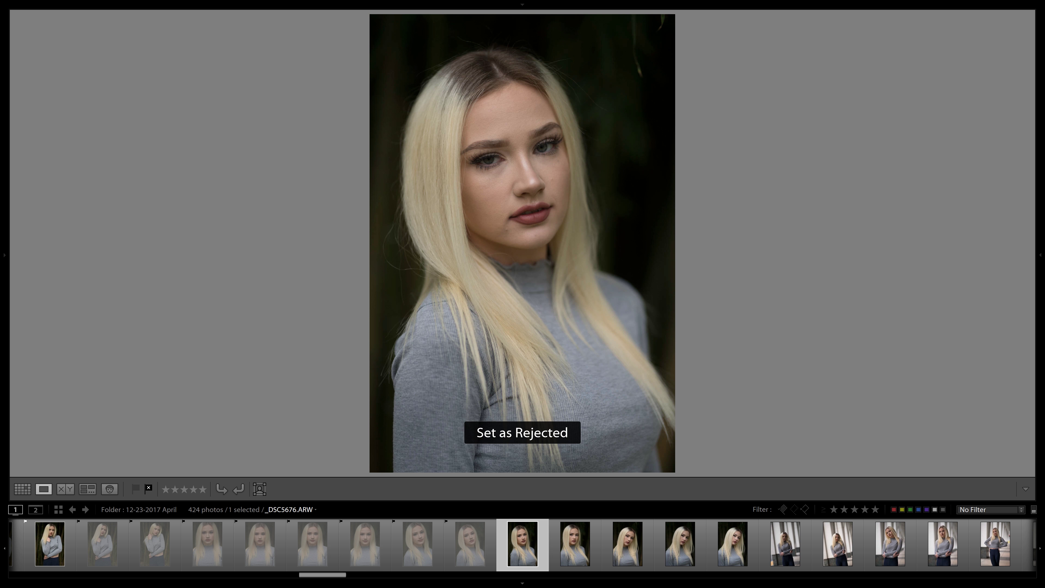
key("x")
key("Left")
key("Left")
key("Right")
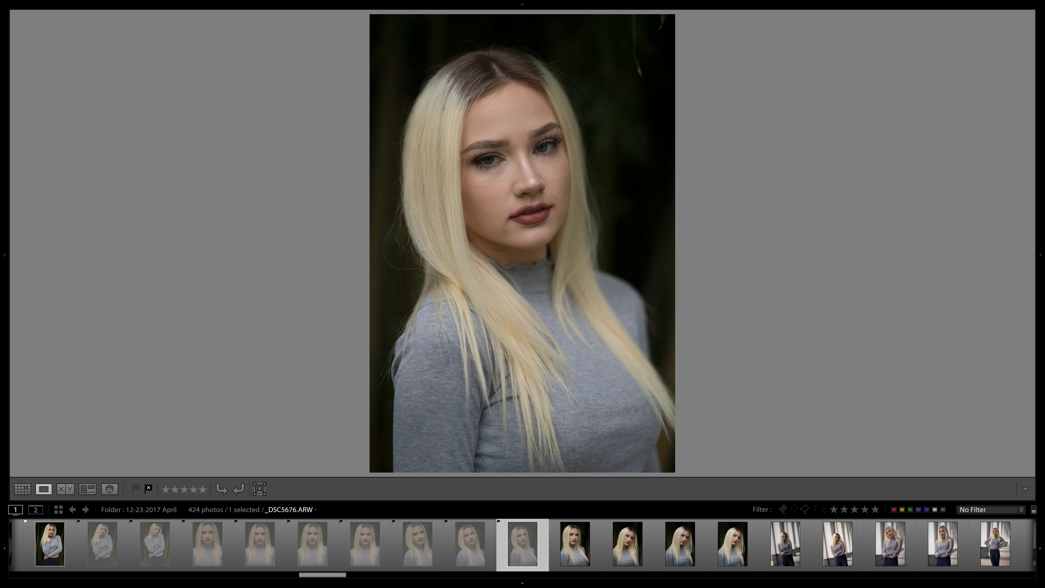
key("x")
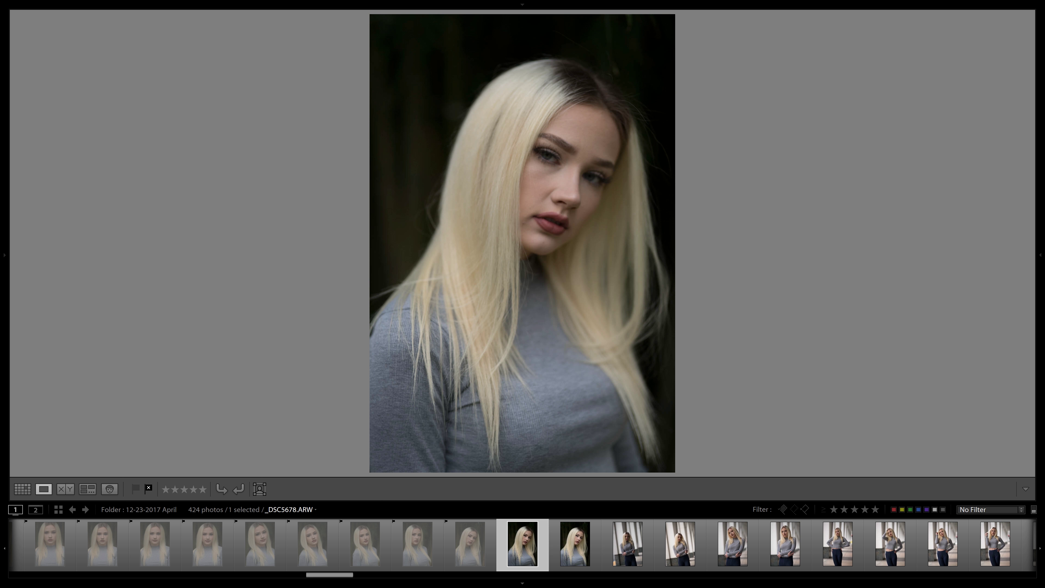
Step: Reject the last dark-background portraits _DSC5679 and _DSC5680 and the tilted colonnade shots _DSC5681 and _DSC5682
key("x")
key("x")
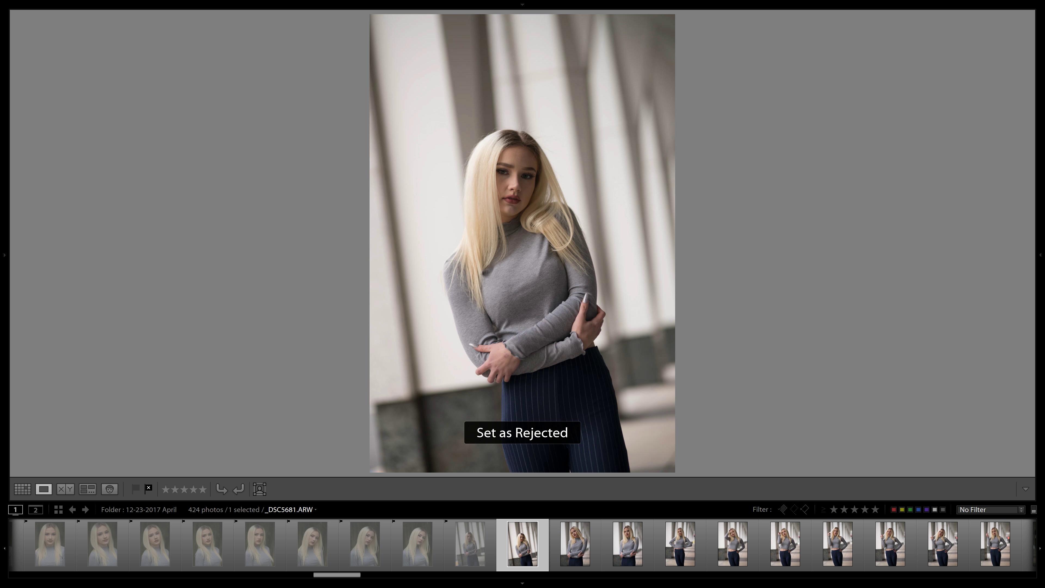
key("x")
Step: Flag the colonnade shots _DSC5683 and _DSC5684 as picks, and reject the hands-on-hips shot _DSC5685
key("Left")
key("p")
key("x")
key("p")
key("x")
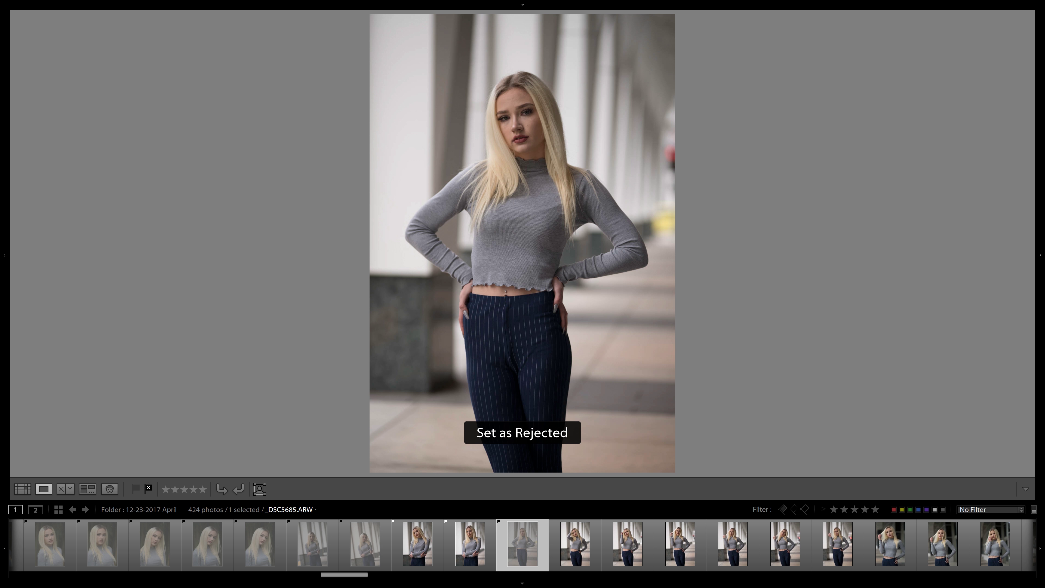
Step: Flag _DSC5686 as a pick, and reject the following colonnade shots _DSC5687 through _DSC5691
key("Right")
key("x")
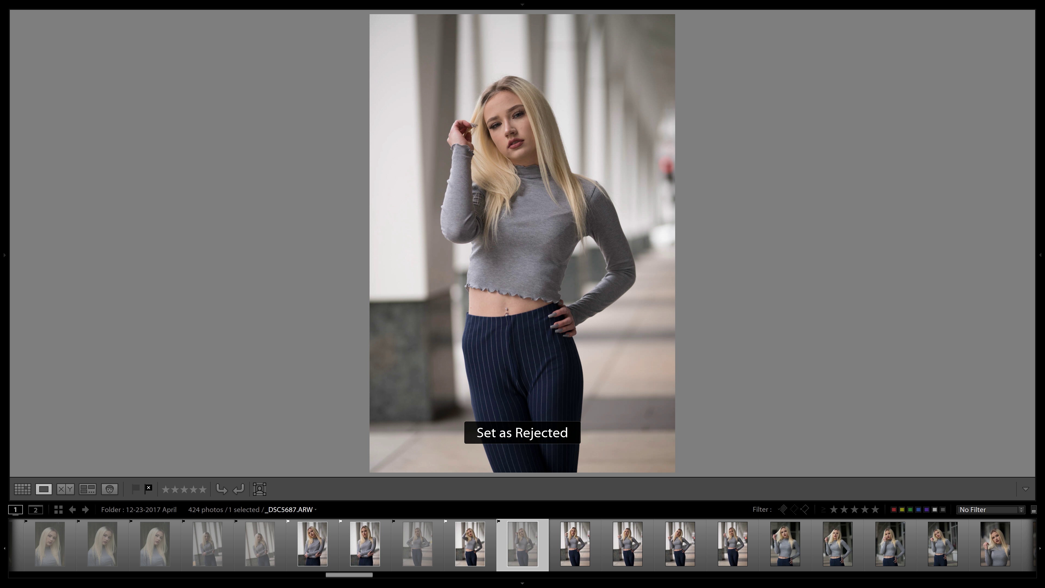
key("Right")
key("x")
key("Right")
key("x")
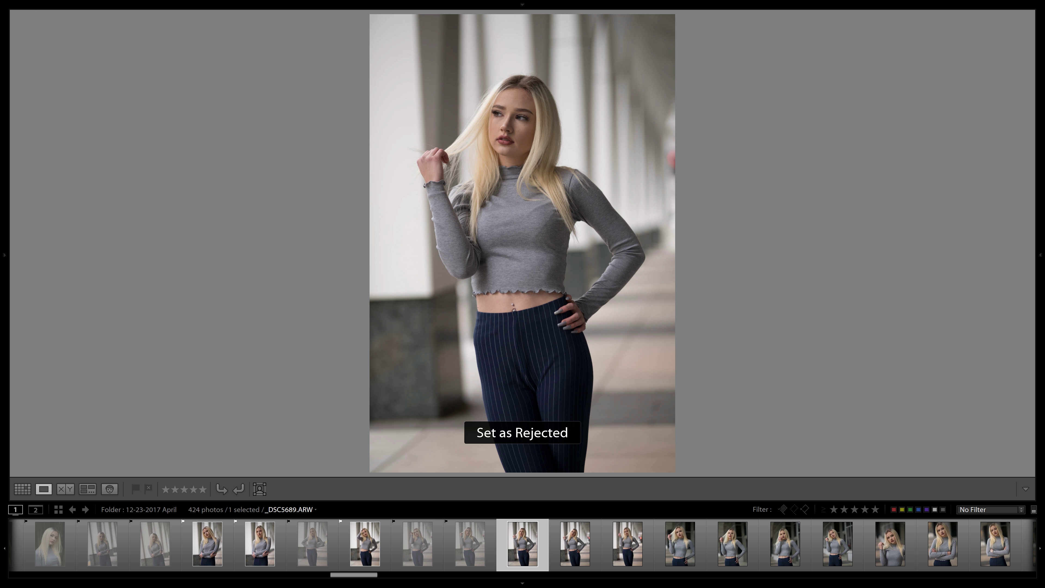
key("Right")
key("x")
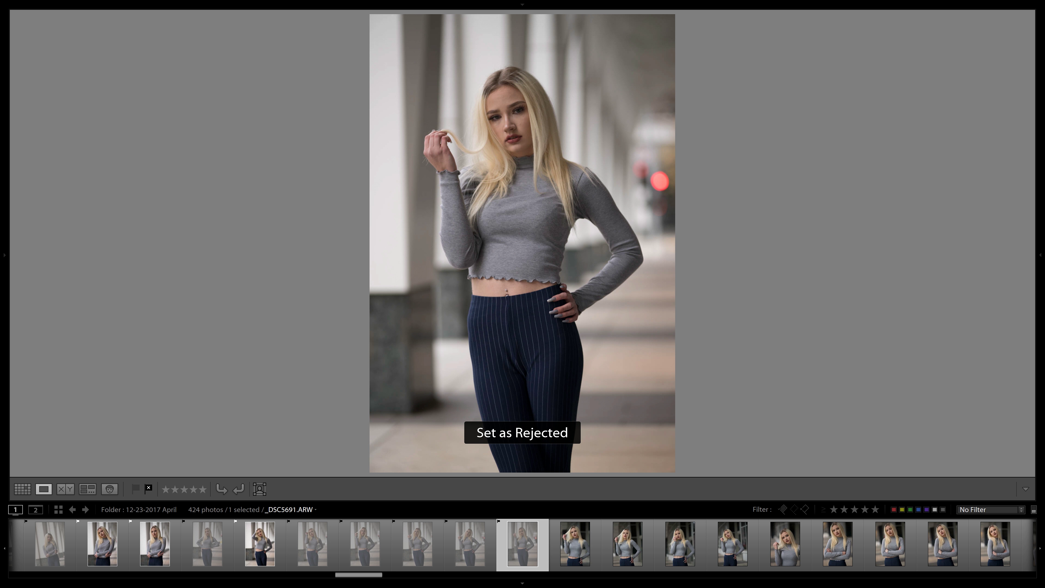
Step: Flag _DSC5692, the first shot with the dark building backdrop, as a pick, and reject _DSC5693 and _DSC5694
key("Right")
key("x")
key("p")
key("Right")
key("x")
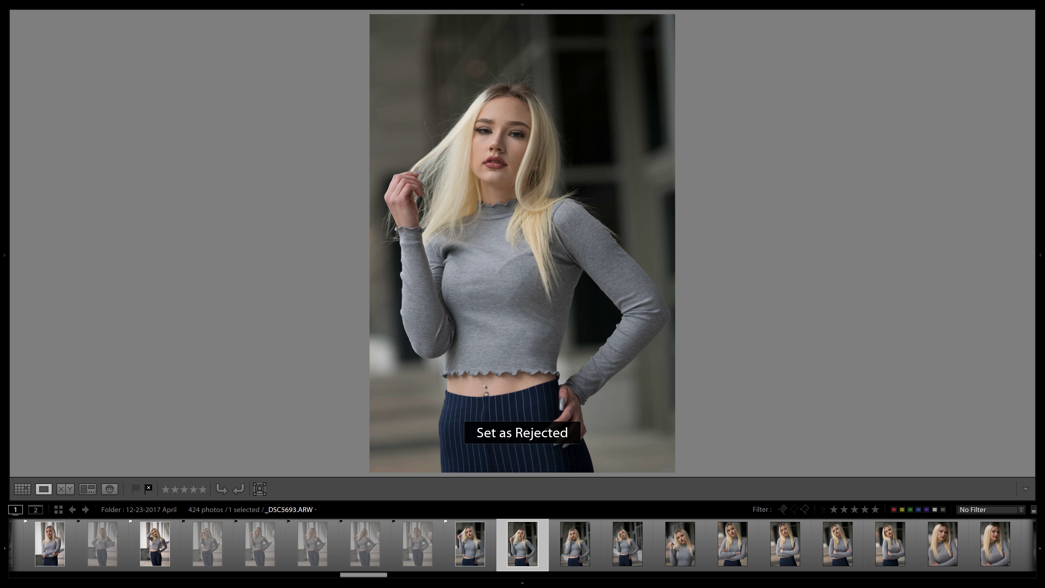
key("Right")
key("x")
key("Right")
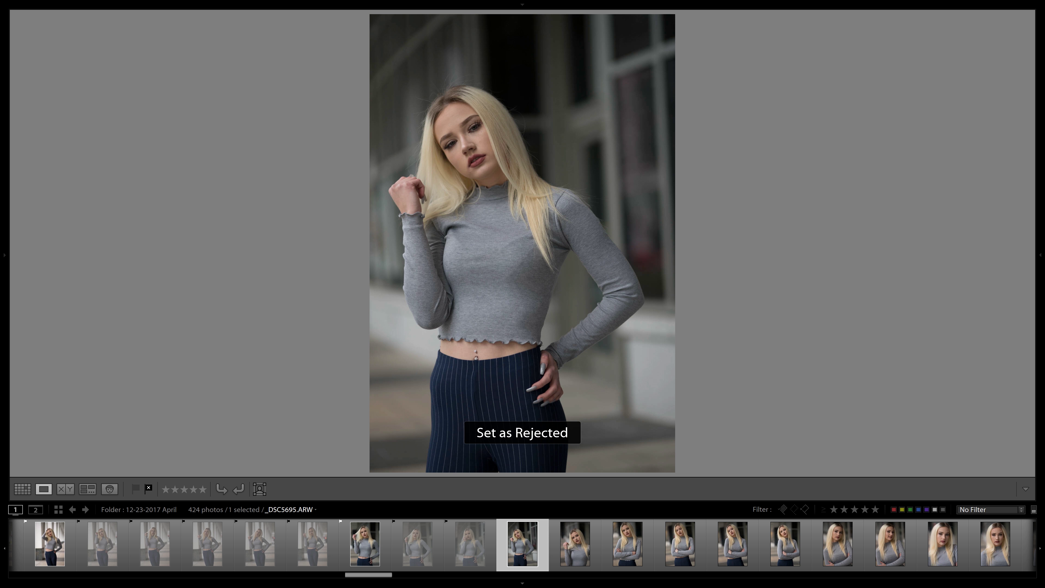
Step: Reject the raised-hand shots _DSC5695 and _DSC5696 in front of the dark building
key("Right")
key("p")
key("x")
key("Right")
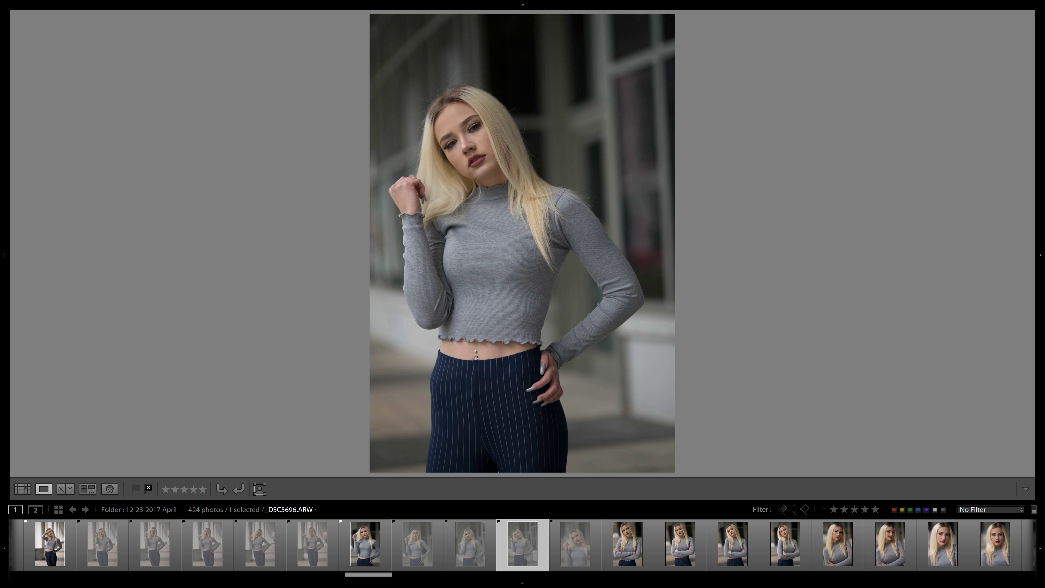
key("Right")
key("p")
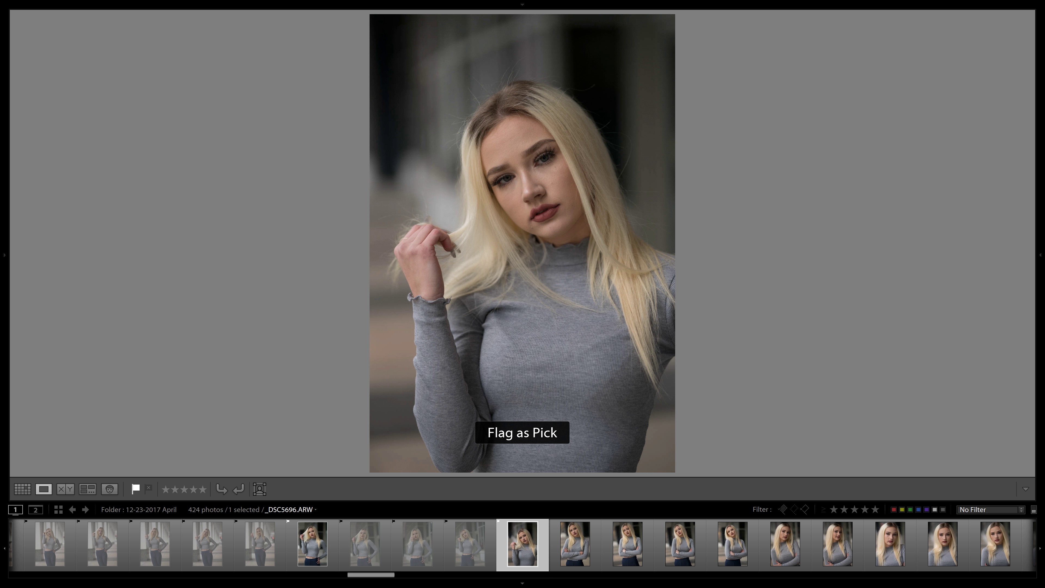
key("Right")
key("Left")
key("x")
key("Right")
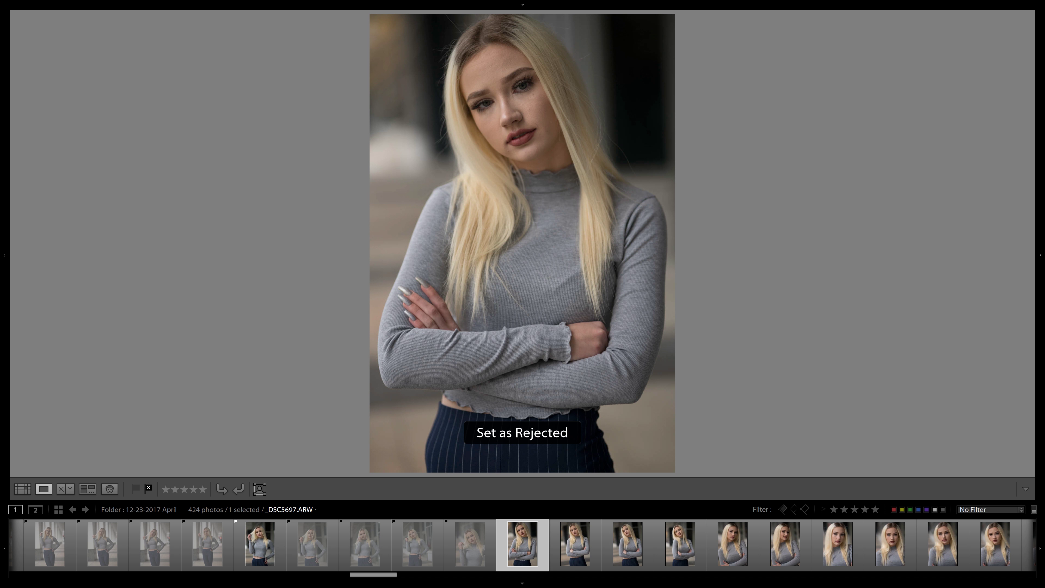
Step: Flag the crossed-arms shots _DSC5697 and _DSC5699 as picks, and reject _DSC5698, _DSC5700 and _DSC5701
key("x")
key("Right")
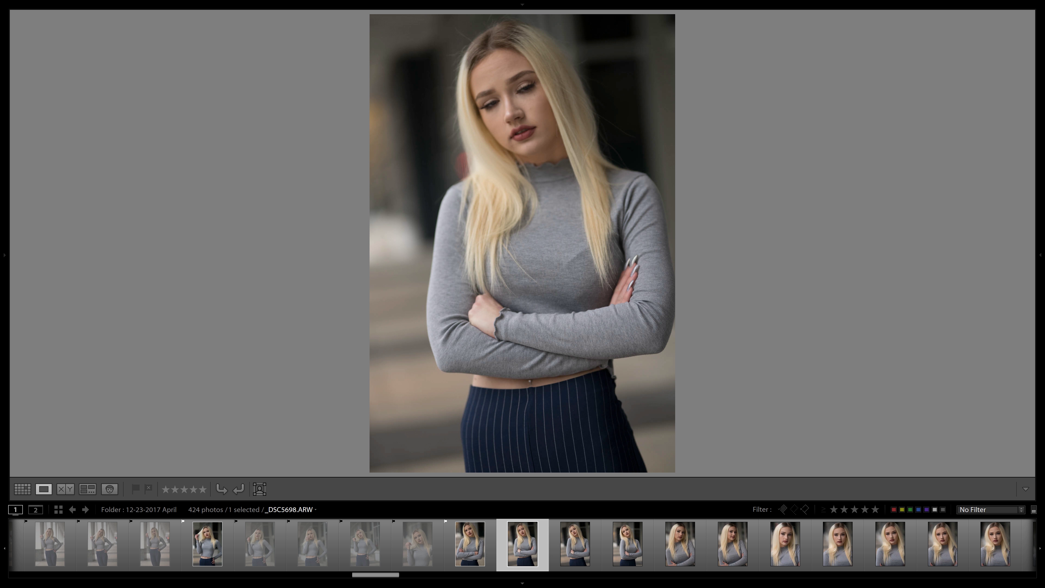
key("x")
key("x")
key("p")
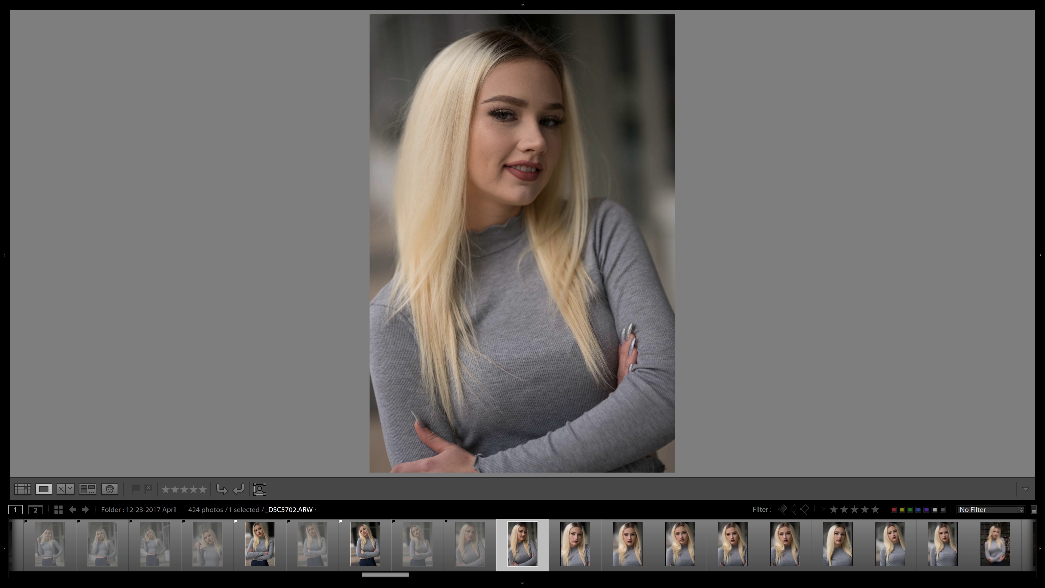
Step: Reject the closer portraits _DSC5702 through _DSC5705, and flag _DSC5706 as a pick
key("x")
key("Right")
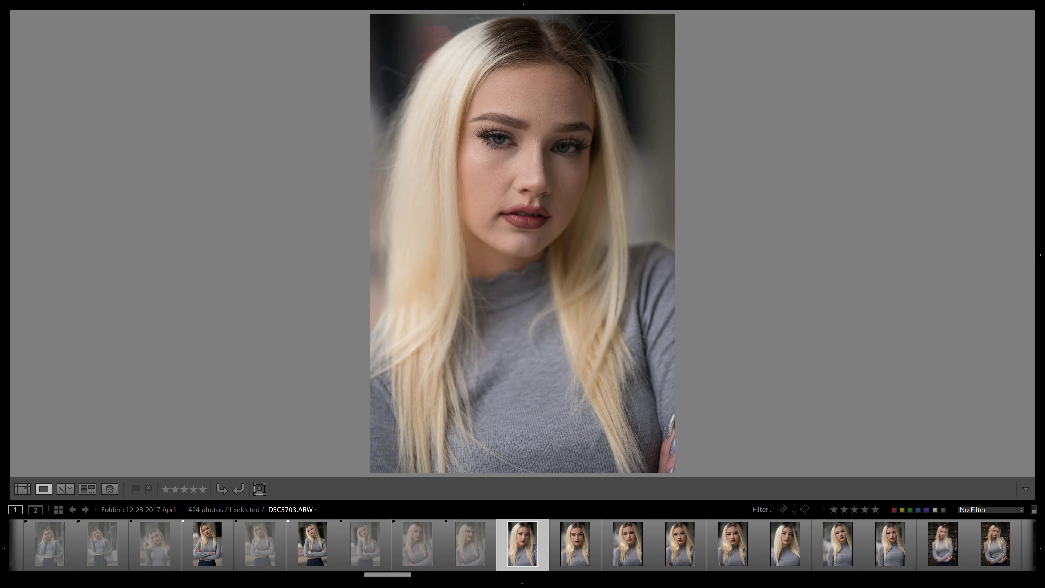
key("x")
key("x")
key("x")
key("Left")
key("p")
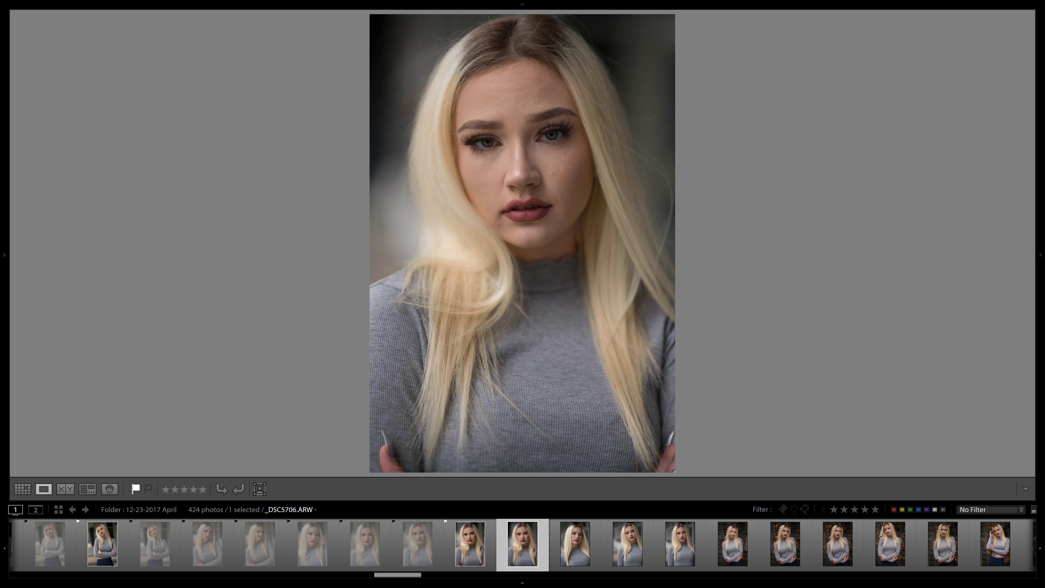
Step: Flag the close-up _DSC5707 as a pick, and reject _DSC5708 and _DSC5709
key("x")
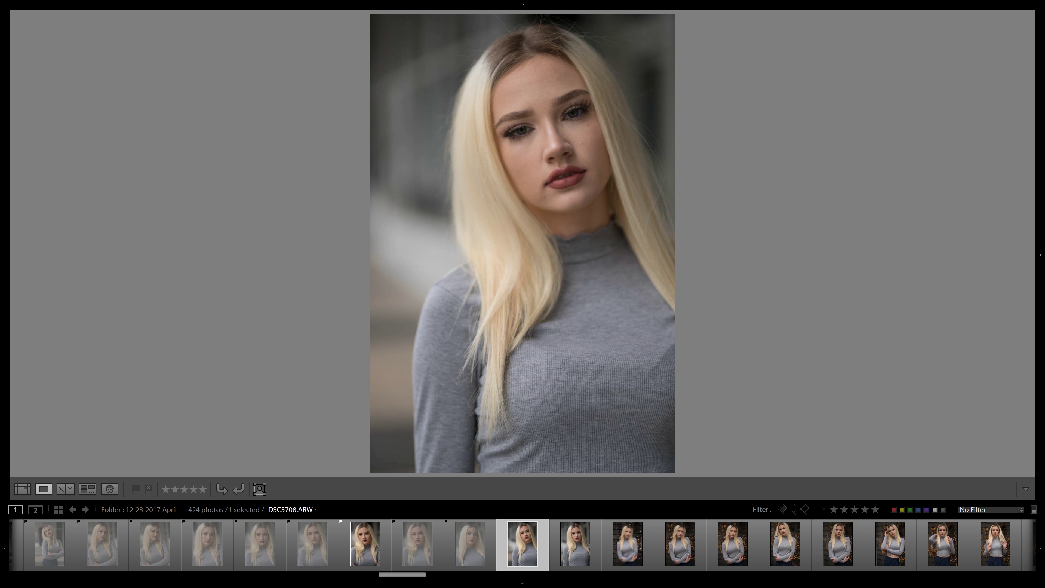
key("x")
key("Left")
key("Left")
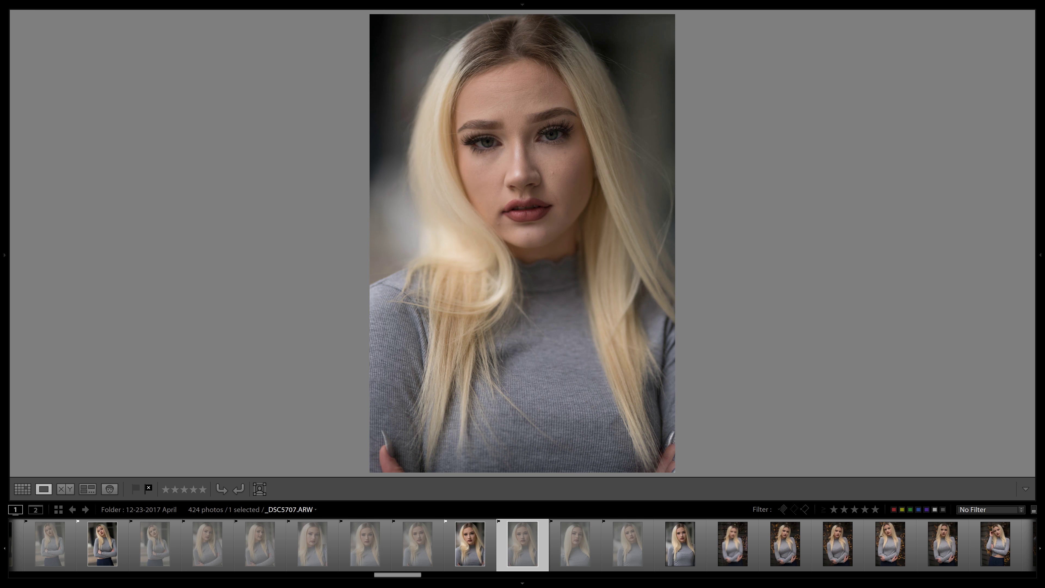
key("Right")
key("Right")
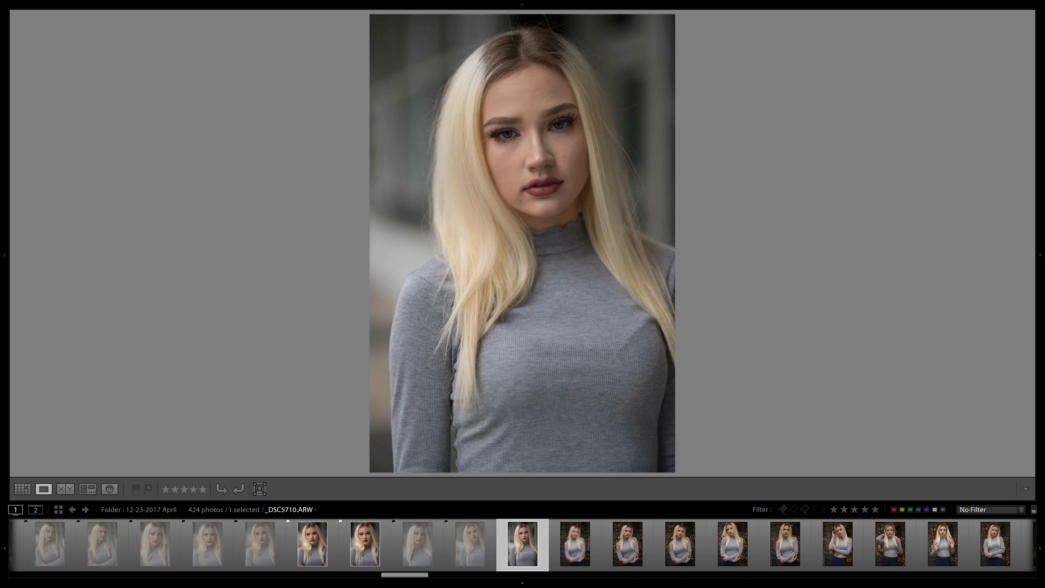
Step: Reject the out-of-focus string-light shot _DSC5711, and flag the sharp shots _DSC5712 and _DSC5713 as picks
key("Right")
key("Left")
key("x")
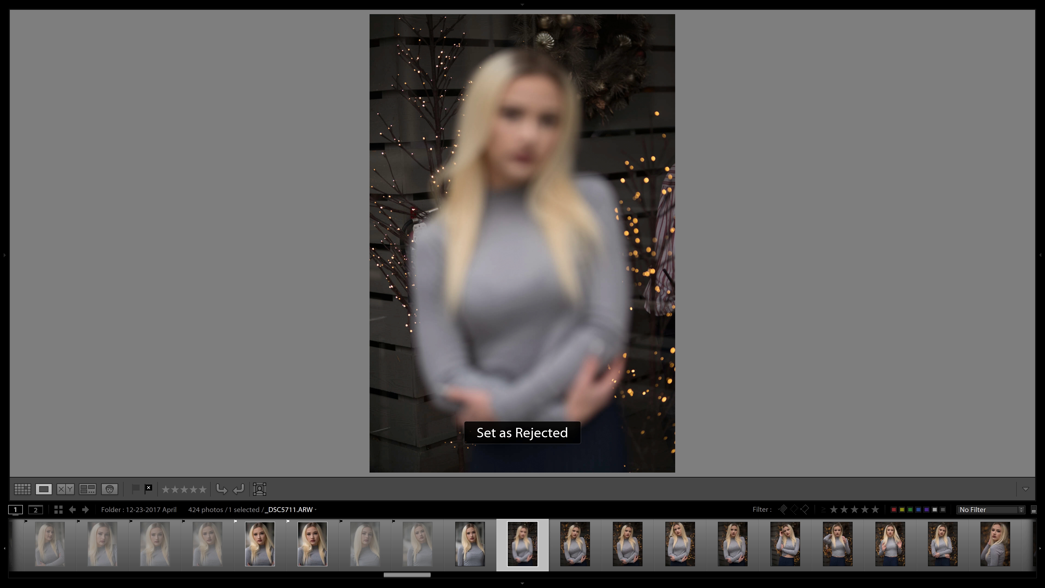
key("Right")
key("Left")
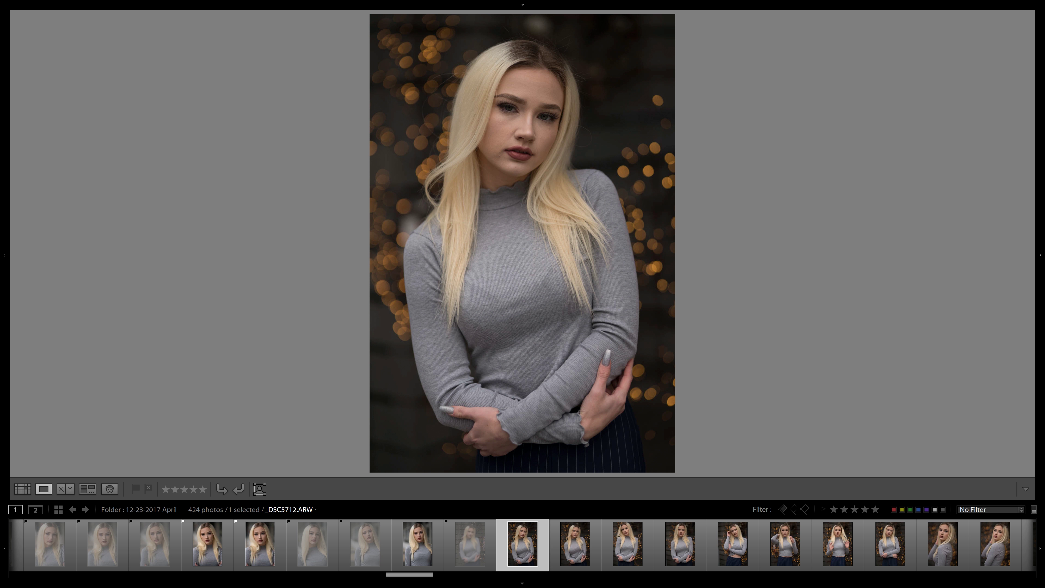
key("p")
key("Left")
key("p")
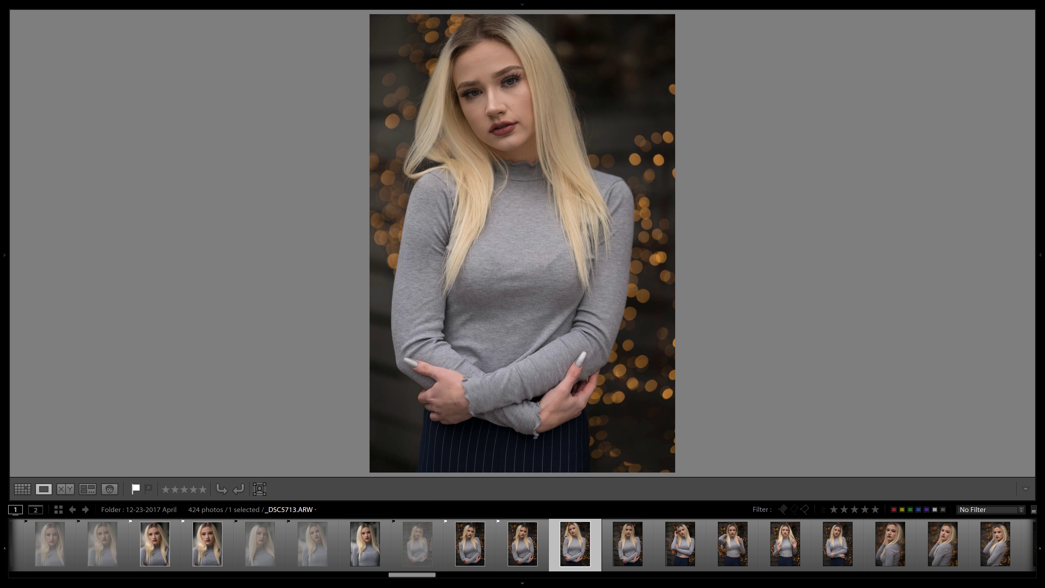
Step: Compare the crossed-arms shot _DSC5714 with its neighbouring frames and flag it as a pick
key("x")
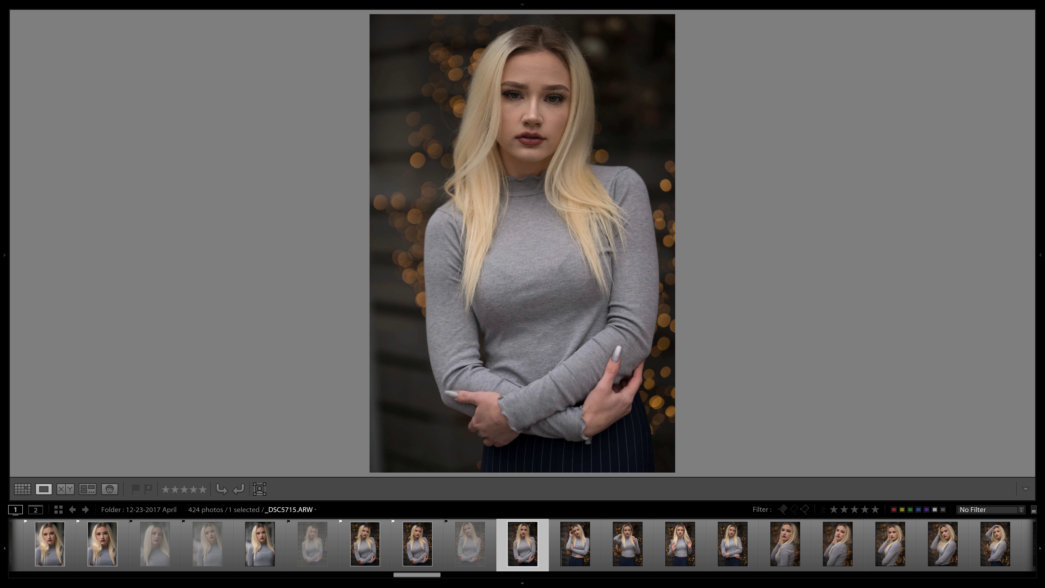
key("Left")
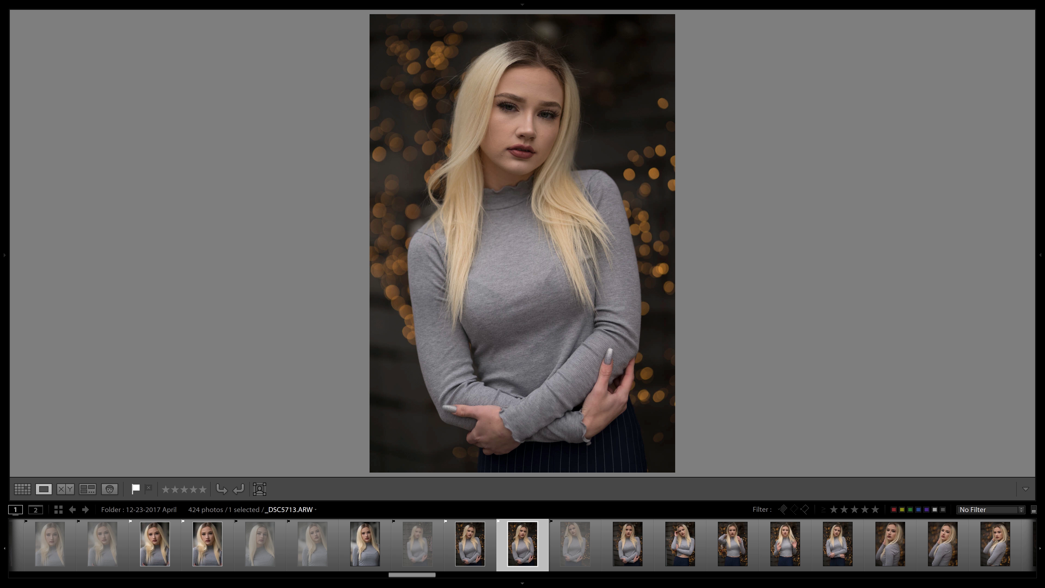
key("Right")
key("Right")
key("Left")
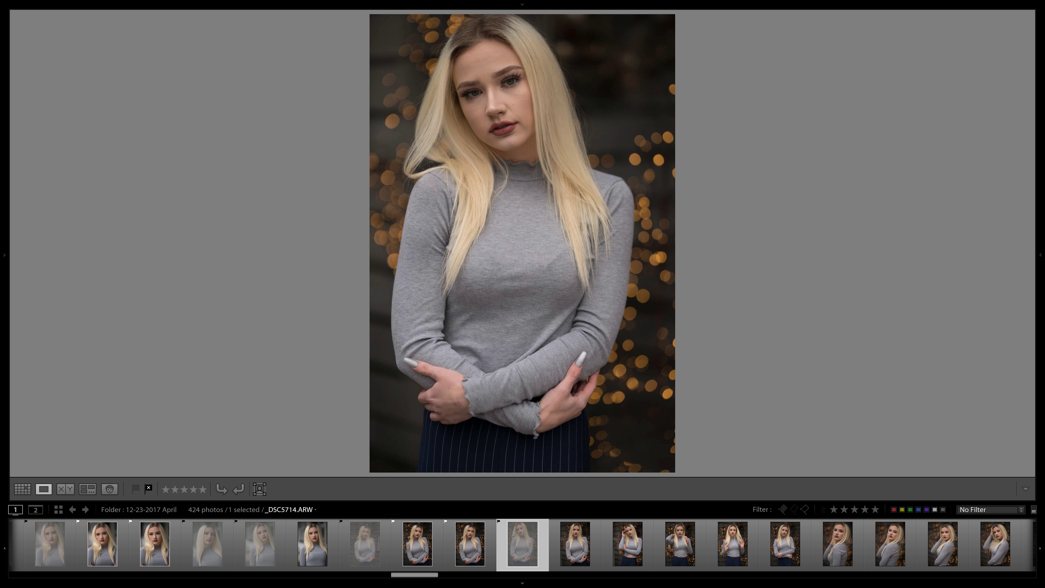
key("Right")
key("Left")
key("p")
key("Left")
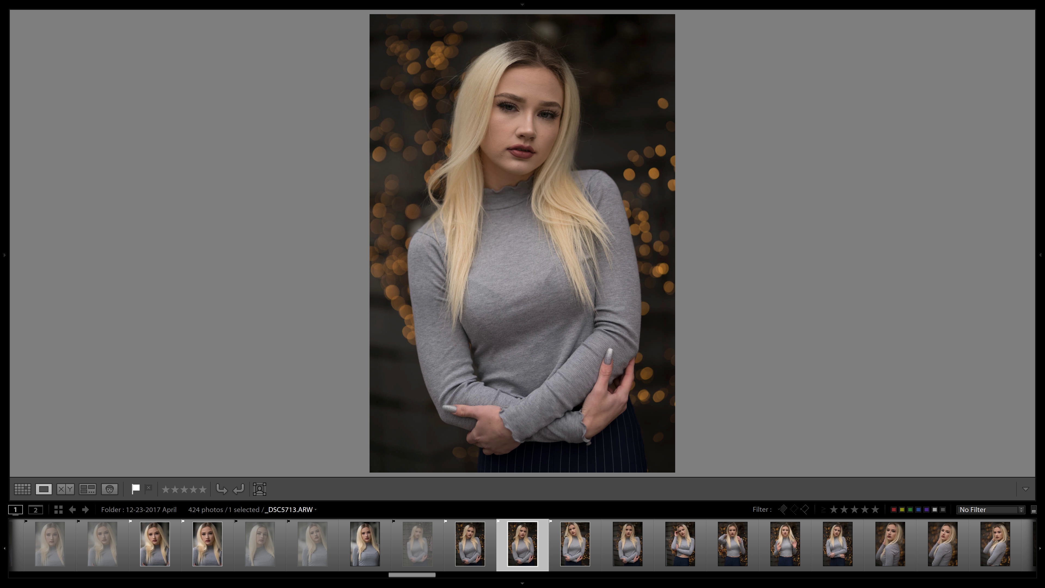
Step: Recheck the picks _DSC5712 through _DSC5714, and reject the similar crossed-arms shot _DSC5715
key("Left")
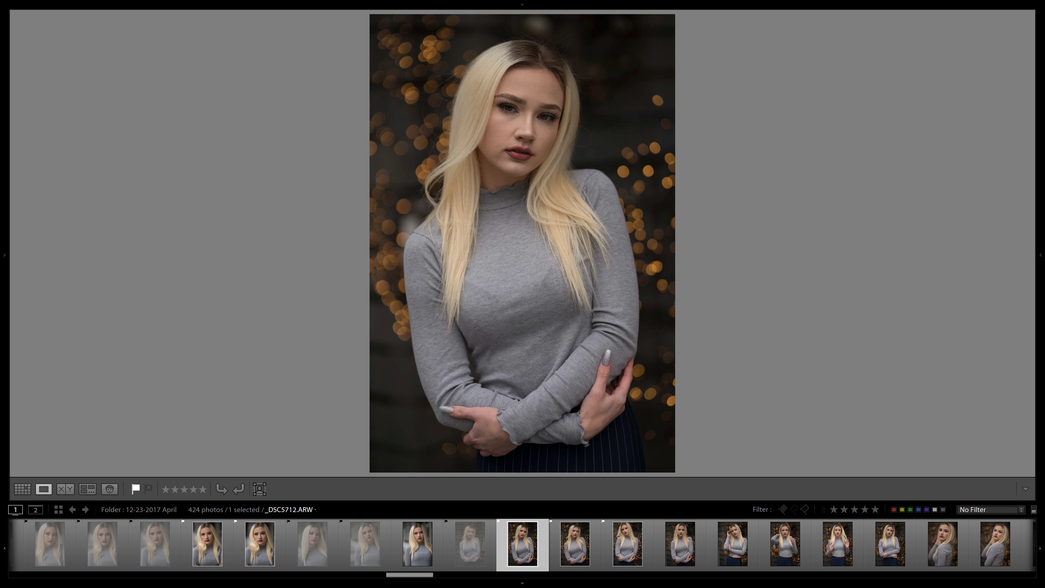
key("Right")
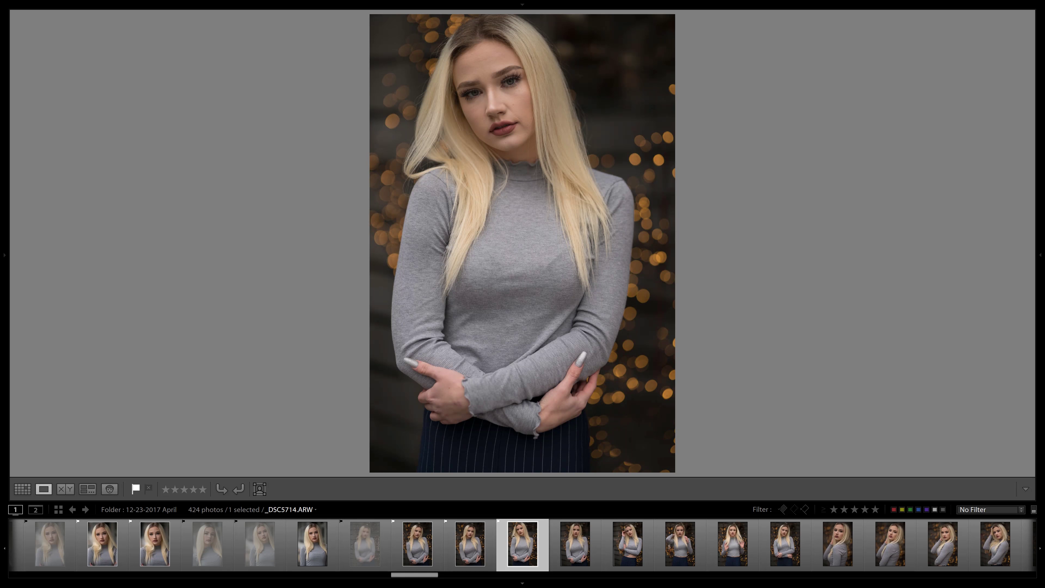
key("Right")
key("x")
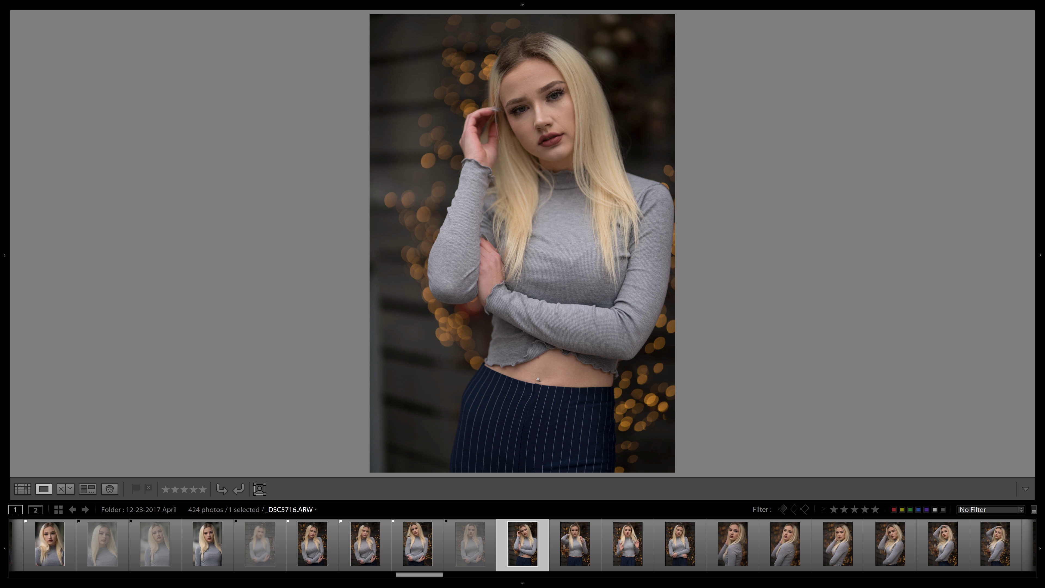
Step: Flag the hand-by-the-face shot _DSC5716 as a pick, and reject _DSC5717
key("x")
key("p")
key("Left")
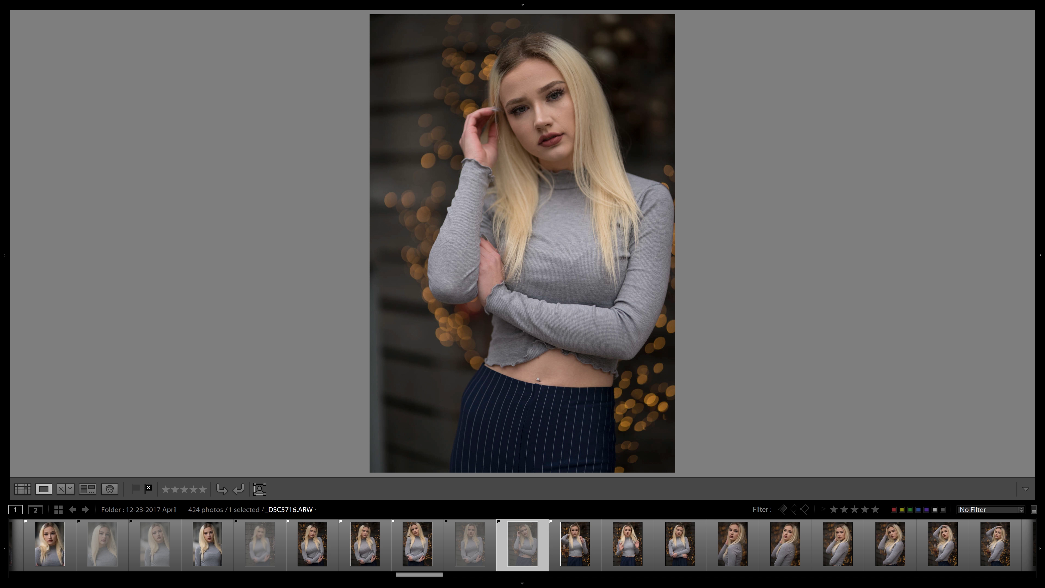
key("p")
key("x")
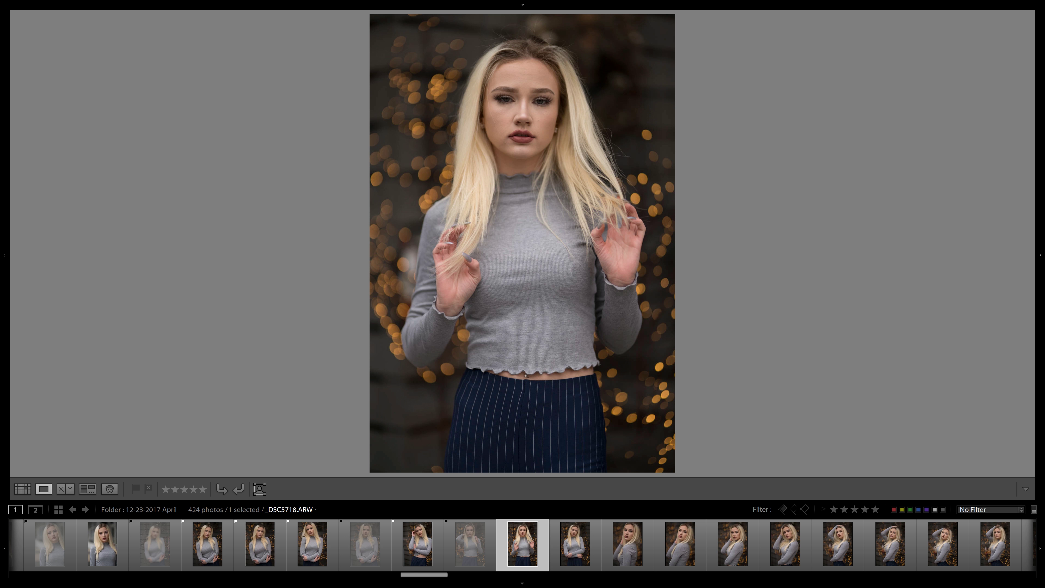
Step: Reject _DSC5718, _DSC5719 and _DSC5721, and flag the over-the-shoulder close-up _DSC5720 as a pick
key("x")
key("x")
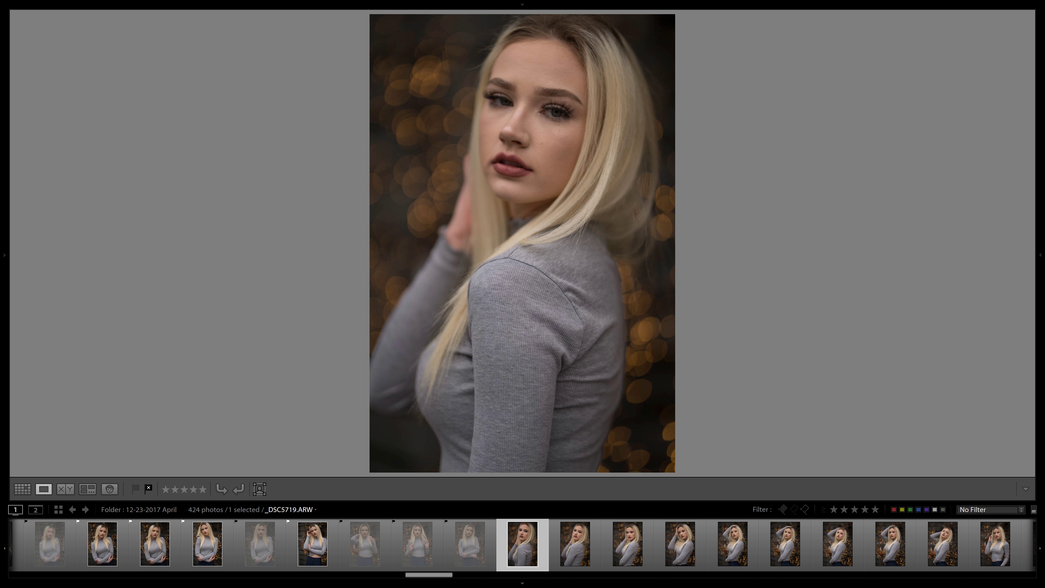
key("p")
key("x")
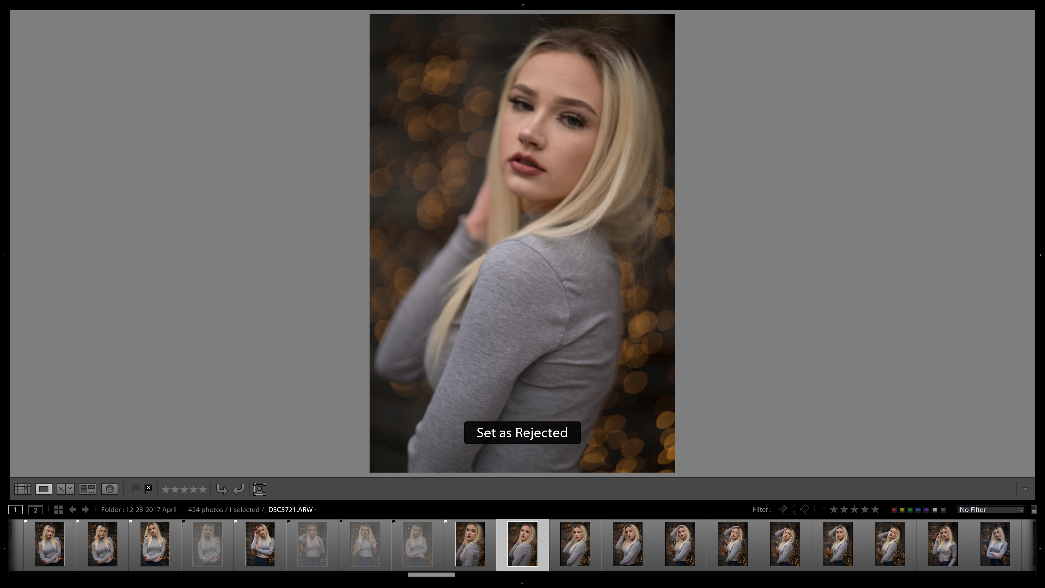
Step: Flag the over-the-shoulder shot _DSC5722 as a pick, and reject _DSC5723 and _DSC5724
key("p")
key("x")
key("x")
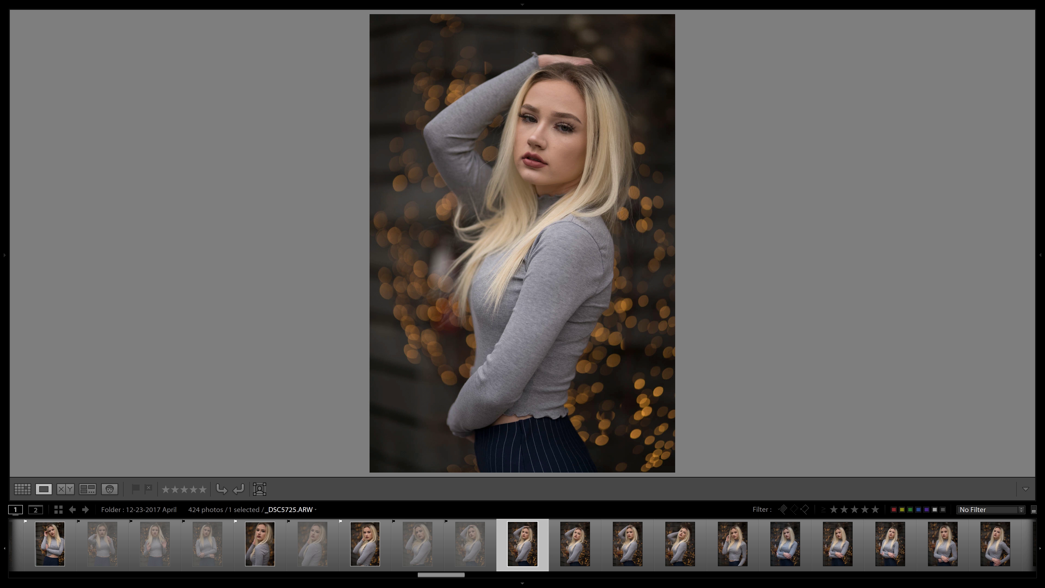
Step: Flag the raised-arm shot _DSC5728 as a pick, and reject _DSC5725 through _DSC5727 and _DSC5729
key("x")
key("x")
key("x")
key("x")
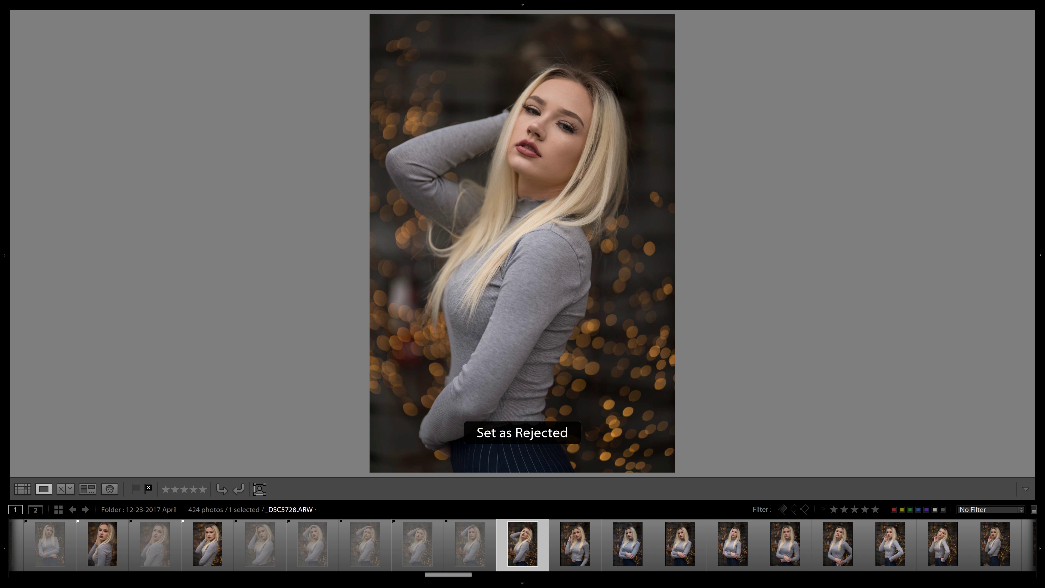
key("x")
key("Left")
key("p")
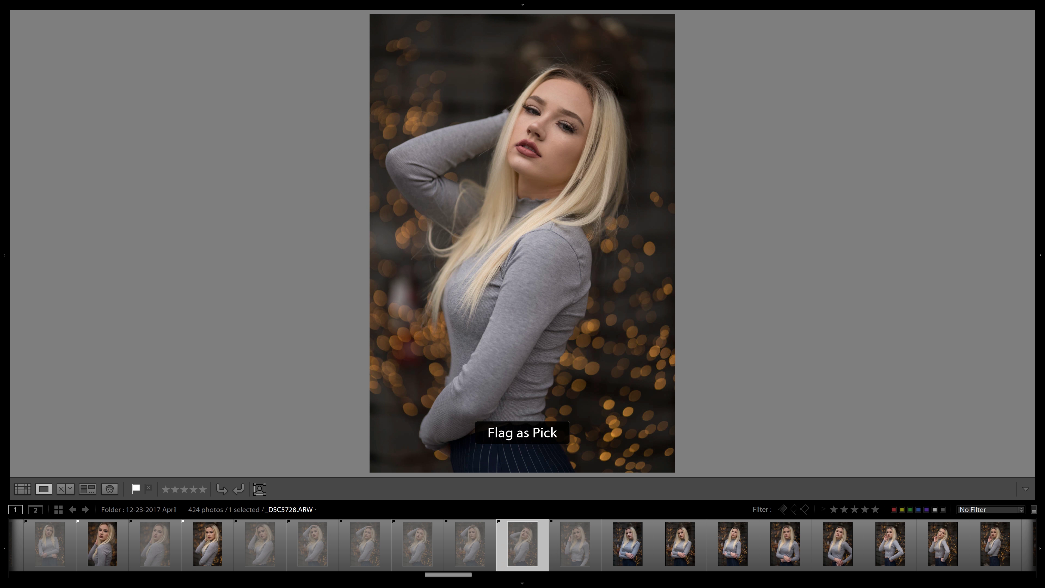
Step: Flag the bluish crossed-arms shot _DSC5730 as a pick, and reject the following frame _DSC5731
key("x")
key("x")
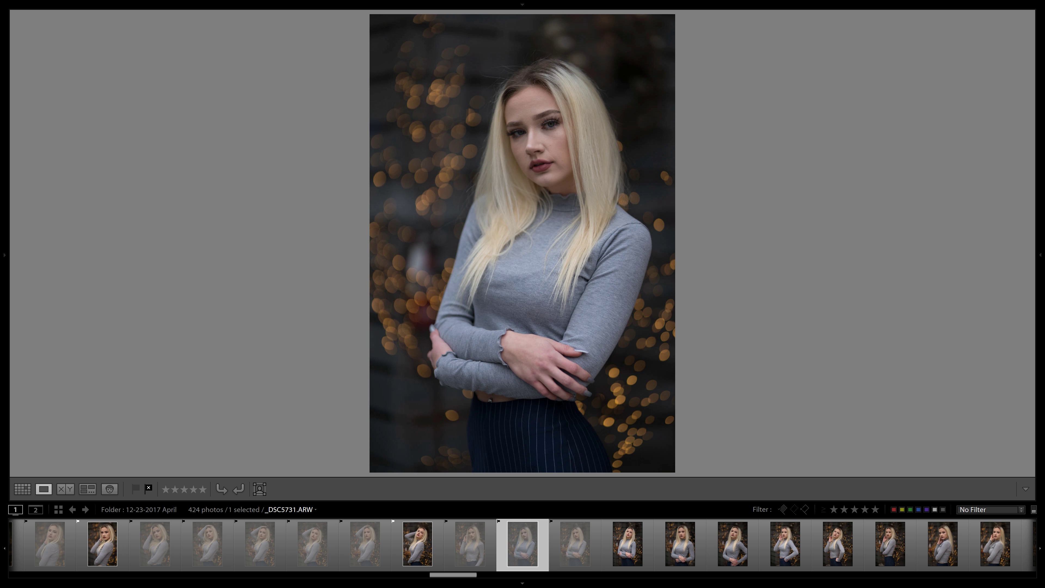
key("x")
key("Left")
key("p")
key("x")
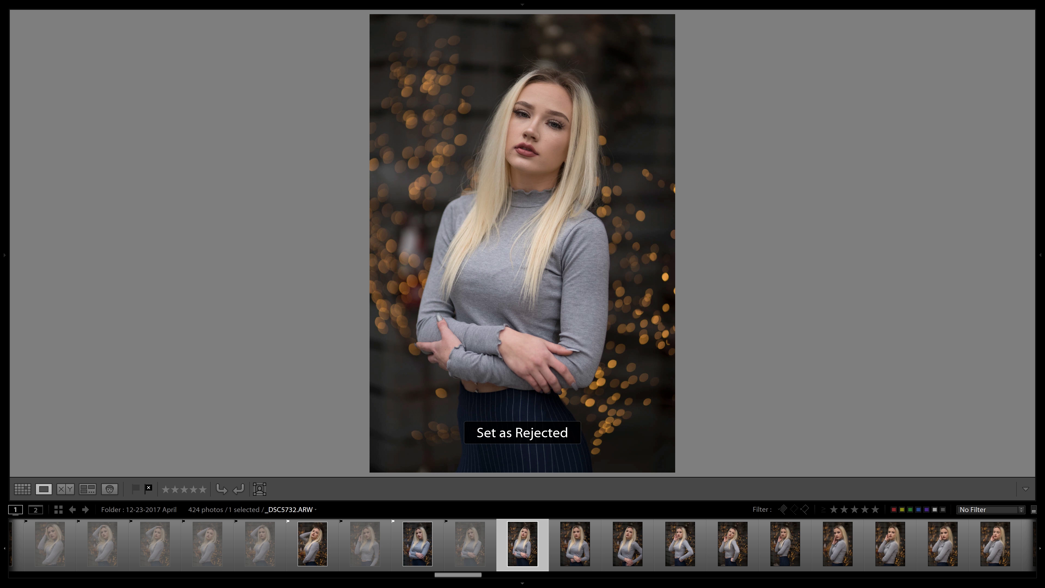
Step: Reject the string-light shots _DSC5732 through _DSC5736
key("x")
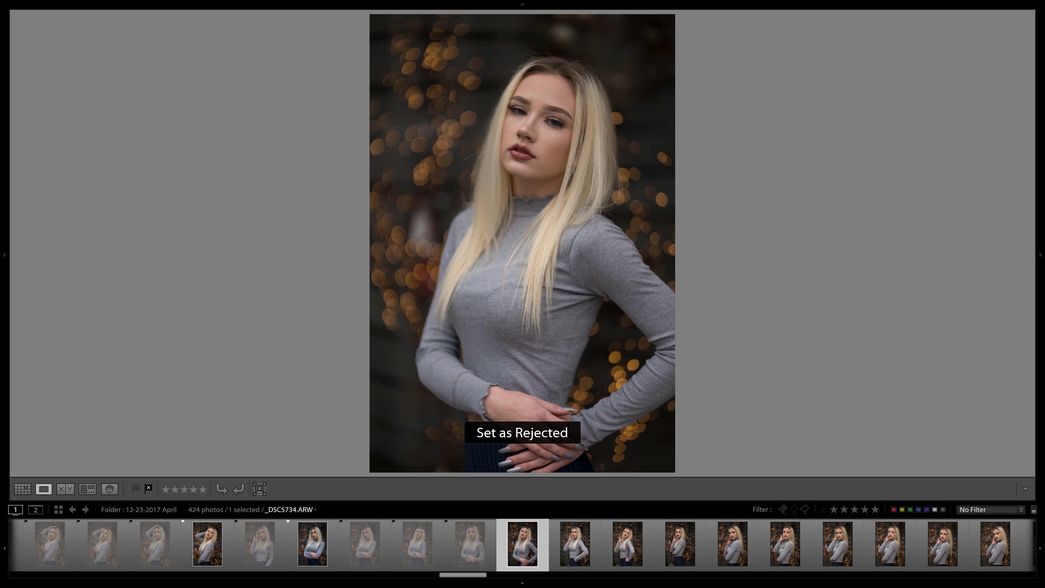
key("x")
key("x")
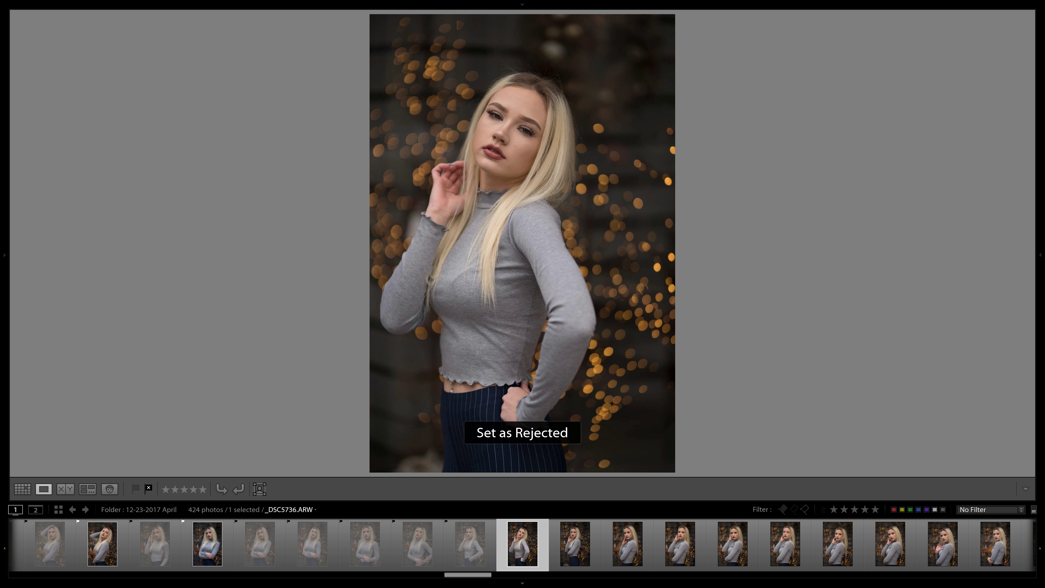
key("x")
Step: Flag the side-turned shots _DSC5737 and _DSC5738 as picks, comparing _DSC5738 with the next frame
key("p")
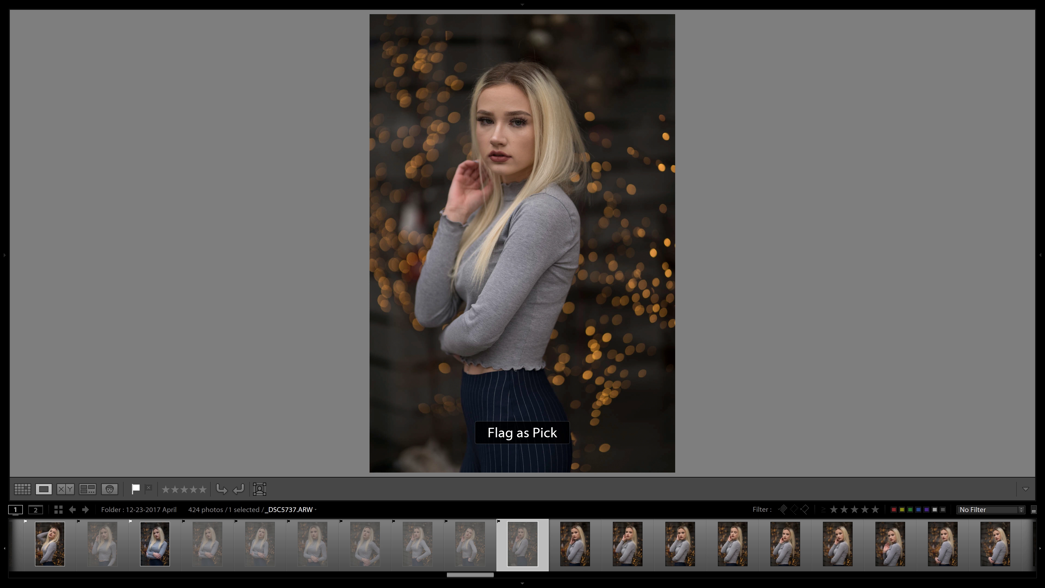
key("x")
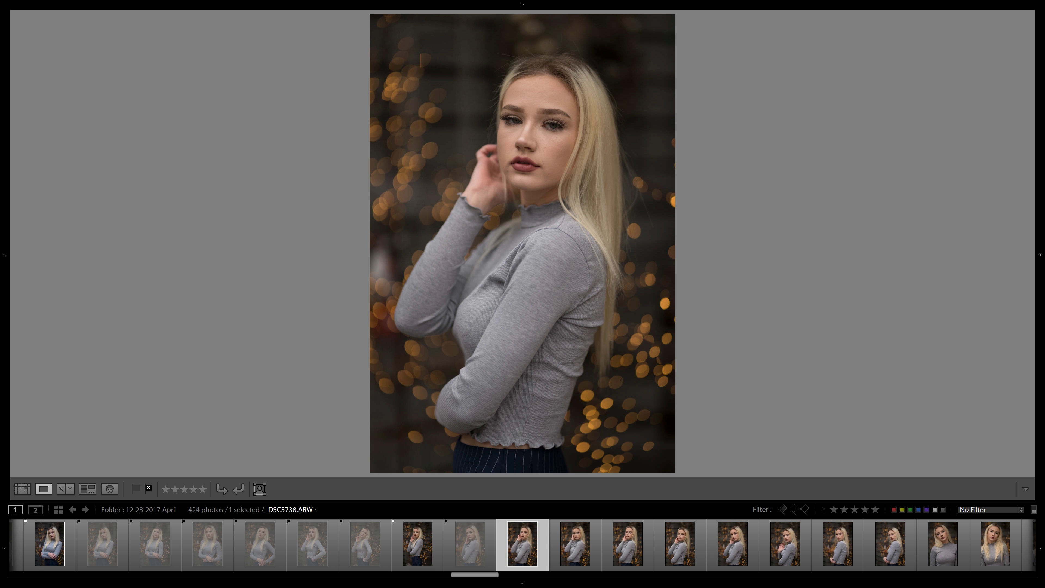
key("Left")
key("Right")
key("Left")
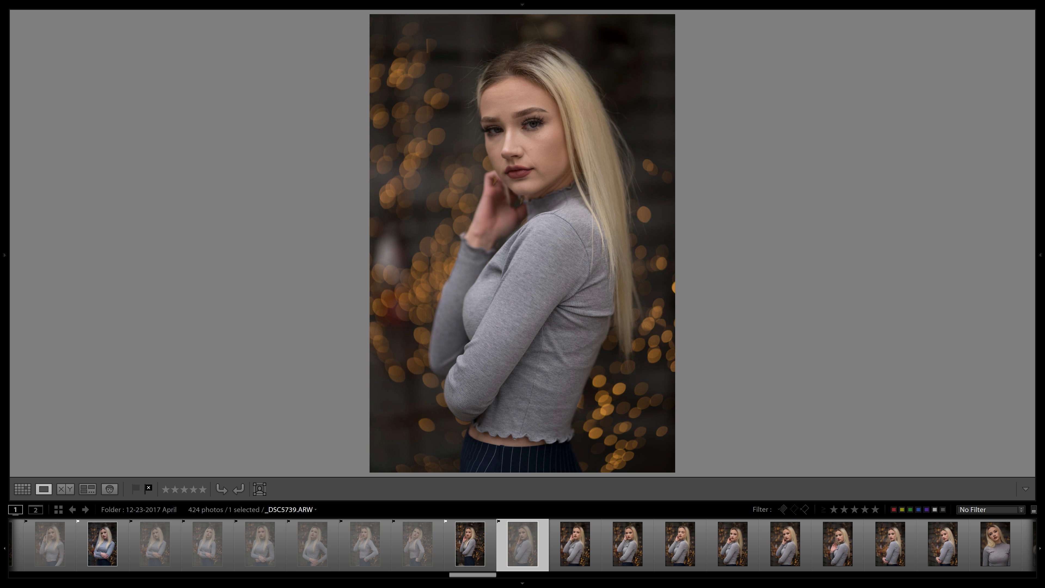
key("p")
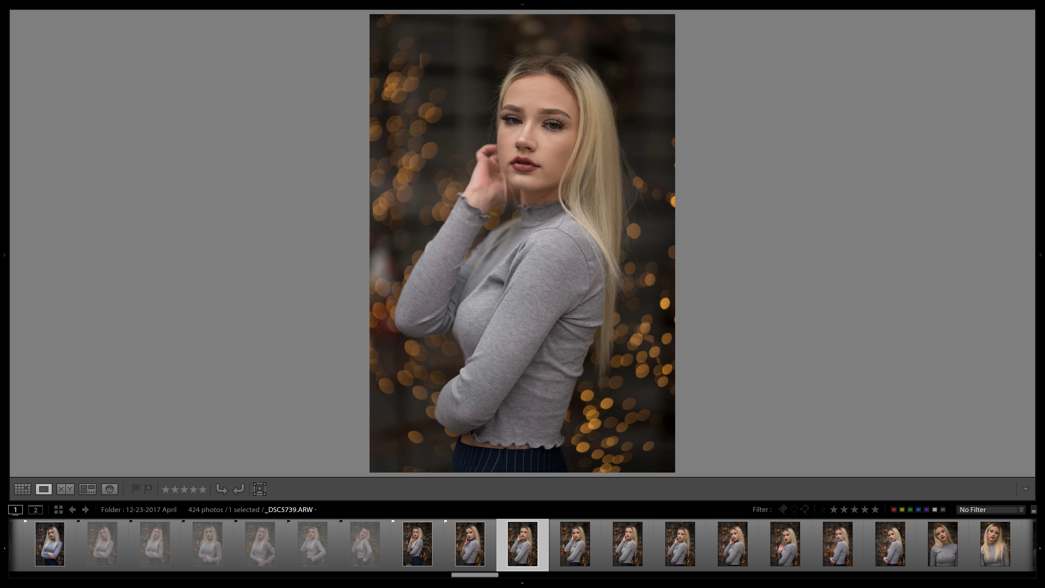
Step: Reject _DSC5739 through _DSC5742, flag the side-turned shot _DSC5743 as a pick, and reject _DSC5744
key("x")
key("x")
key("x")
key("x")
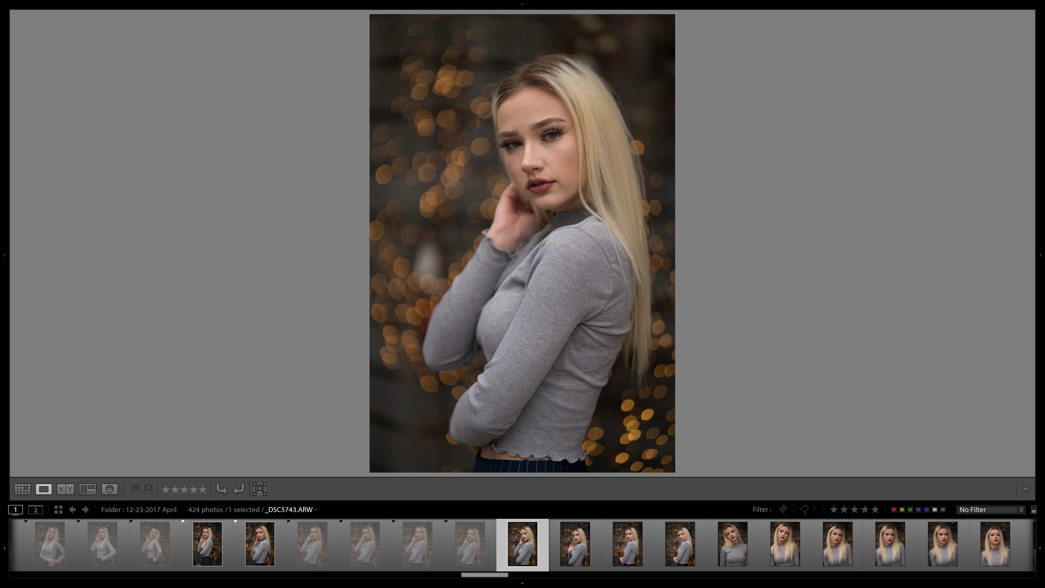
key("p")
key("x")
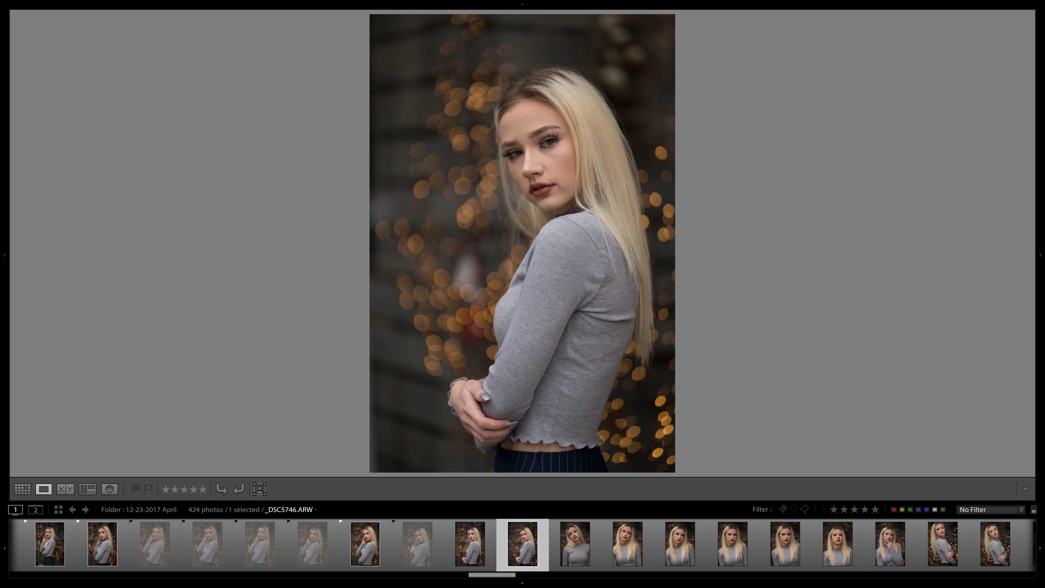
Step: Compare the side-turned shots _DSC5745 and _DSC5746, and reject _DSC5746 through _DSC5749
key("x")
key("Left")
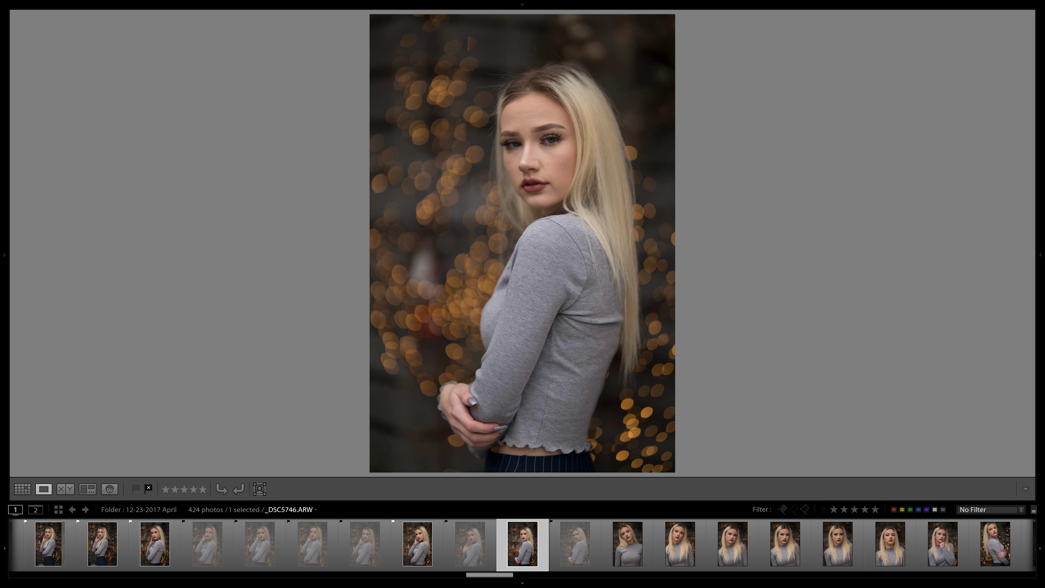
key("x")
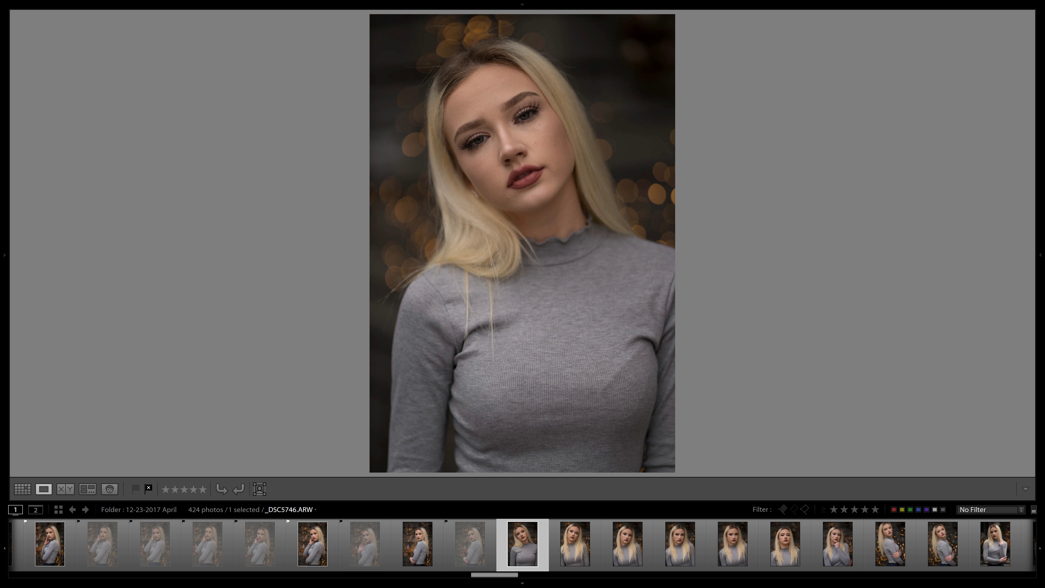
key("x")
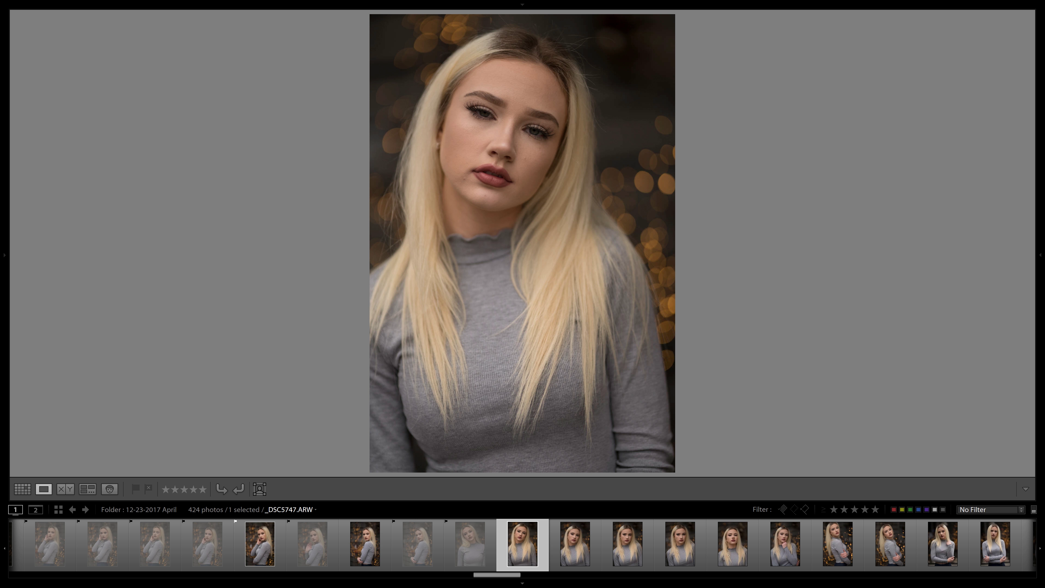
key("x")
key("x")
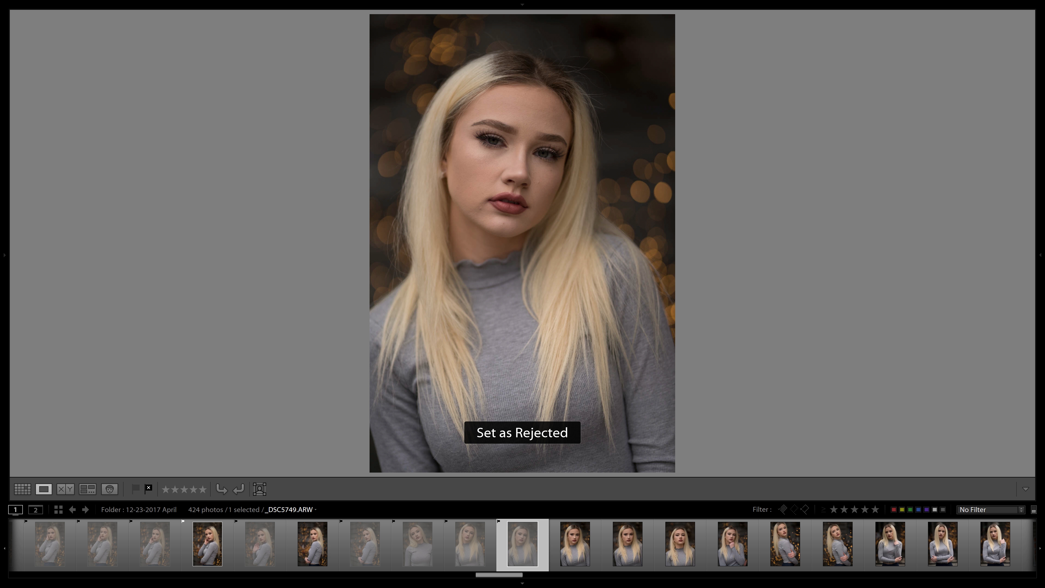
key("x")
Step: Flag the close-up _DSC5750 as a pick, and reject _DSC5751 through _DSC5753 plus the frame that follows
key("p")
key("x")
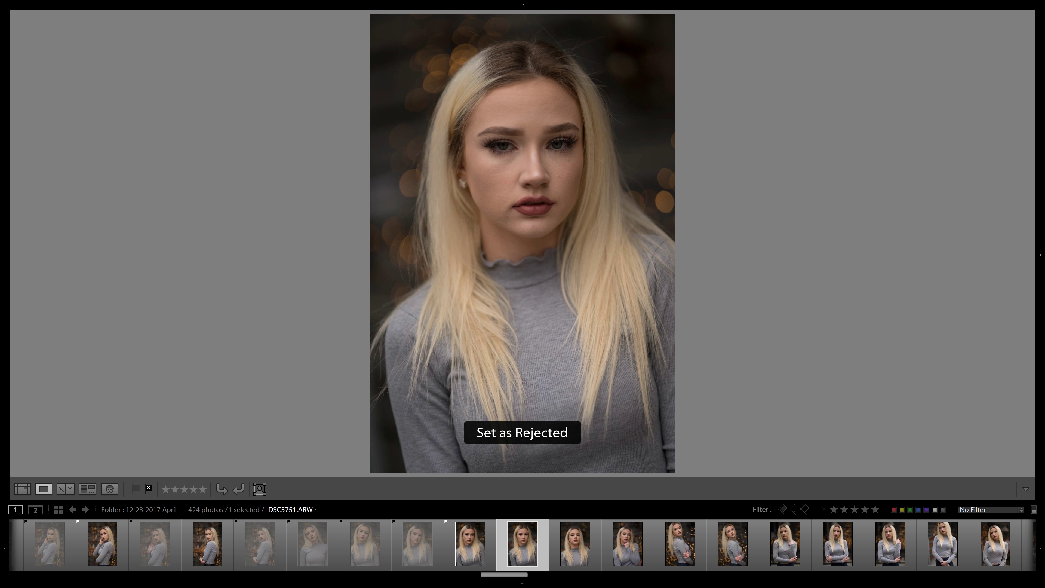
key("x")
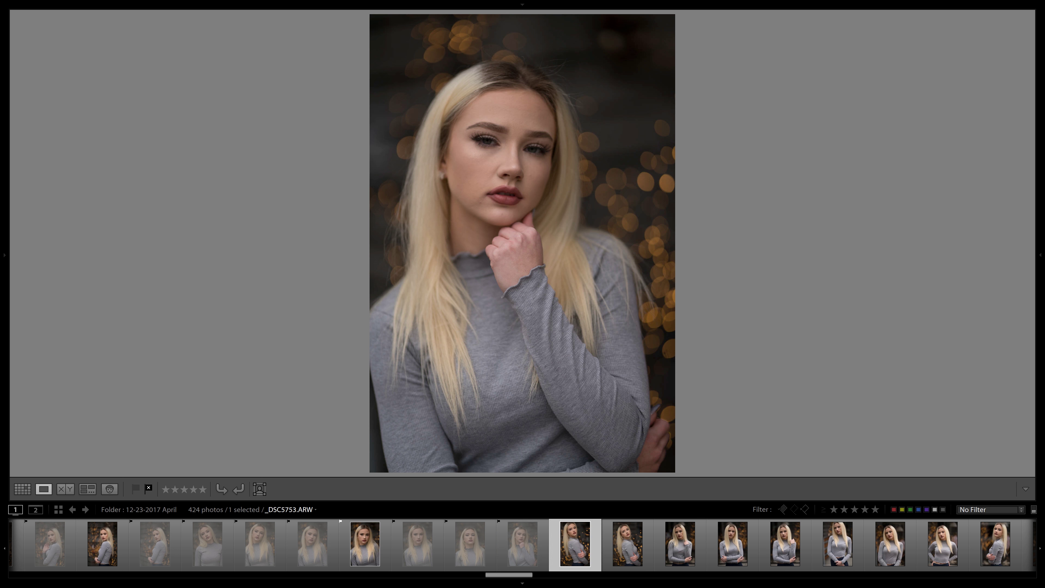
key("x")
key("x")
Step: Flag the side-turned shot just before _DSC5759 as a pick, and reject the front-facing shots _DSC5759 through _DSC5764
key("p")
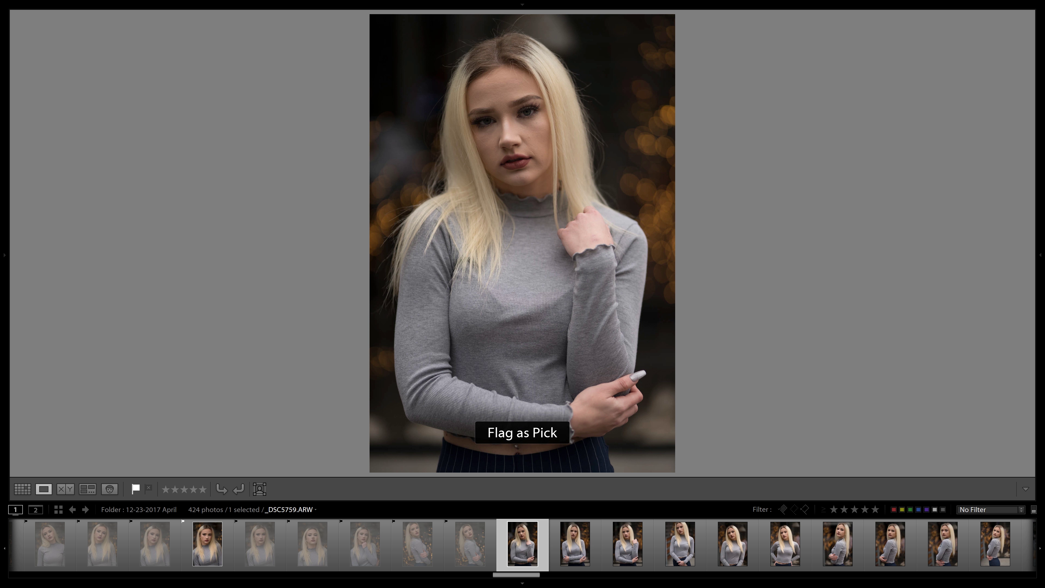
key("Left")
key("p")
key("x")
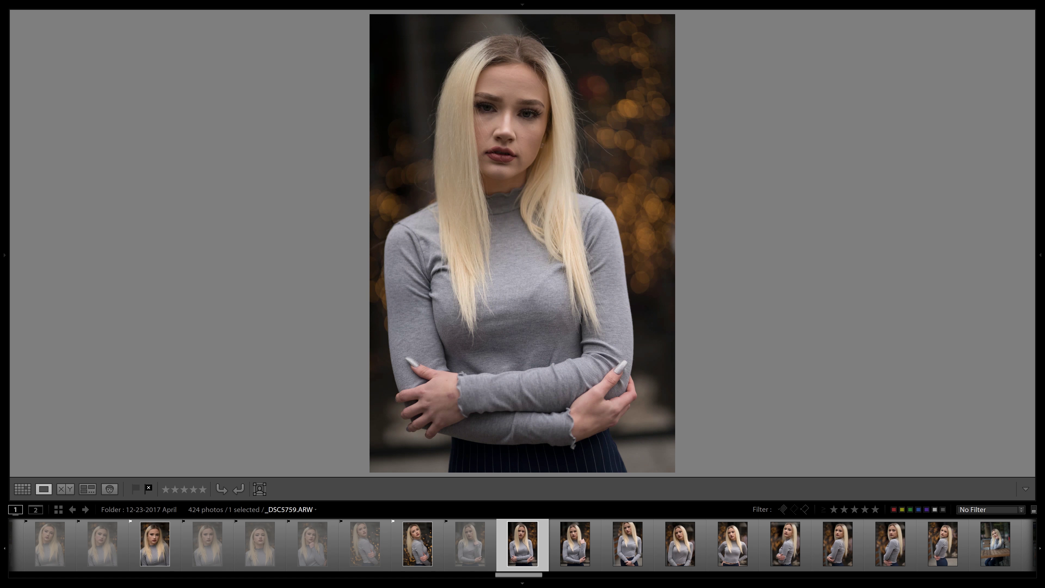
key("x")
key("x")
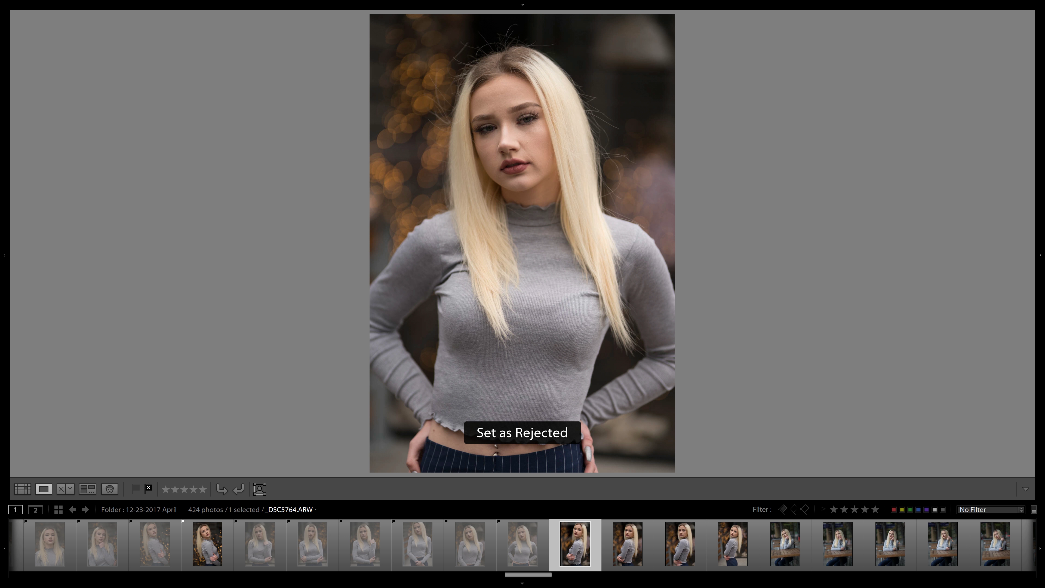
Step: Flag the side-turned shots _DSC5765, _DSC5766 and _DSC5768 as picks, and reject _DSC5767 and _DSC5769
key("x")
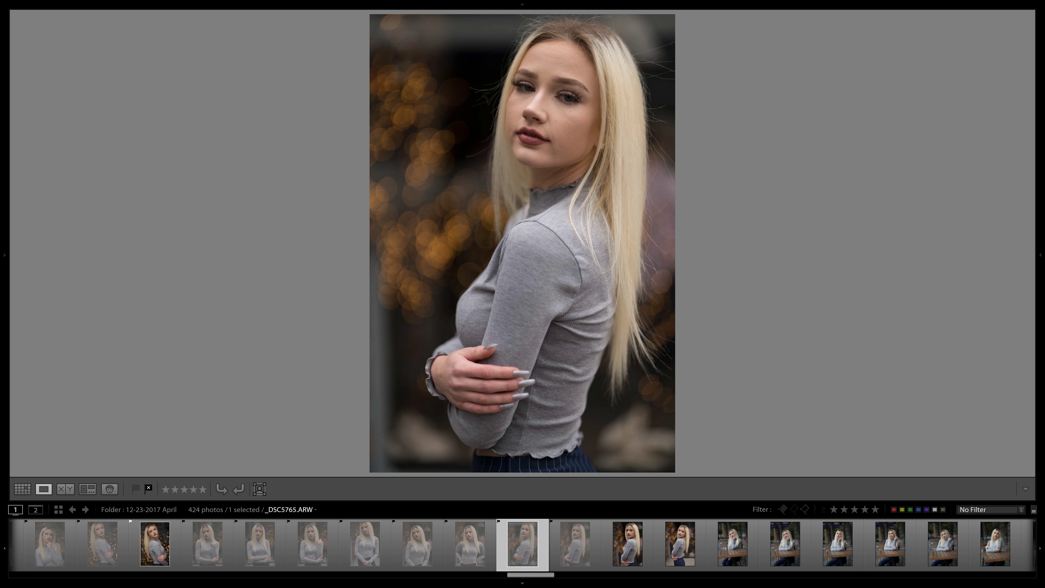
key("Right")
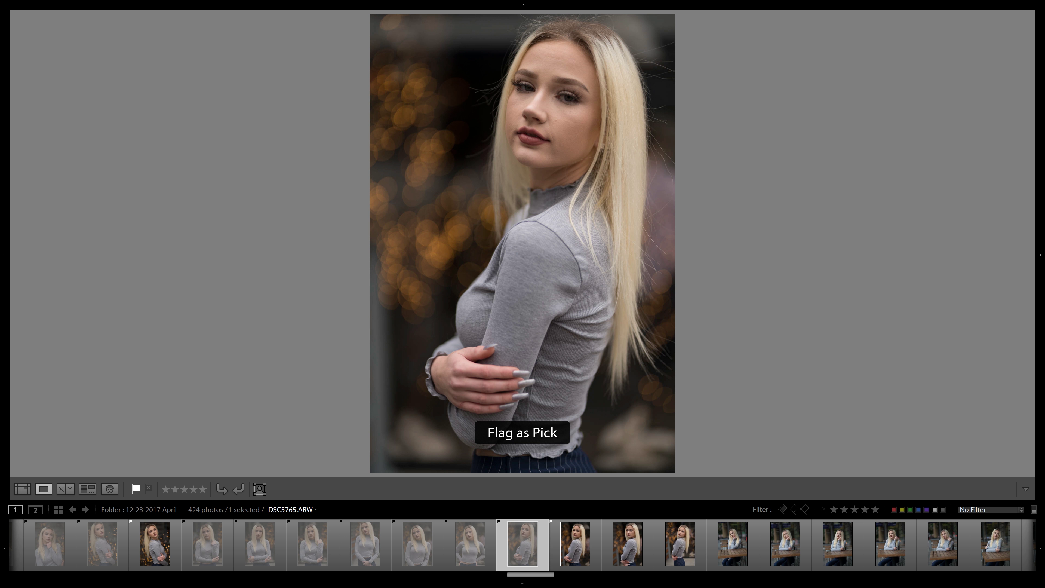
key("x")
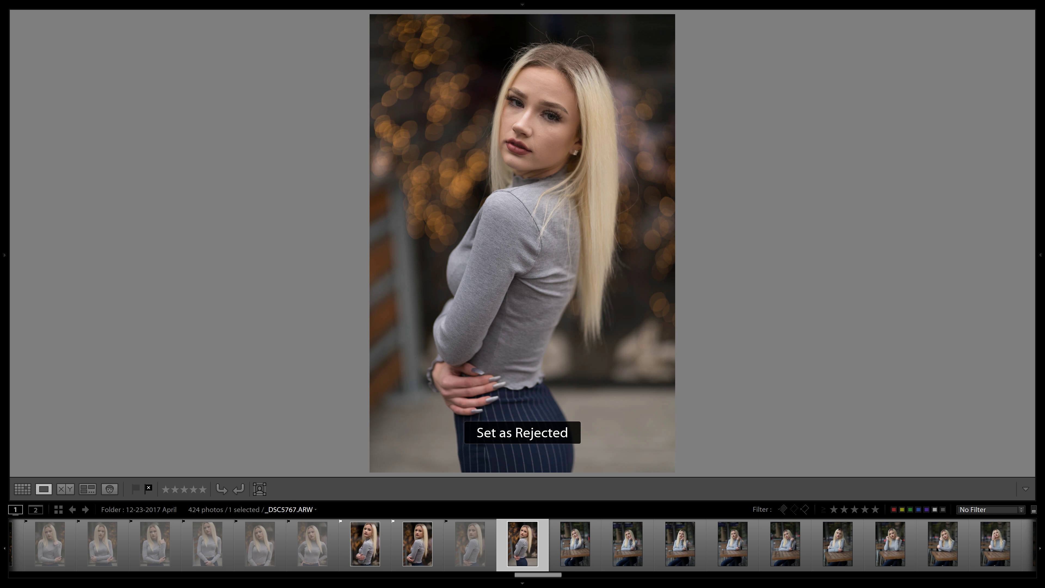
key("p")
key("x")
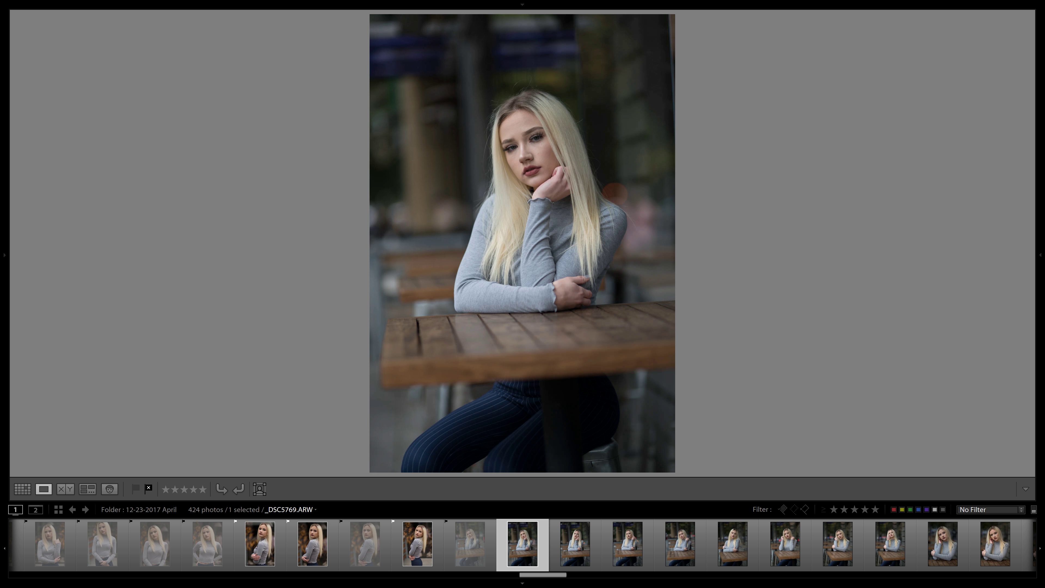
Step: Flag the wooden-table shot _DSC5770 as a pick, and reject _DSC5771 through _DSC5778
key("x")
key("x")
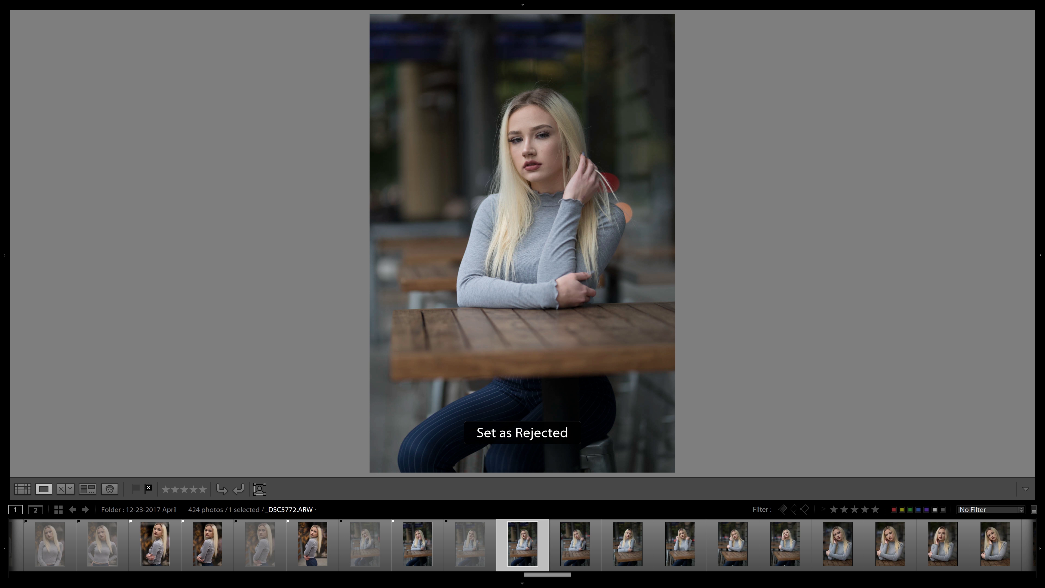
key("x")
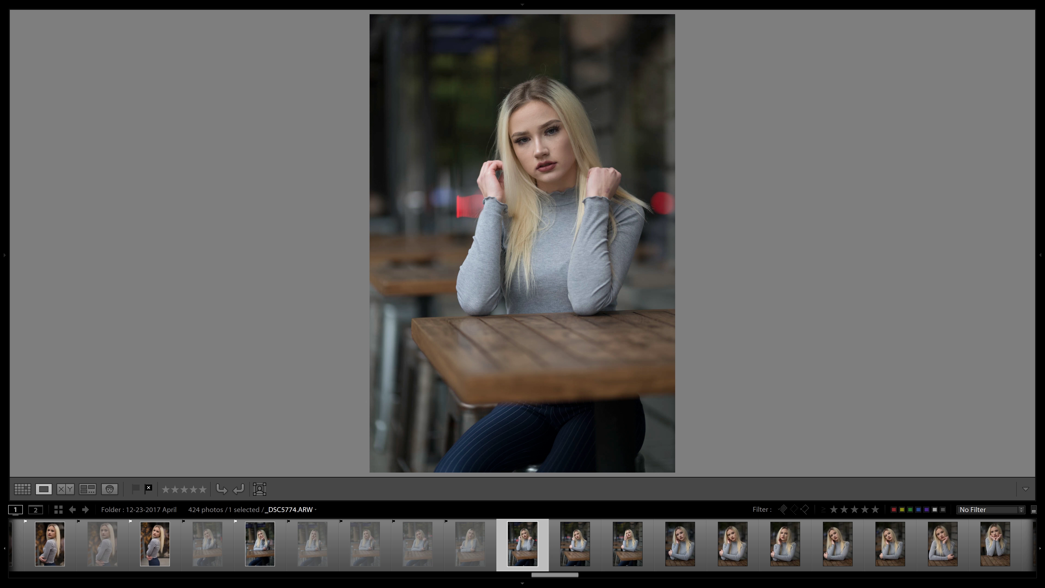
key("x")
key("x")
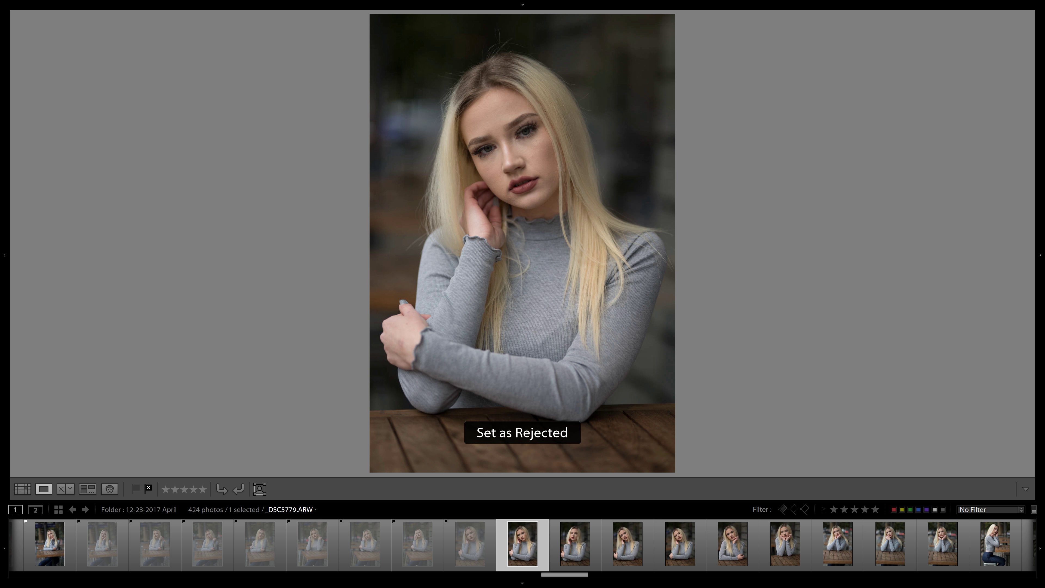
Step: Flag the closer table shots _DSC5779 and _DSC5783 as picks, and reject _DSC5780 through _DSC5782 and _DSC5784 through _DSC5787
key("x")
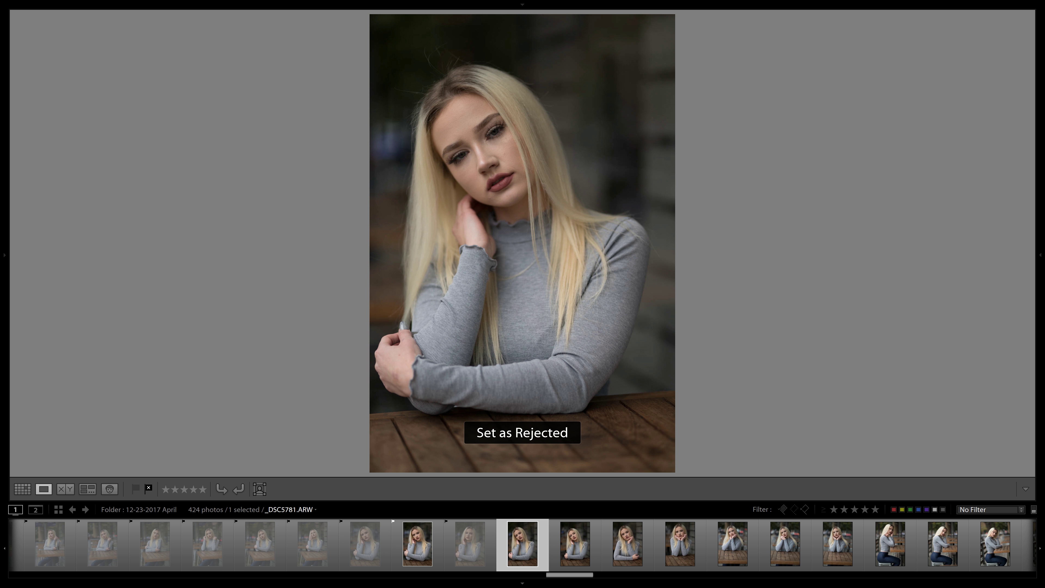
key("x")
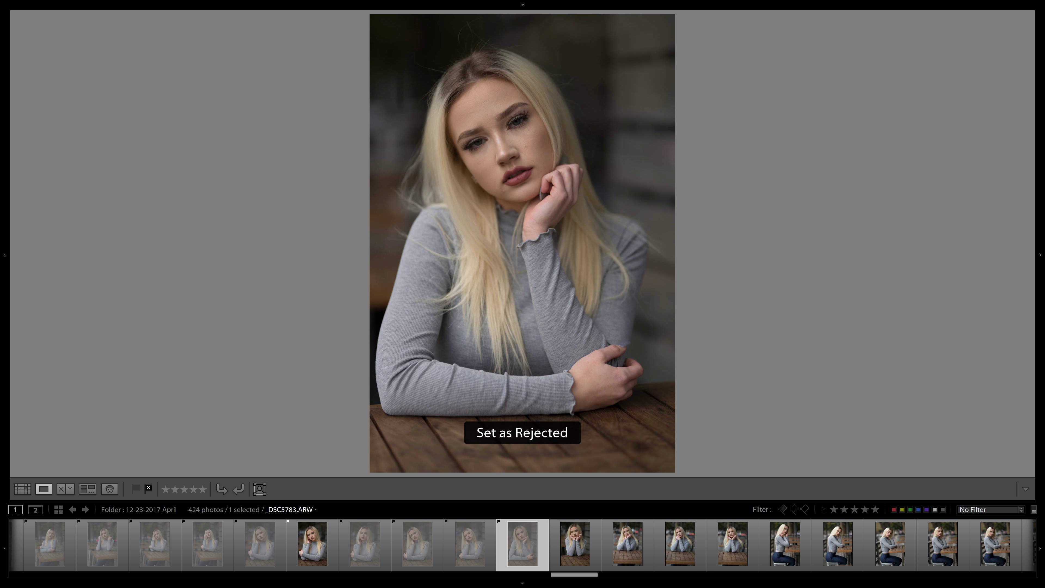
key("x")
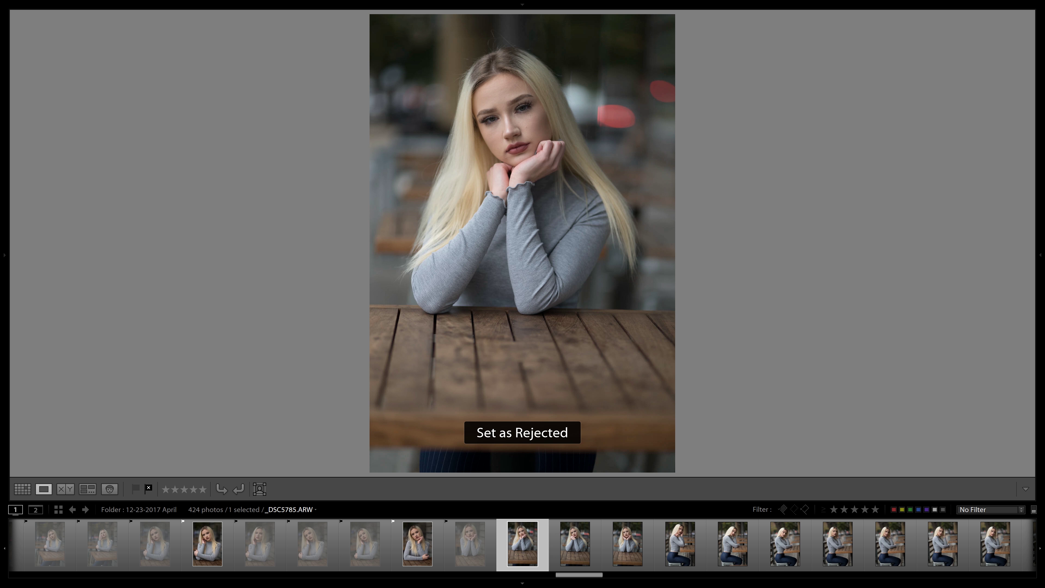
key("x")
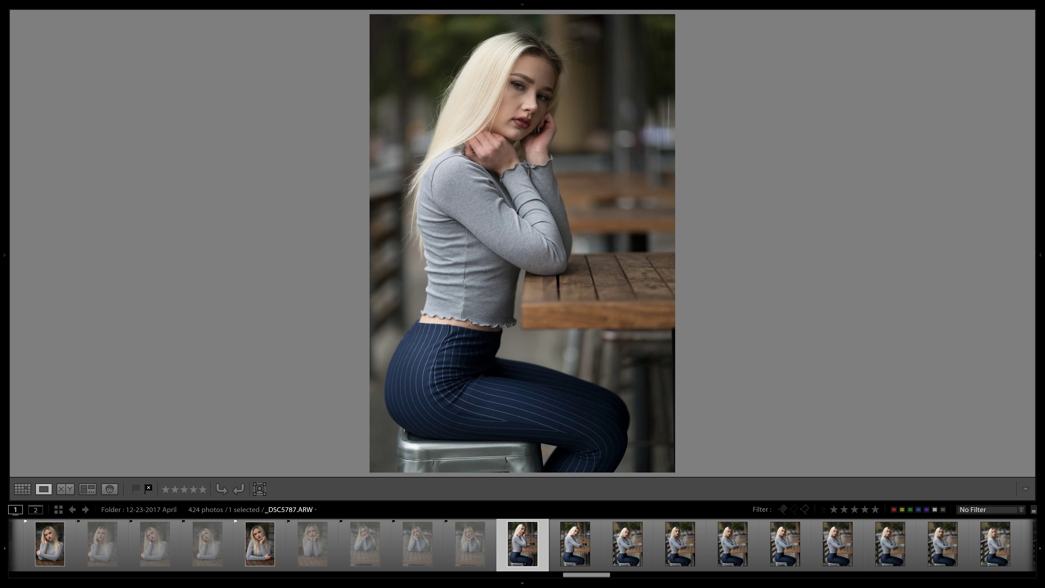
Step: Flag the seated stool shot _DSC5788 as a pick, and reject _DSC5789 and _DSC5790
key("x")
key("x")
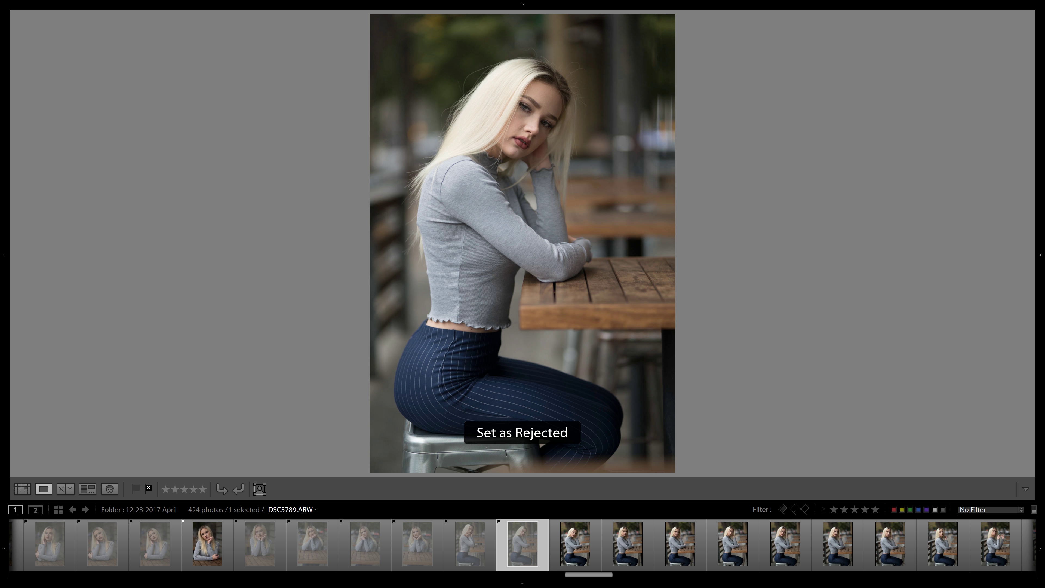
key("Left")
key("p")
key("Right")
key("x")
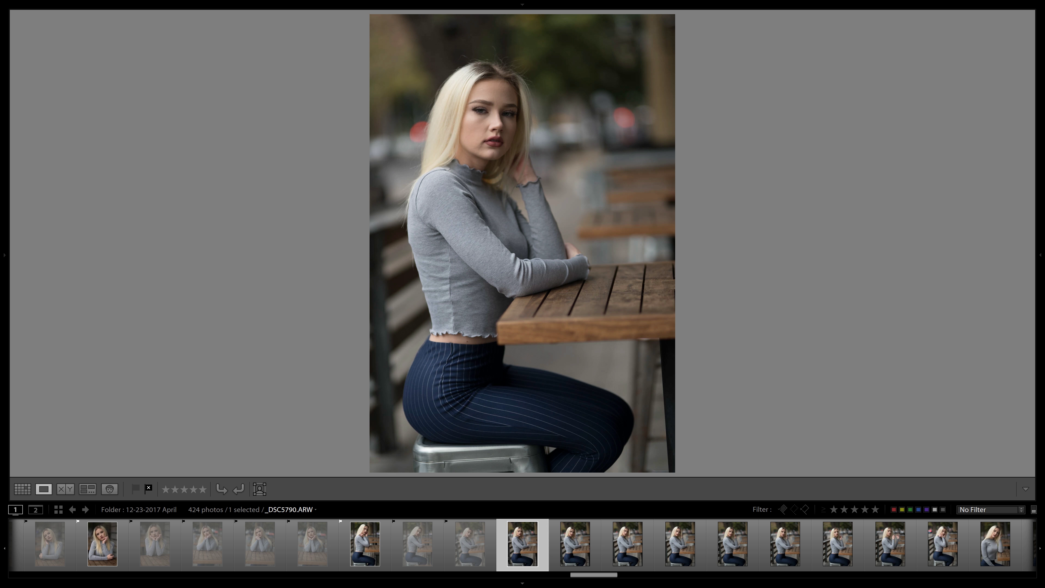
Step: Reject the seated stool shots _DSC5791 through _DSC5797
key("x")
key("x")
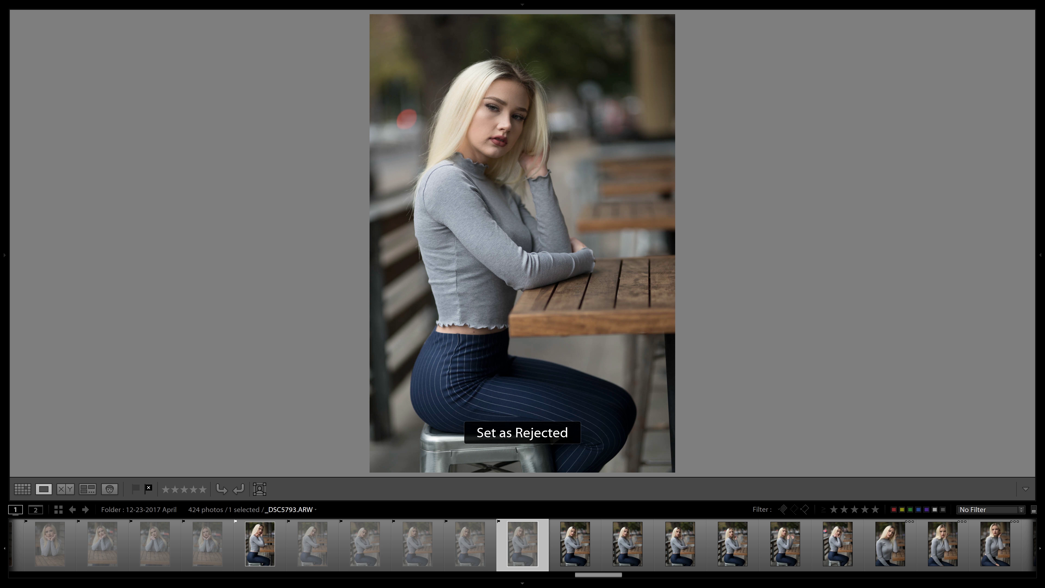
key("x")
key("Right")
key("x")
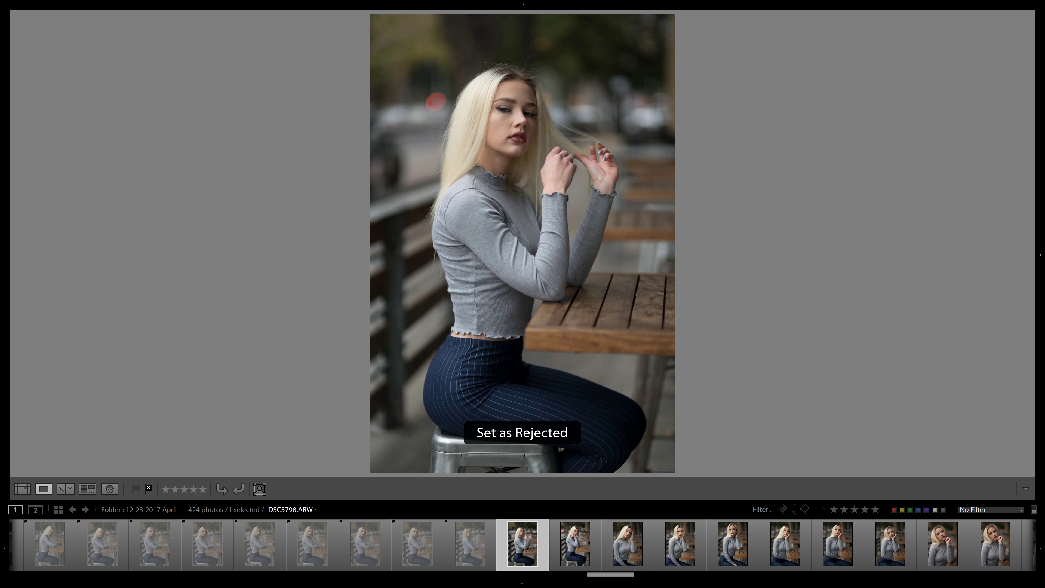
Step: Compare _DSC5795 with _DSC5796, change _DSC5795 to a pick, and reject _DSC5796 through _DSC5798
key("Left")
key("Left")
key("p")
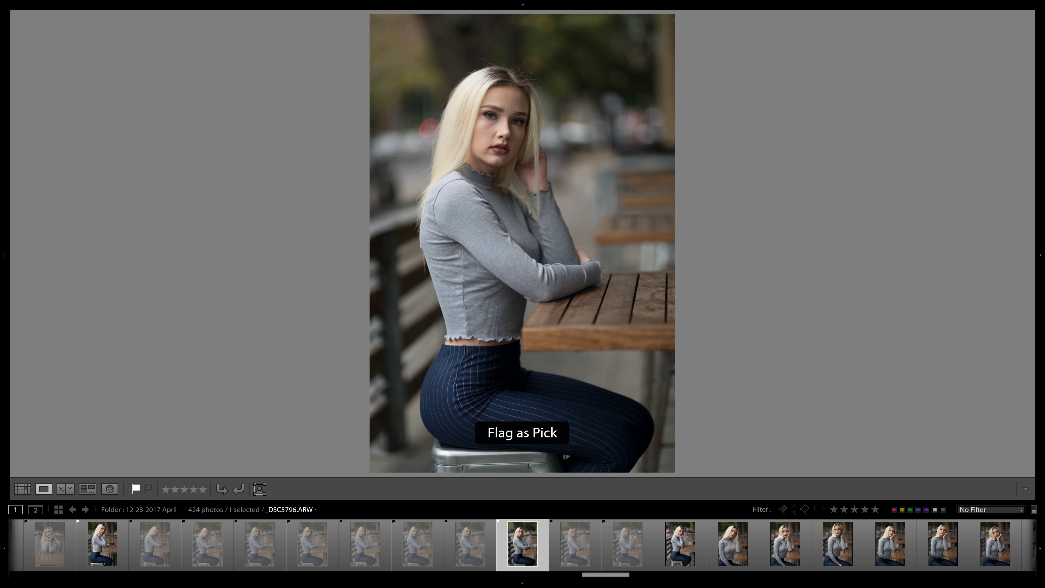
key("Left")
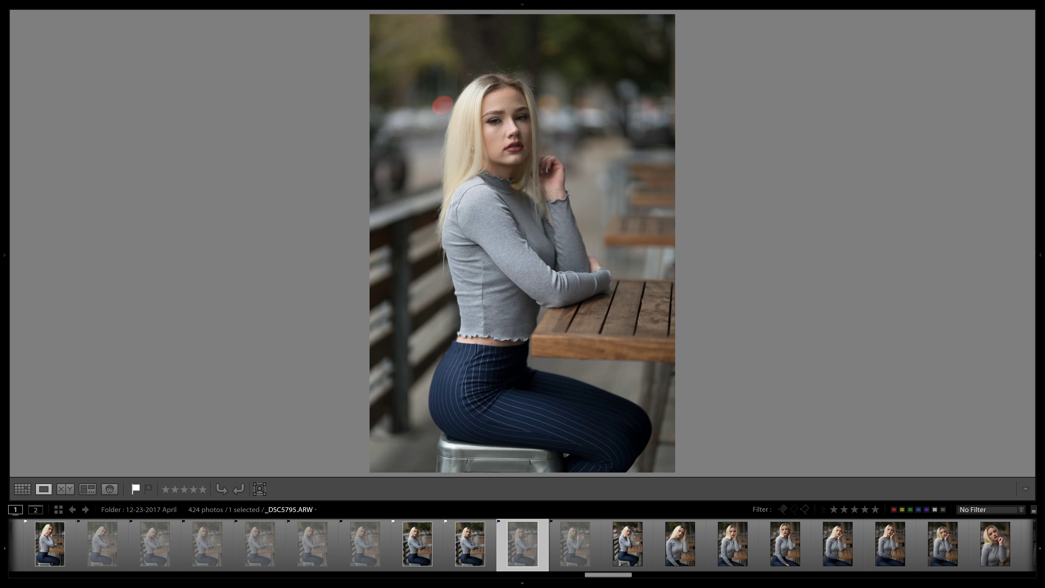
key("Right")
key("Right")
key("x")
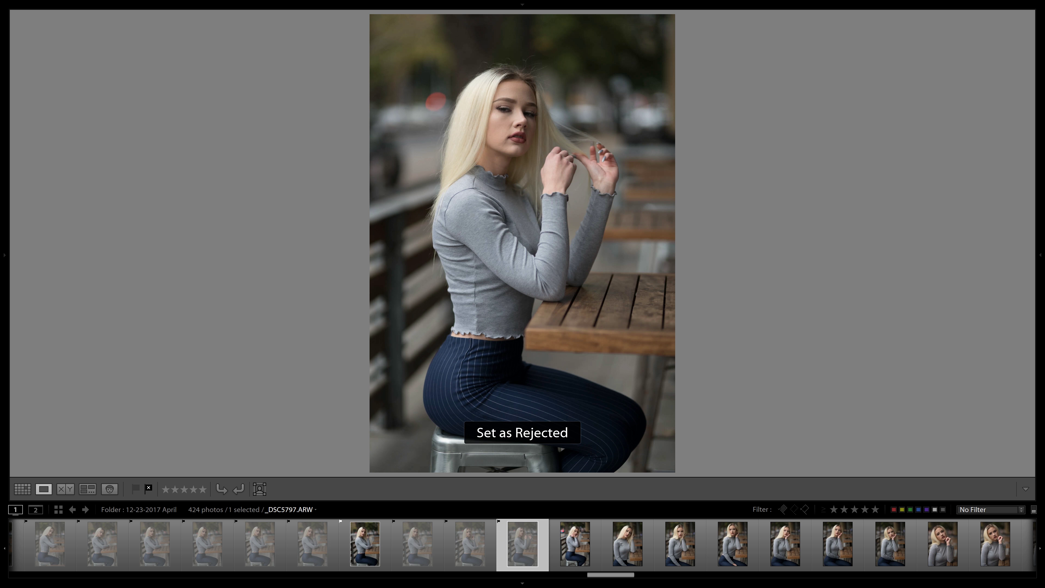
Step: Reject the stool shot _DSC5799 and the closer frame _DSC5800
key("Right")
key("x")
key("p")
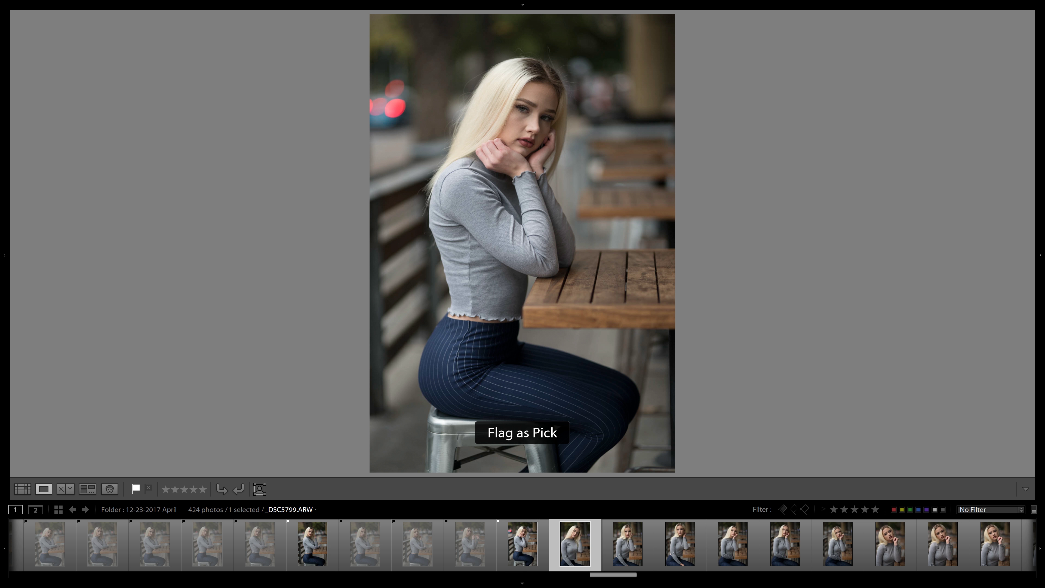
key("Right")
key("x")
key("Right")
key("x")
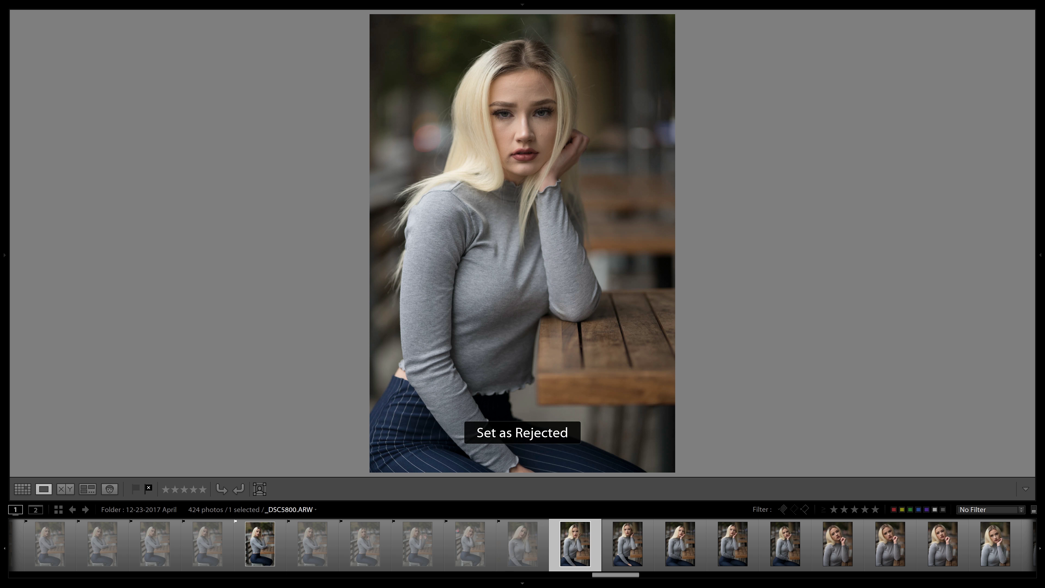
Step: Flag the closer seated shot _DSC5801 as a pick, and reject _DSC5802
key("p")
key("Right")
key("x")
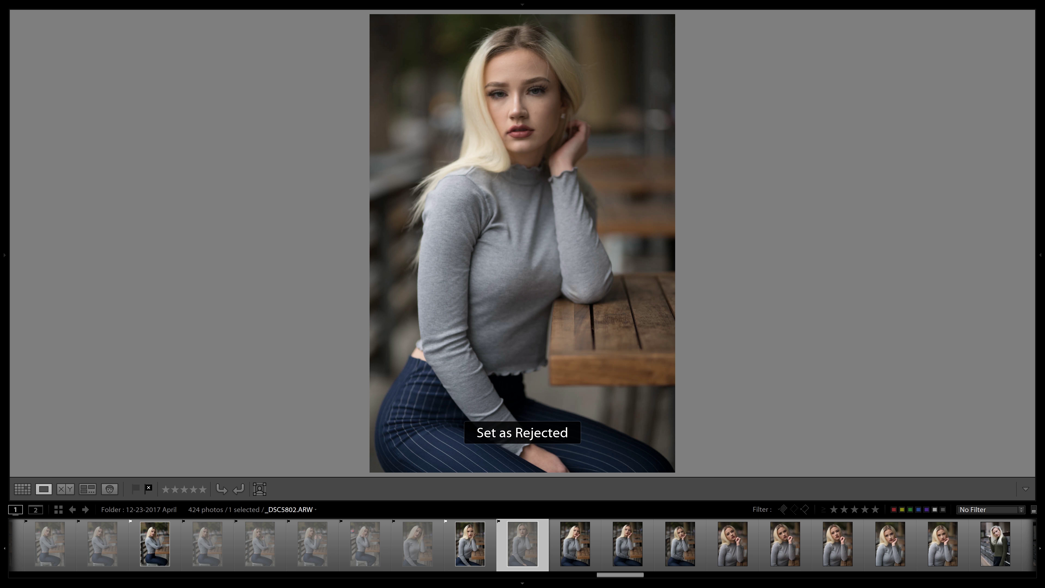
Step: Look through the seated table shots _DSC5803 to _DSC5807, comparing expressions and hand poses
key("Right")
key("Right")
key("x")
key("Right")
key("Right")
key("Left")
key("Right")
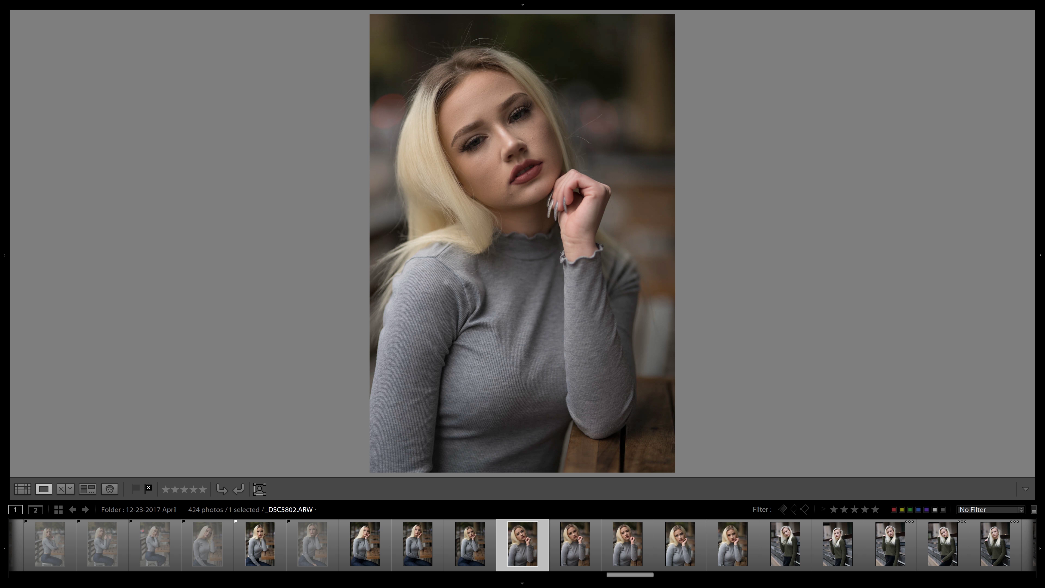
key("Right")
Step: Flag the seated shots _DSC5805 and _DSC5807 as picks, and reject _DSC5803, _DSC5804, _DSC5806 and _DSC5808
key("x")
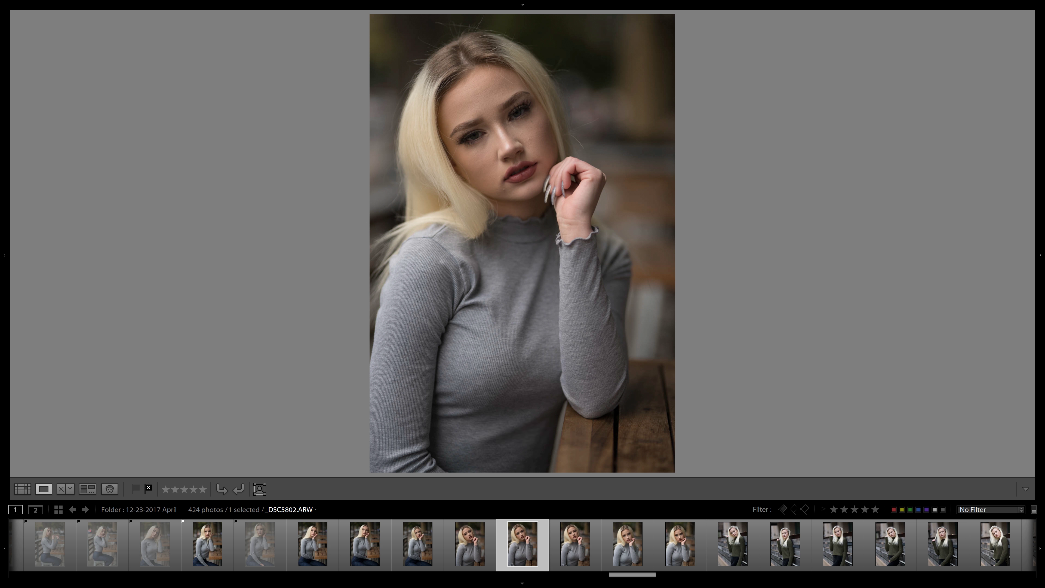
key("Right")
key("x")
key("Right")
key("p")
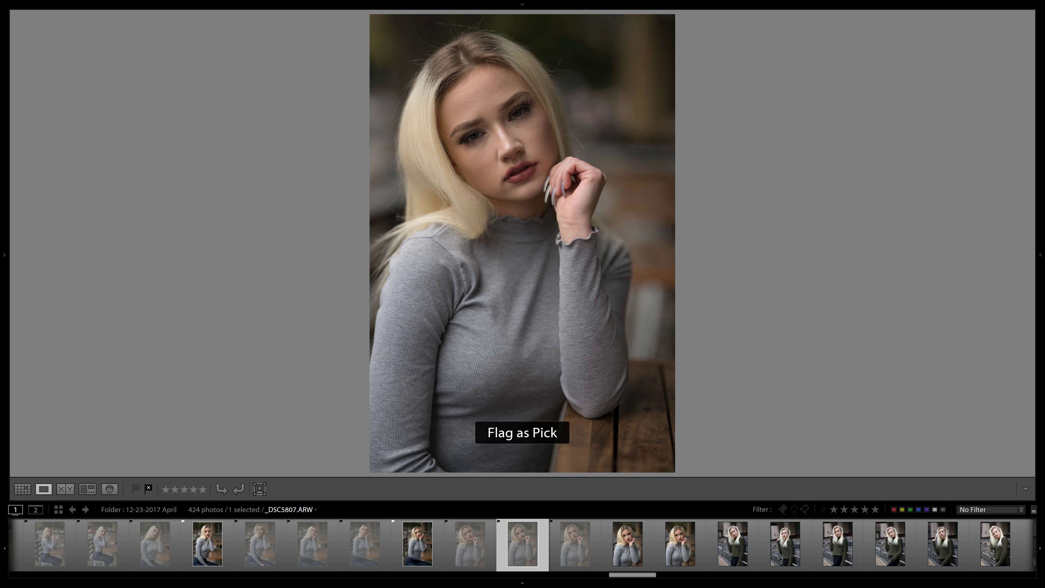
Step: Flag the grey-sweater table shots _DSC5809 and _DSC5810 as picks
key("Right")
key("Right")
key("p")
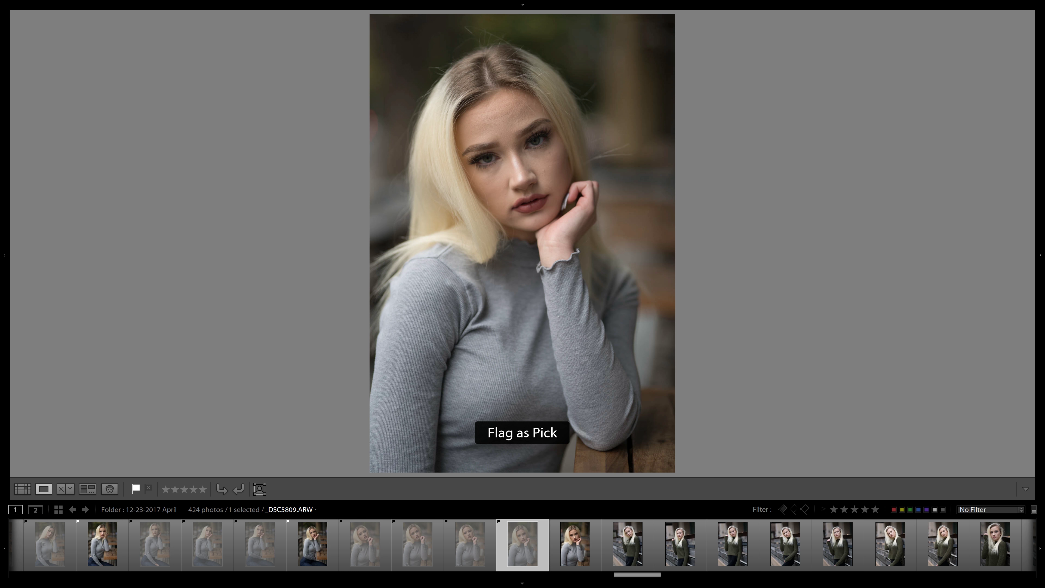
key("Right")
key("Right")
key("Left")
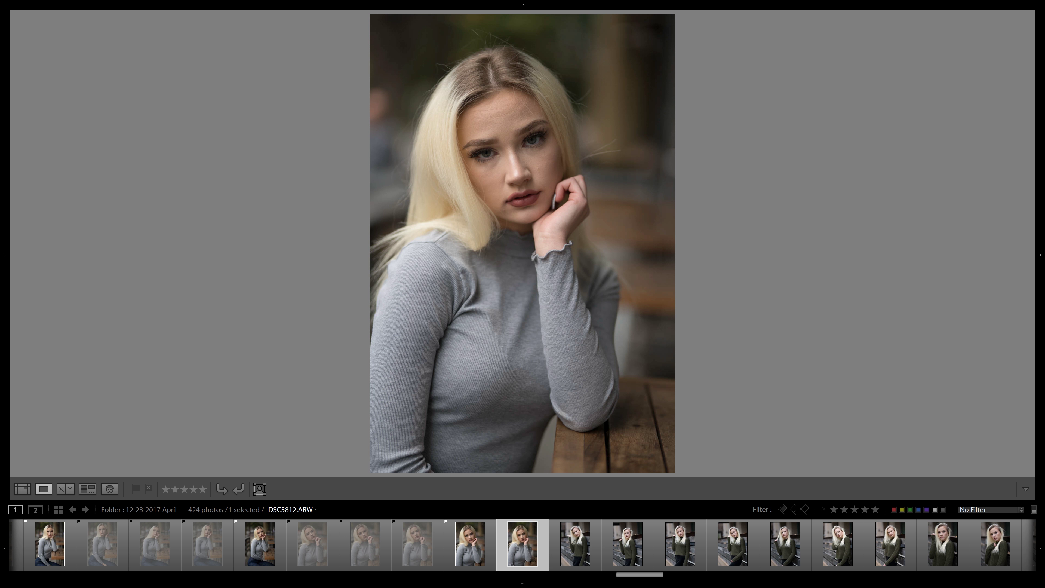
key("Right")
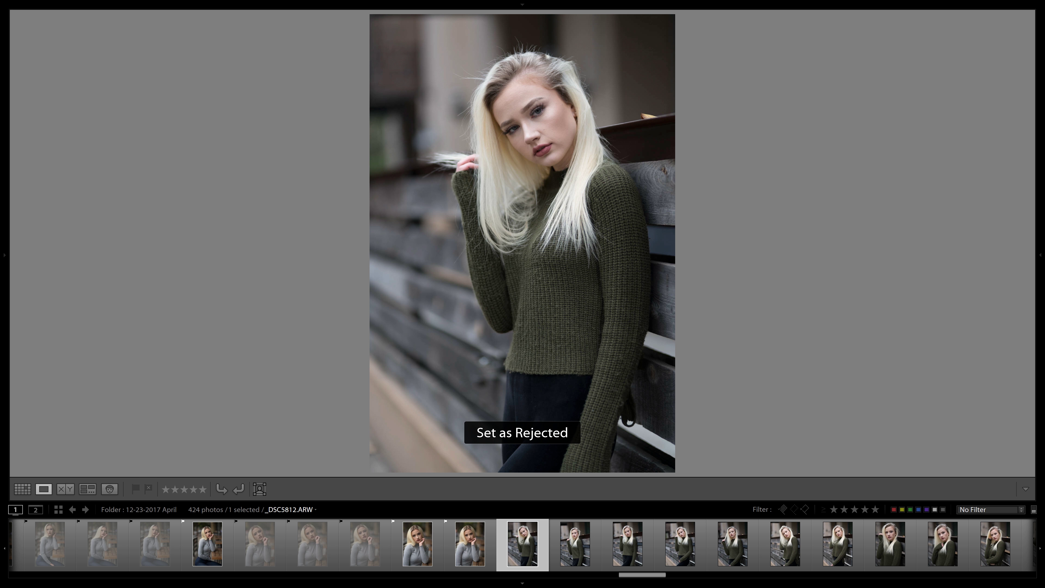
Step: Reject the first two green-sweater fence shots, _DSC5811 and _DSC5812
key("Right")
key("x")
key("Left")
key("Right")
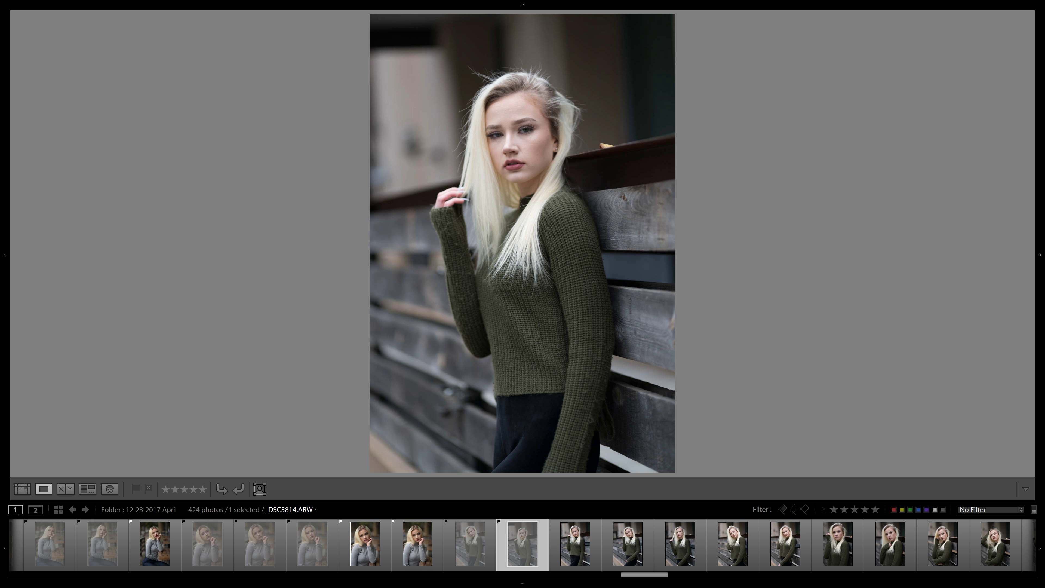
key("Left")
key("Right")
Step: Flag the green-sweater shot _DSC5813 as a pick and reject _DSC5814
key("Right")
key("x")
key("p")
key("Right")
key("x")
Step: Flag the fence shot _DSC5815 as a pick, and reject _DSC5816 and _DSC5817
key("Right")
key("x")
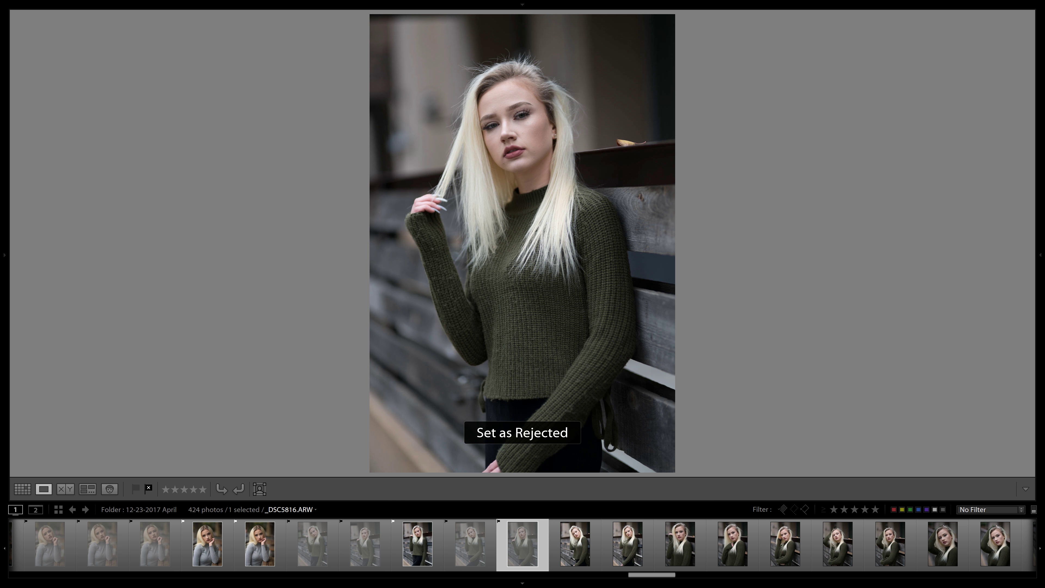
key("Left")
key("Right")
key("Right")
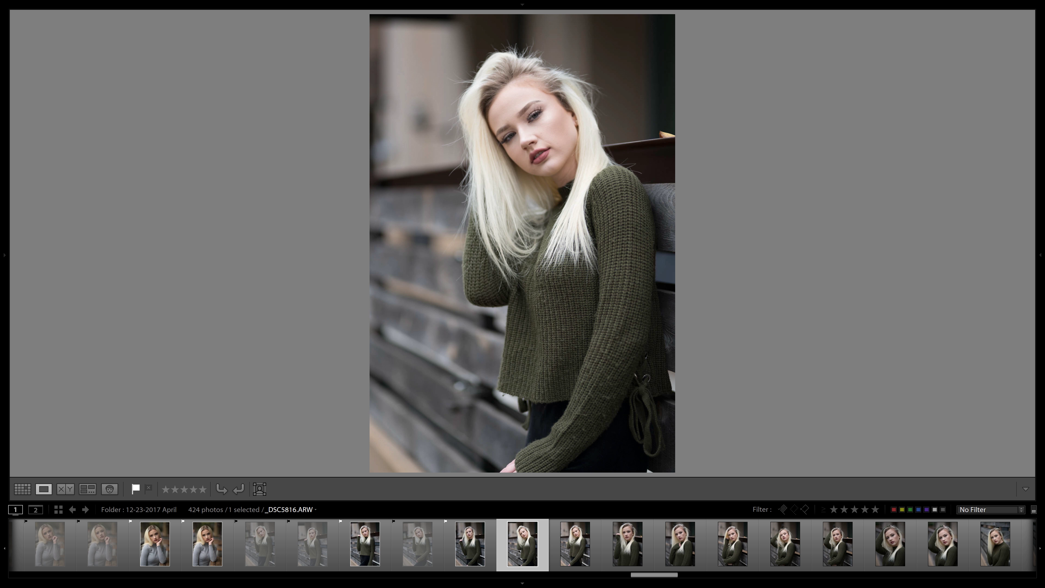
key("x")
key("Right")
key("x")
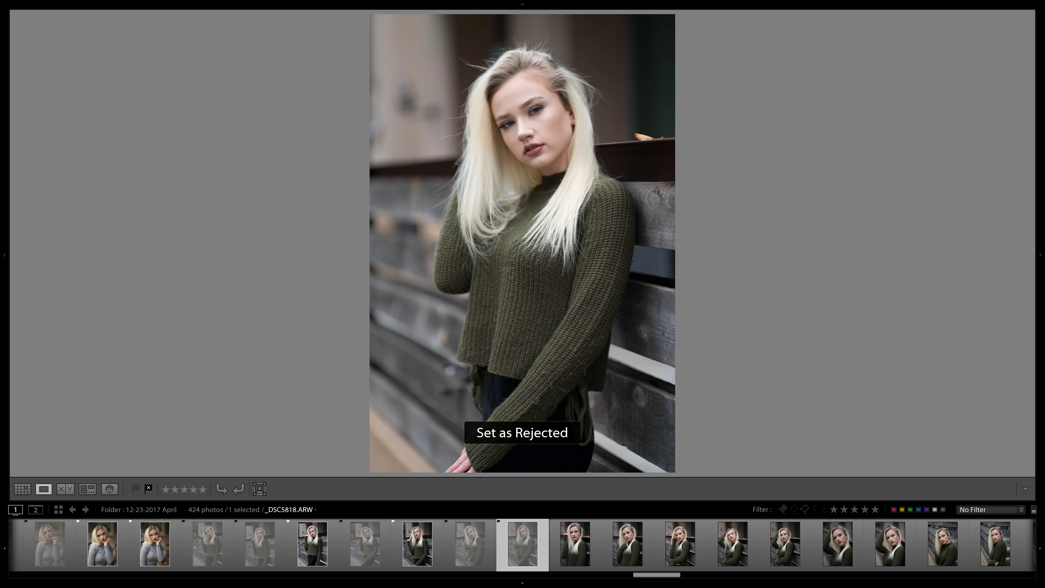
Step: Compare _DSC5818 with _DSC5819, flagging the closer frame _DSC5818 as a pick and rejecting _DSC5819
key("Right")
key("x")
key("Left")
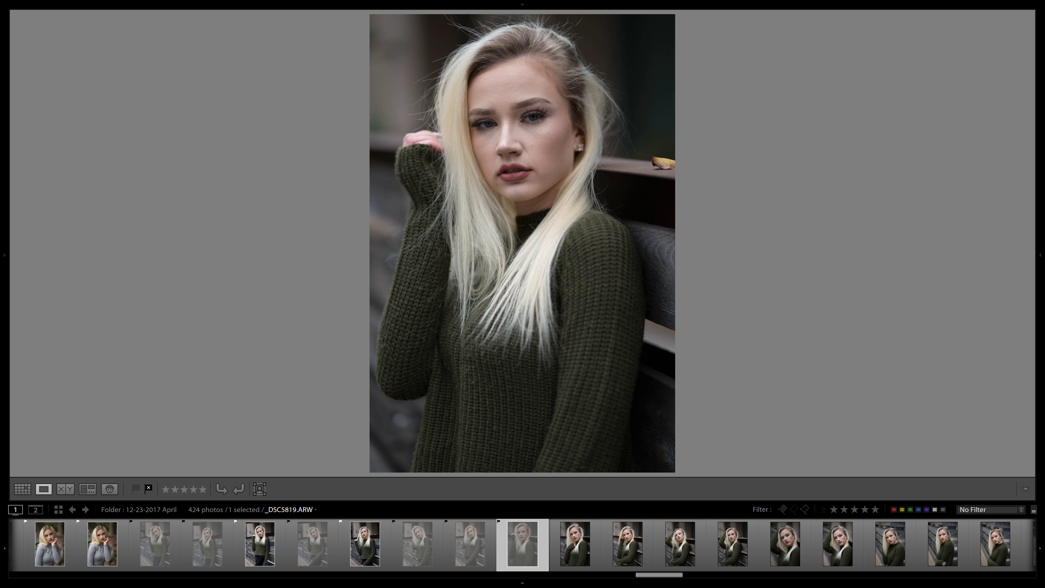
key("Right")
key("x")
key("Right")
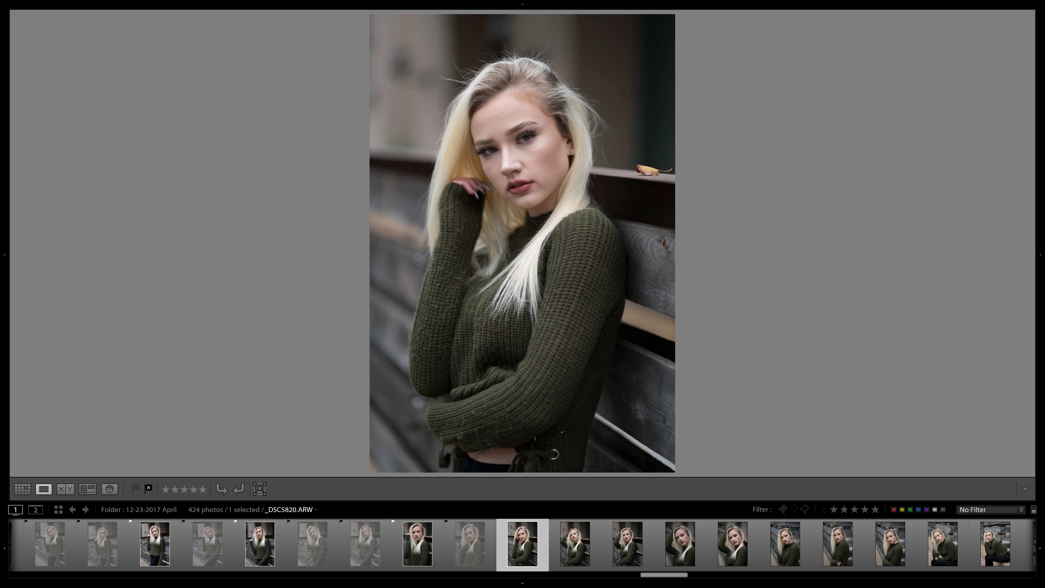
Step: Reject the folded-arm and raised-arm fence shots _DSC5820 to _DSC5823
key("x")
key("Right")
key("x")
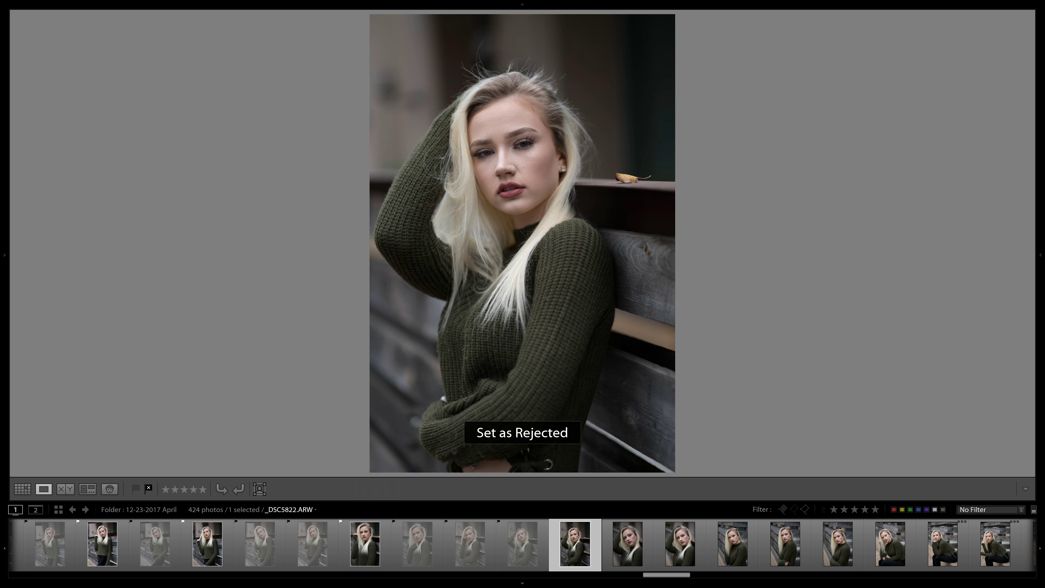
key("Right")
key("x")
key("Right")
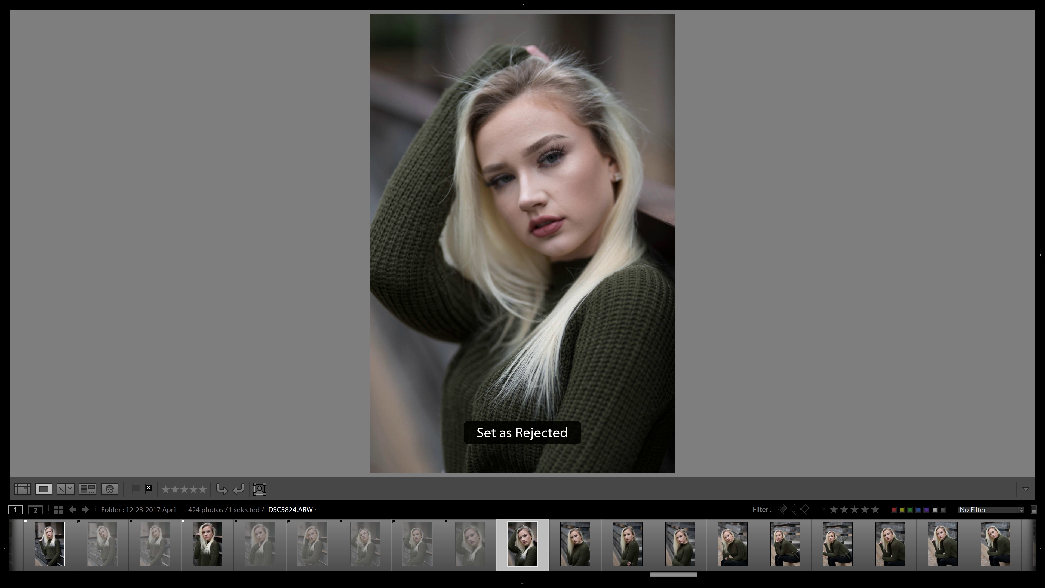
Step: Undo the rejection of the close raised-arm shot _DSC5824 and flag it as a pick
key("x")
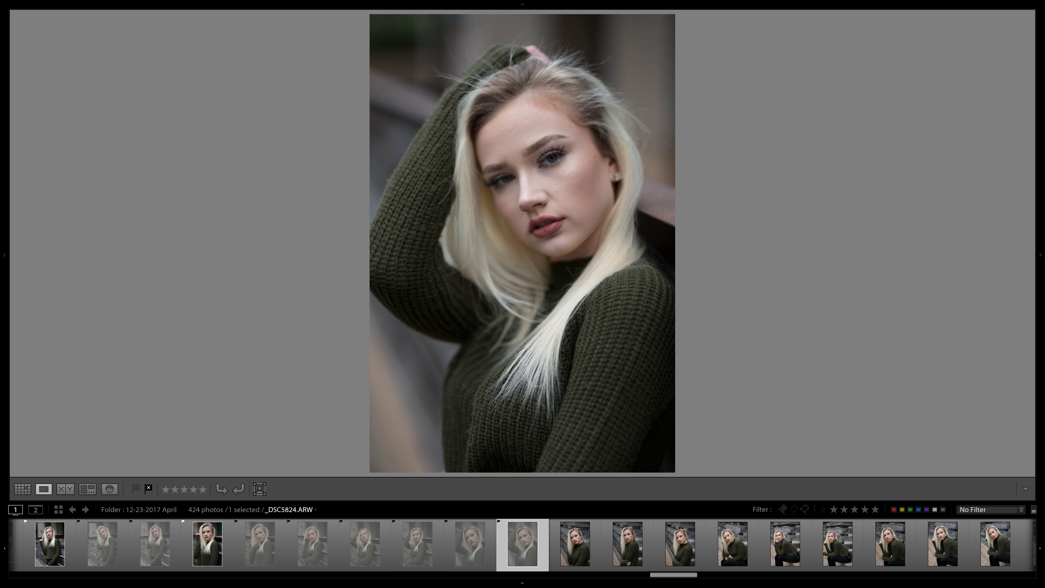
key("ctrl+z")
key("ctrl+z")
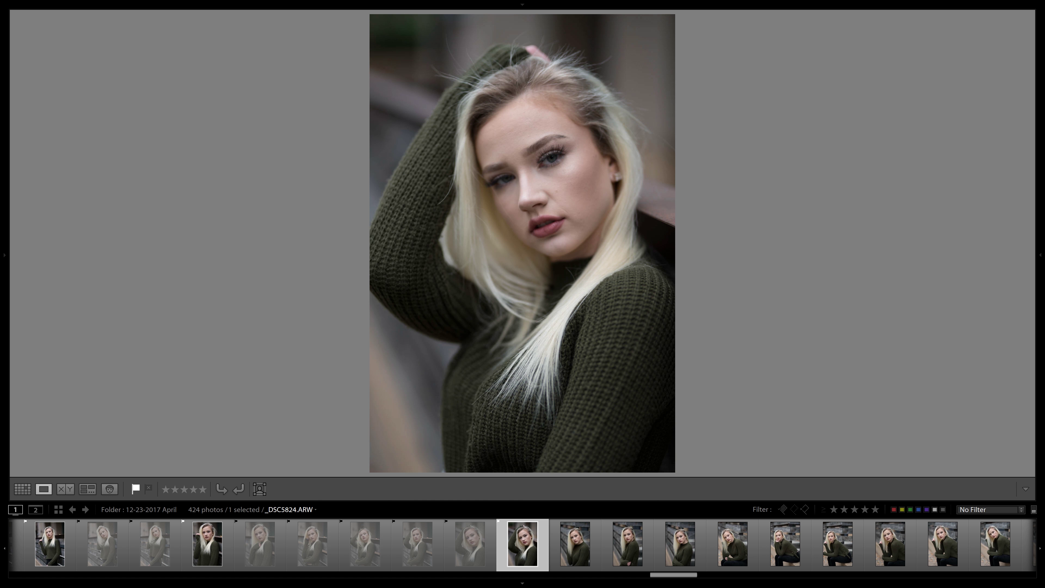
key("Left")
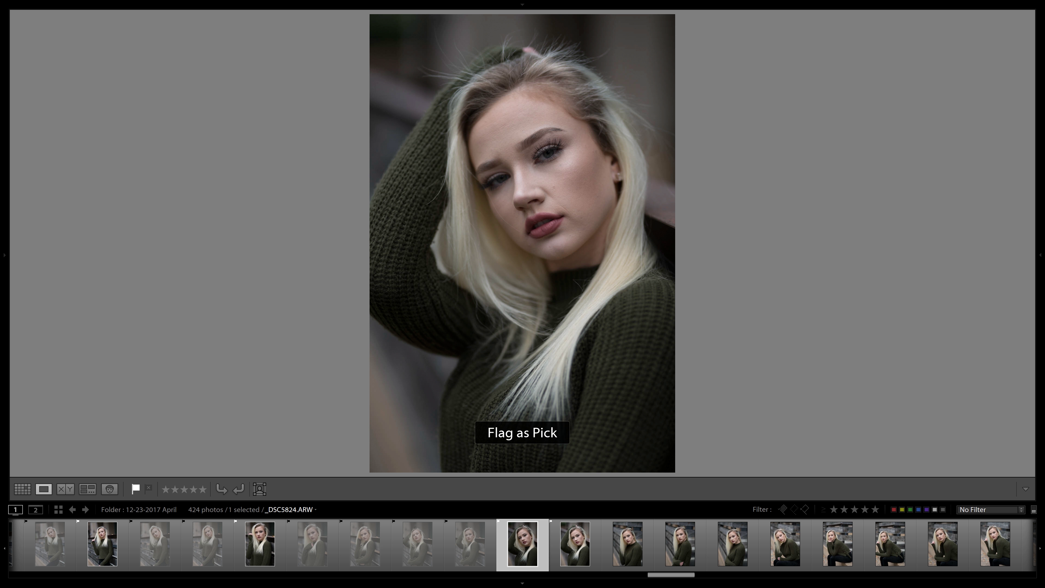
Step: Compare the raised-arm frames, keeping _DSC5823 flagged as a pick and rejecting _DSC5824
key("x")
key("Left")
key("Left")
key("Left")
key("Right")
key("Right")
key("Right")
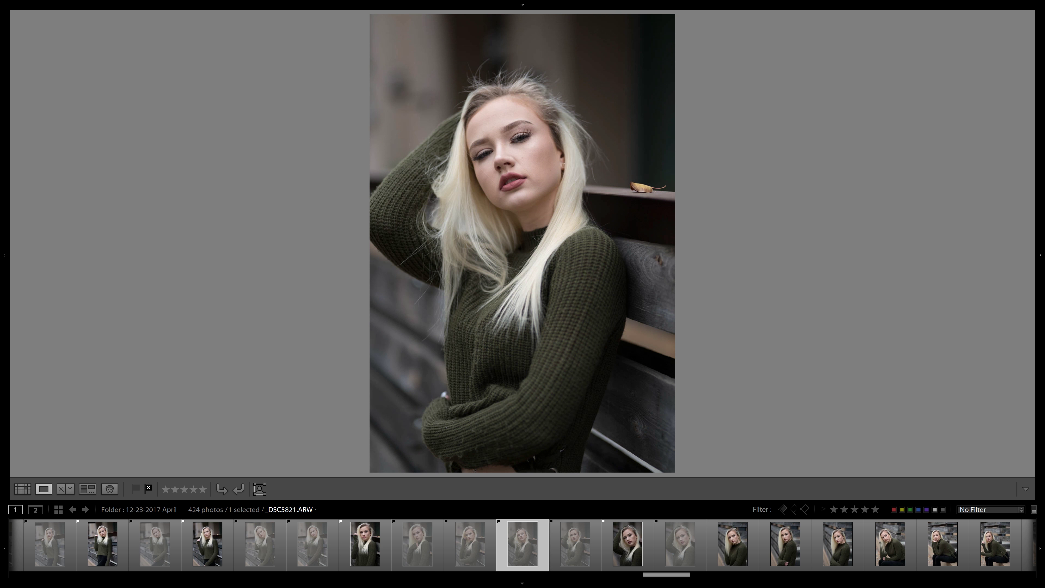
key("Right")
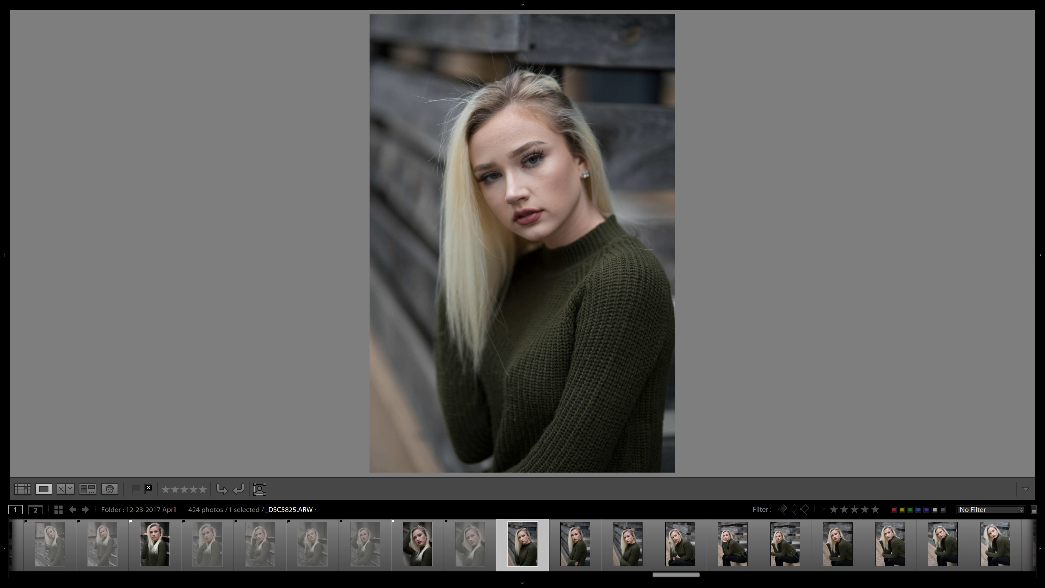
Step: Reject the shots _DSC5825, _DSC5826 and _DSC5827 in front of the wooden fence
key("Right")
key("Left")
key("x")
key("Right")
key("x")
key("Right")
key("x")
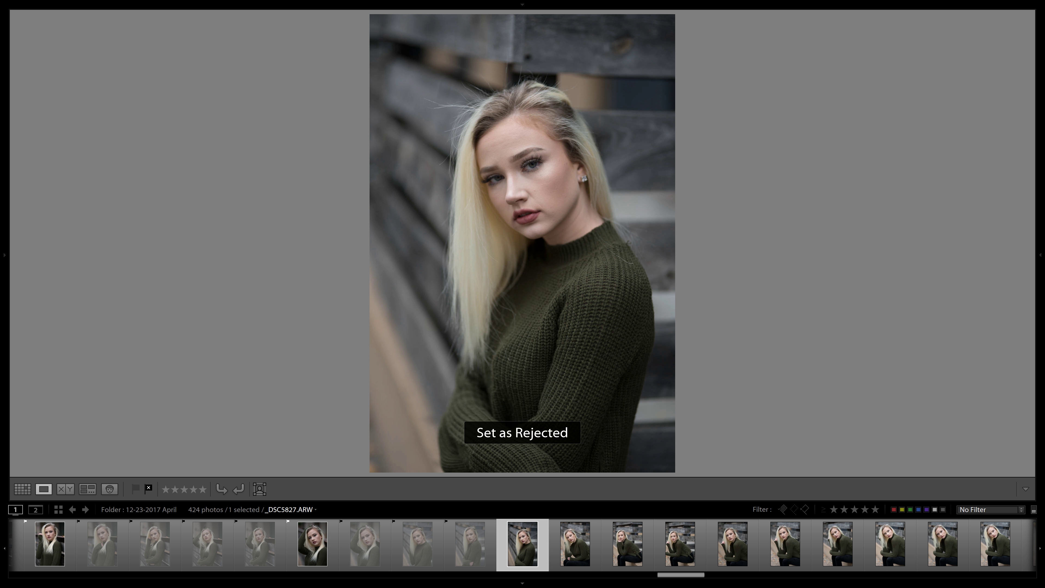
Step: Reject the next seated frame, flag the ledge shot _DSC5830 as a pick, and reject _DSC5831
key("Right")
key("x")
key("Right")
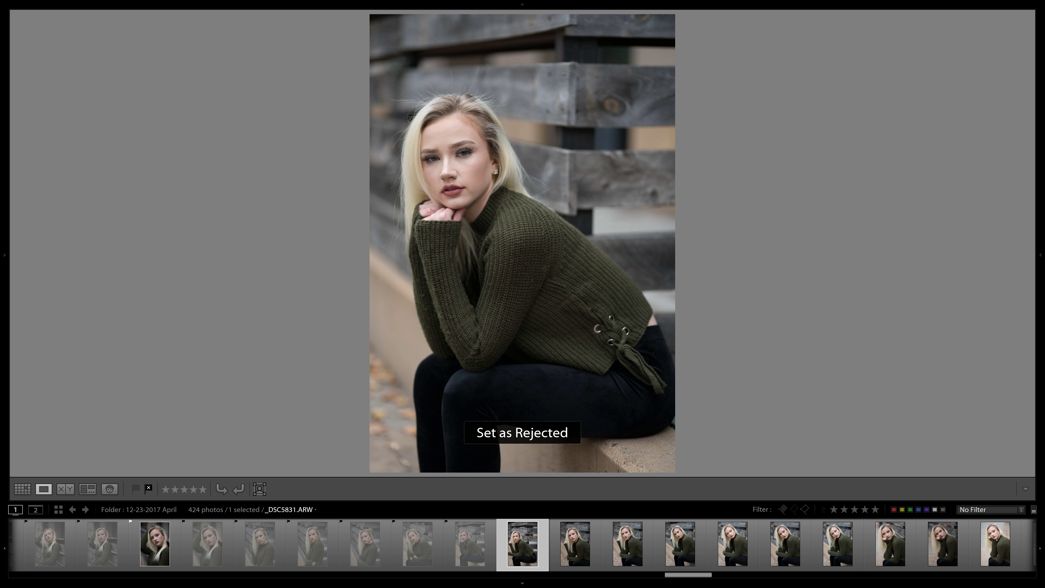
key("Left")
key("p")
key("Right")
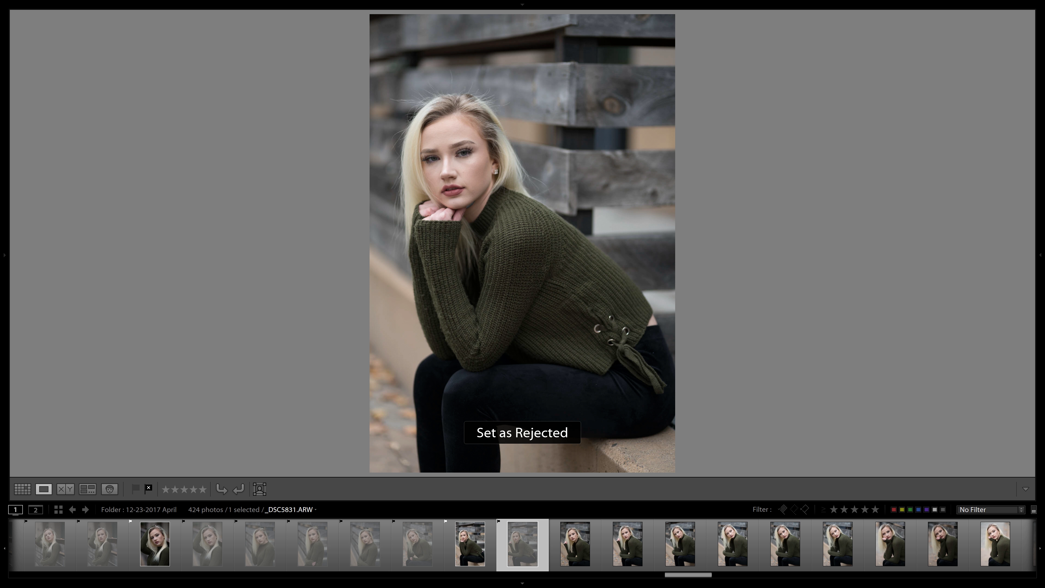
Step: Flag the closer seated ledge shots _DSC5832, _DSC5833 and _DSC5834 as picks
key("Right")
key("x")
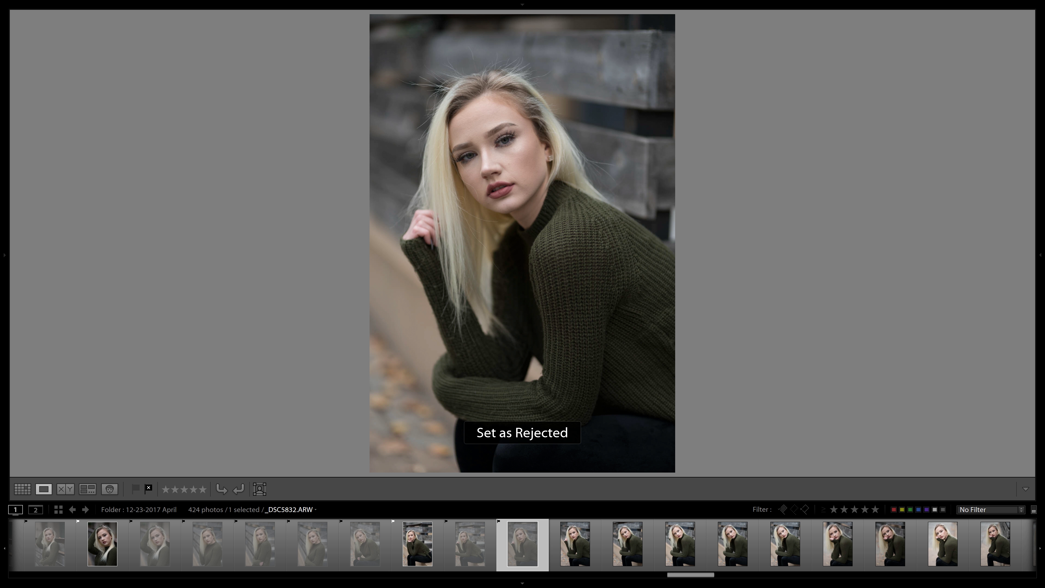
key("p")
key("Right")
key("x")
key("p")
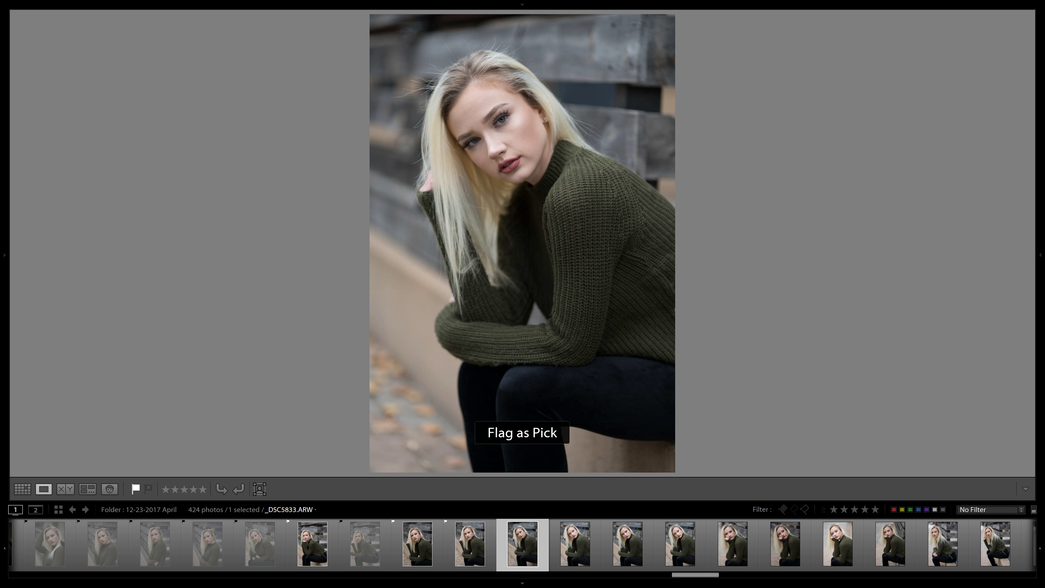
key("x")
key("p")
Step: Reject the looking-away shot _DSC5835 and flag _DSC5836 as a pick
key("Right")
key("x")
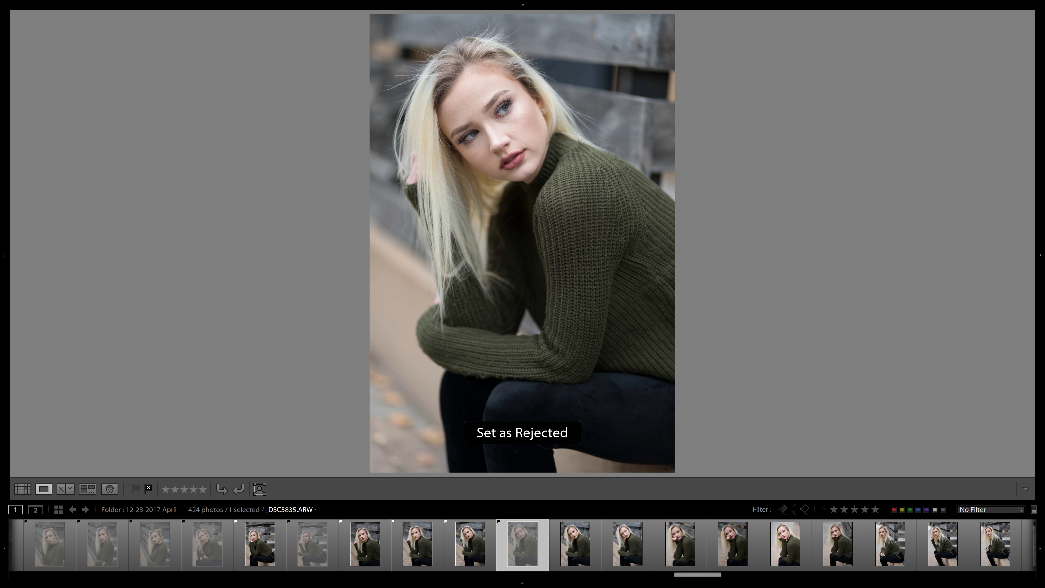
key("p")
key("Right")
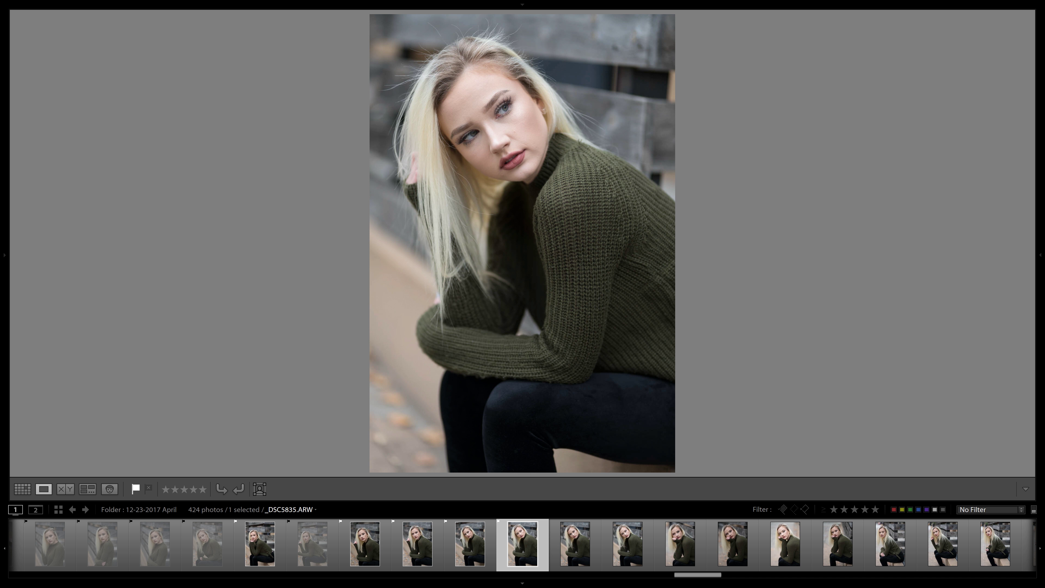
key("x")
key("Right")
key("p")
Step: Flag the chin-on-hand shot _DSC5838 as a pick, and reject _DSC5837 and _DSC5839
key("Right")
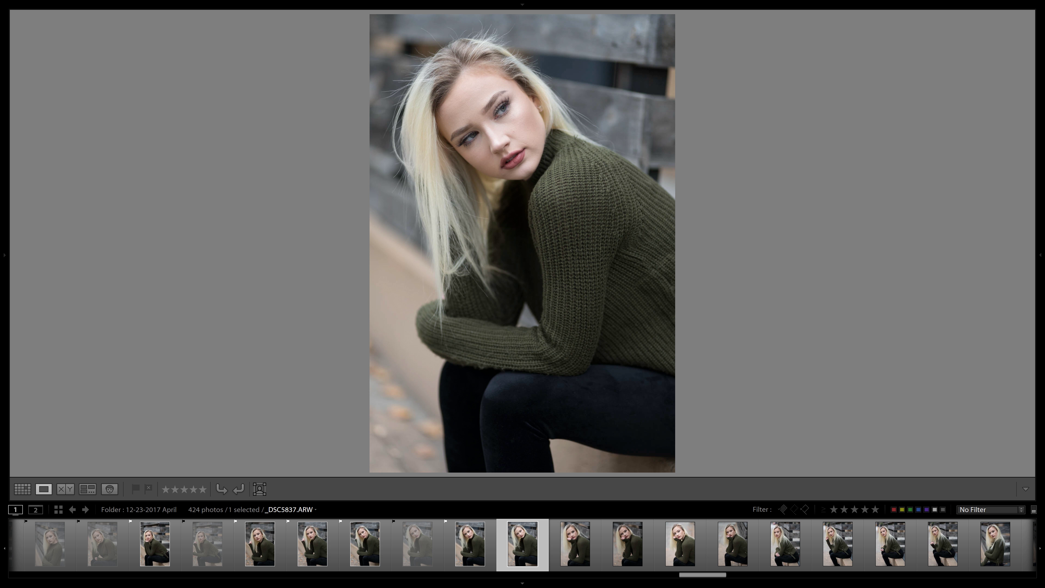
key("x")
key("Right")
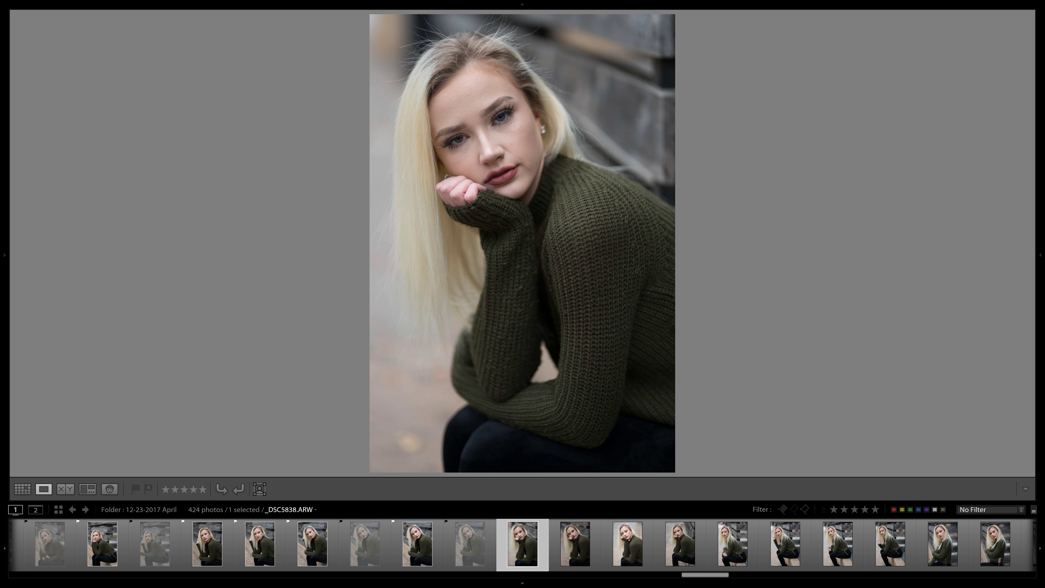
key("p")
key("Right")
key("x")
Step: Flag the chin-on-hand shots _DSC5840 and _DSC5841 as picks
key("Right")
key("x")
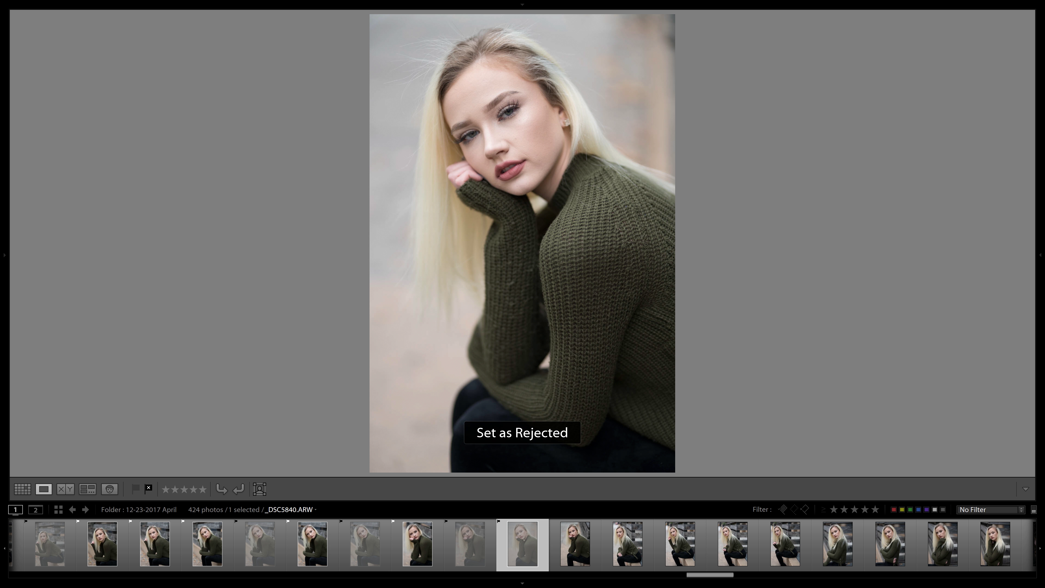
key("p")
key("Right")
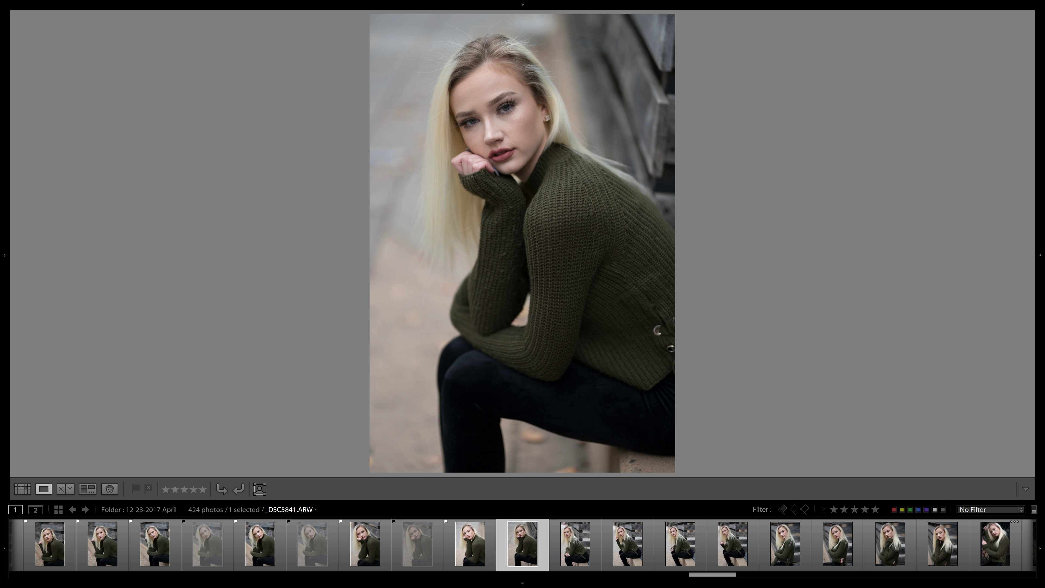
key("p")
Step: Reject the wider seated ledge shots _DSC5842 to _DSC5845
key("Right")
key("x")
key("Right")
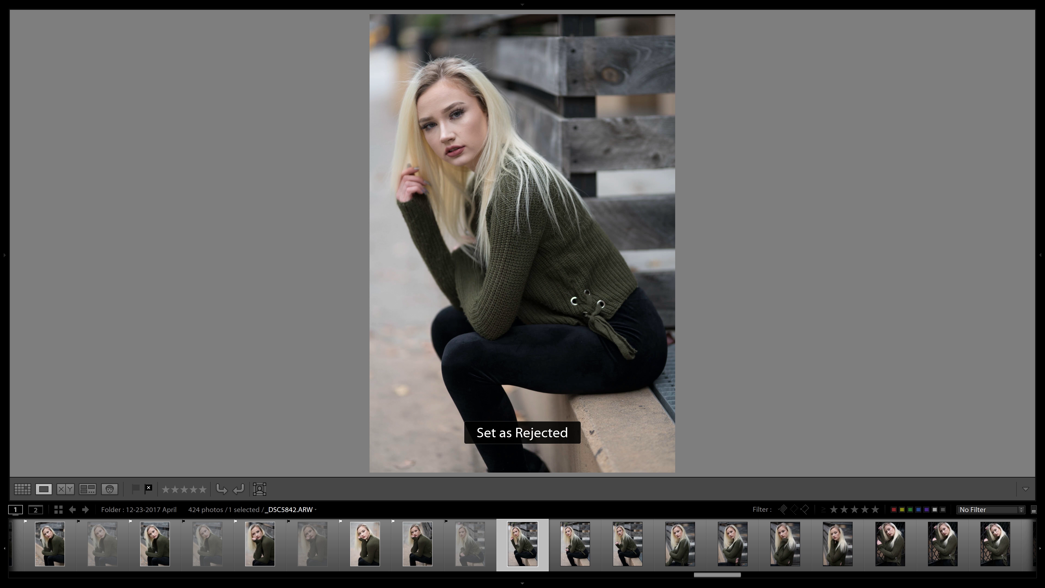
key("x")
key("Right")
key("x")
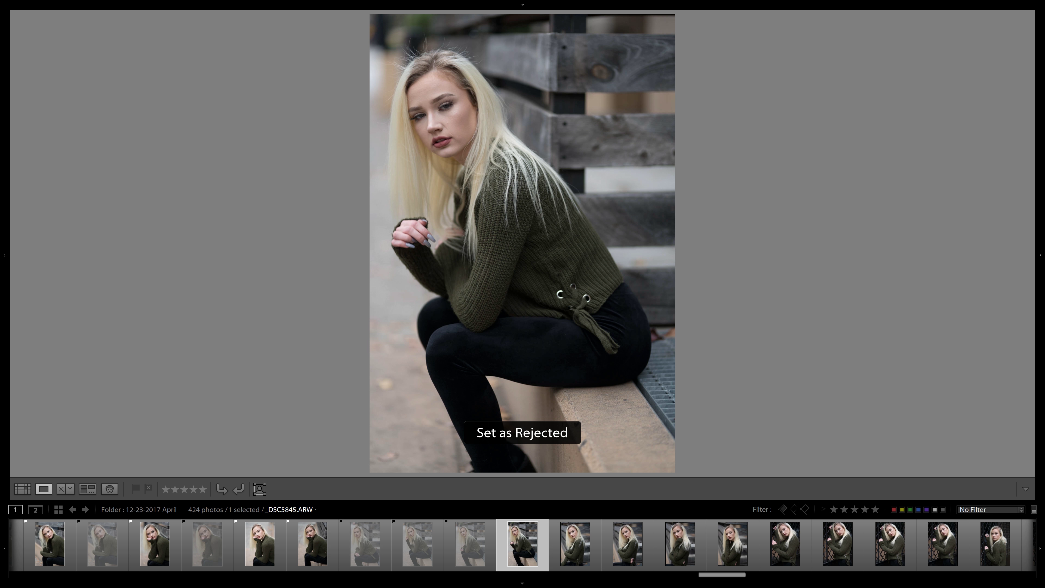
key("Right")
key("x")
Step: Flag the closer fence shot _DSC5848 as a pick, and reject _DSC5846, _DSC5847 and _DSC5849
key("Right")
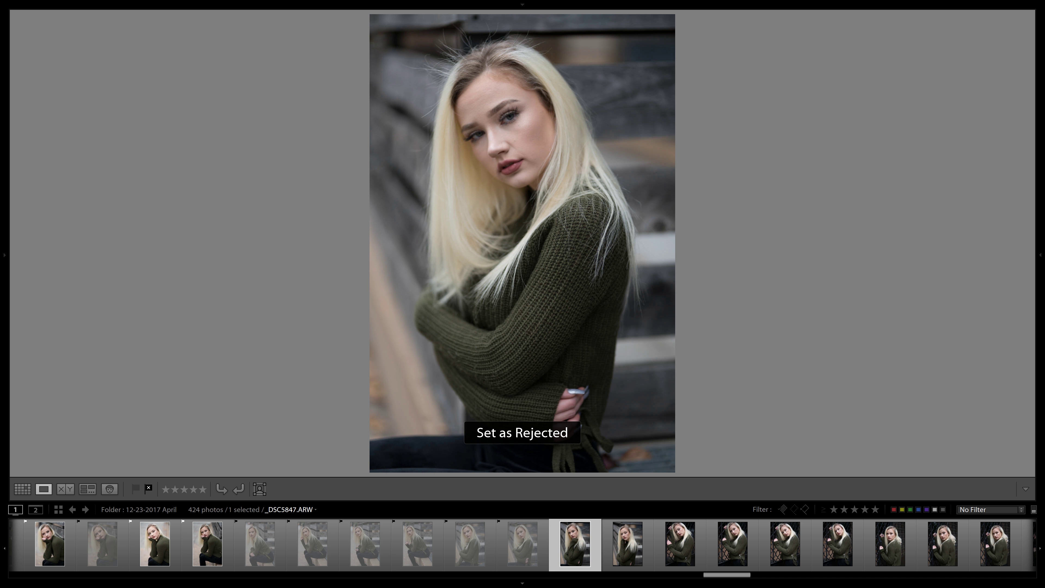
key("x")
key("Right")
key("Right")
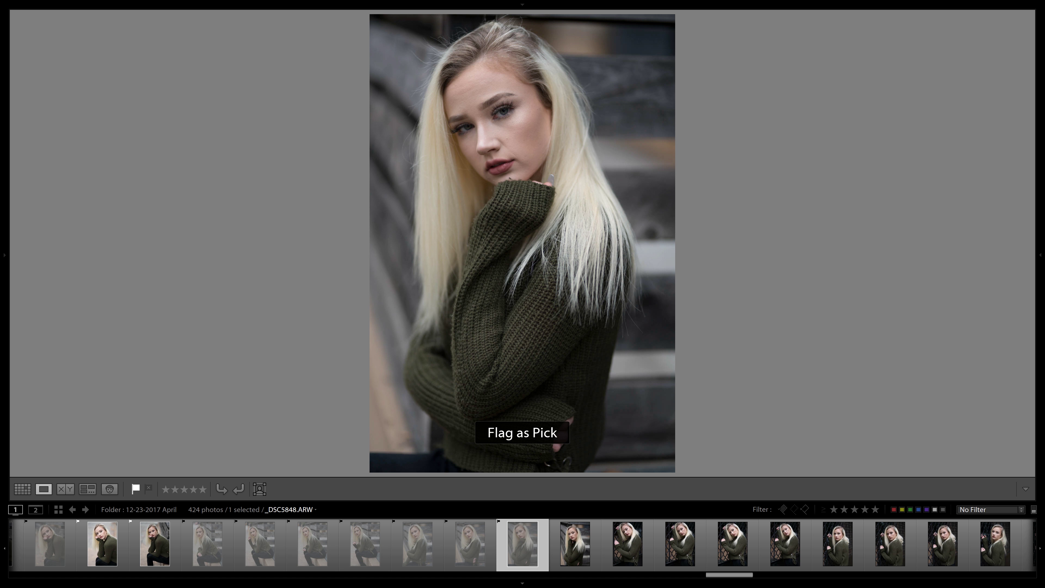
key("x")
key("Right")
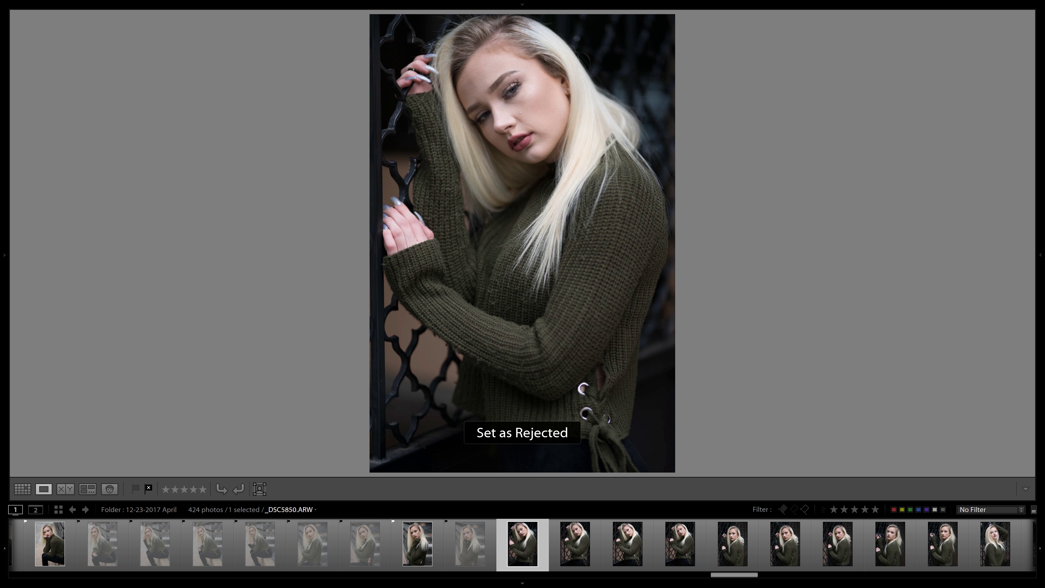
Step: Reject the iron-gate shots _DSC5850 and _DSC5851, and flag _DSC5852 as a pick
key("x")
key("Right")
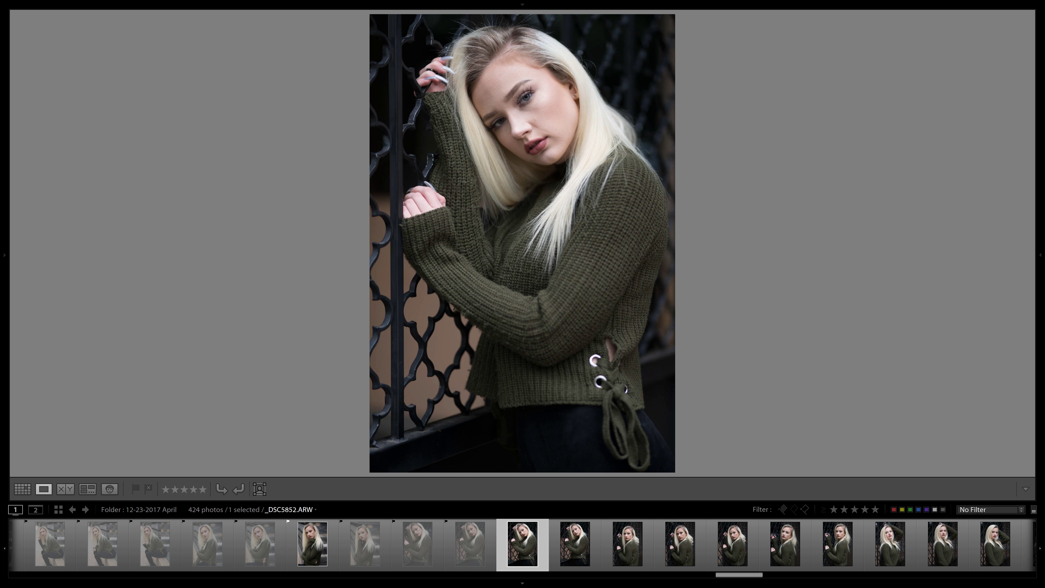
key("Right")
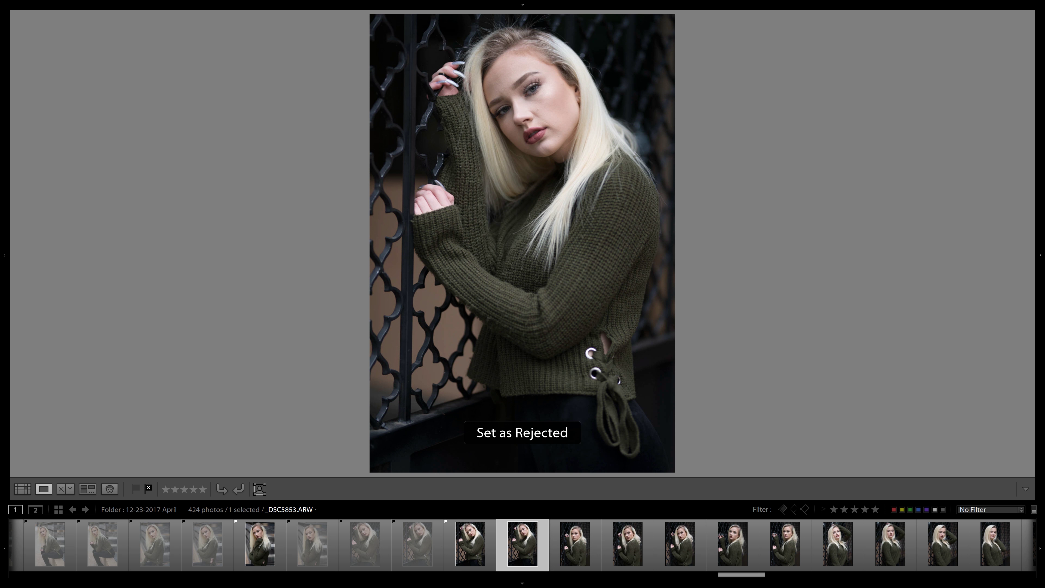
Step: Reject the remaining similar iron-gate shots _DSC5853 to _DSC5856
key("Right")
key("x")
key("Right")
key("x")
key("Right")
key("x")
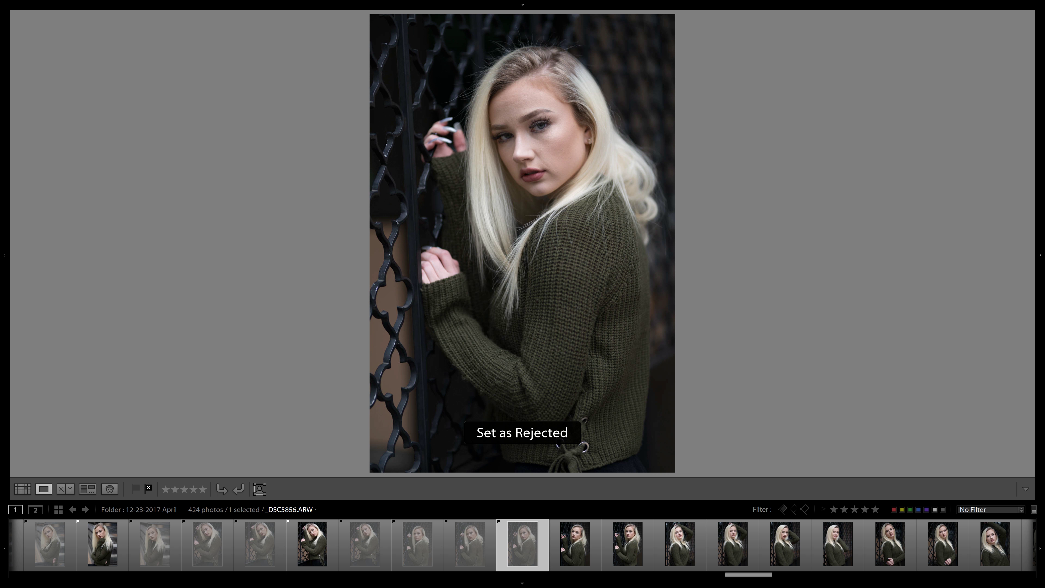
Step: Flag the two iron-gate shots _DSC5857 and _DSC5858 as picks
key("Right")
key("x")
key("Right")
key("Left")
key("p")
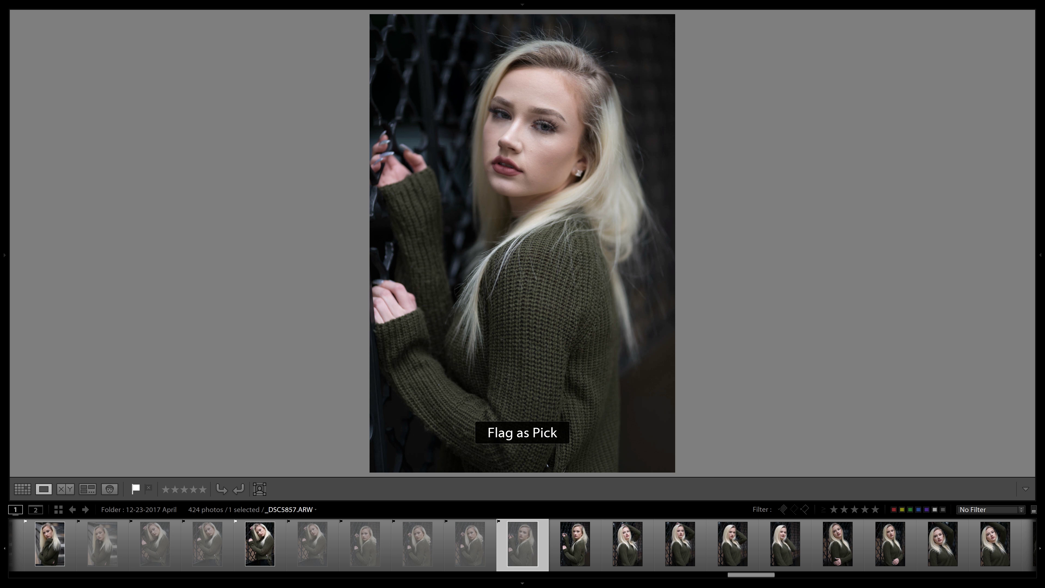
key("Right")
key("x")
key("p")
key("Right")
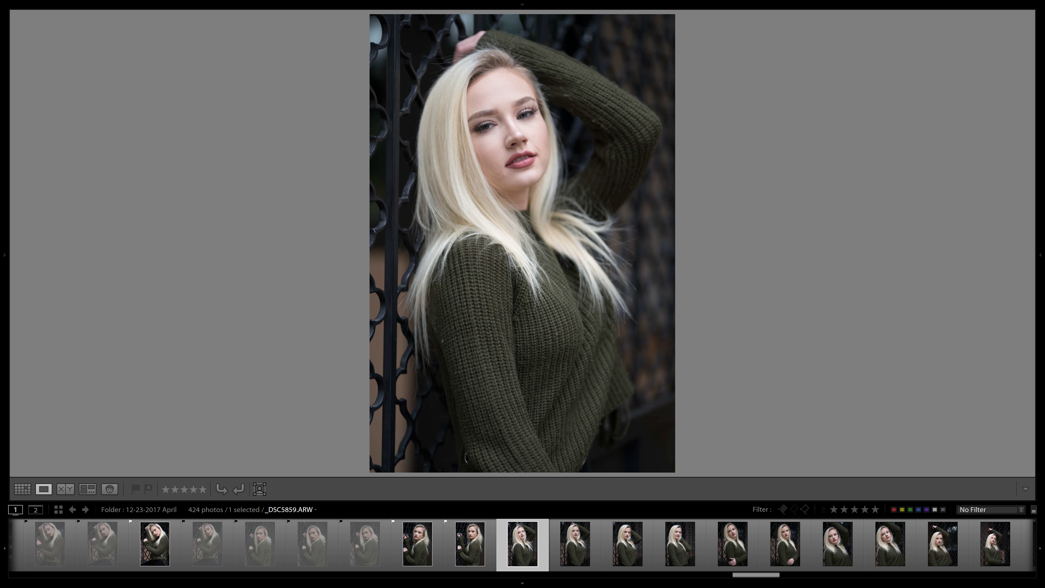
Step: Flag the raised-arm gate shot _DSC5859 as a pick, and reject the similar _DSC5860
key("x")
key("Right")
key("x")
key("Left")
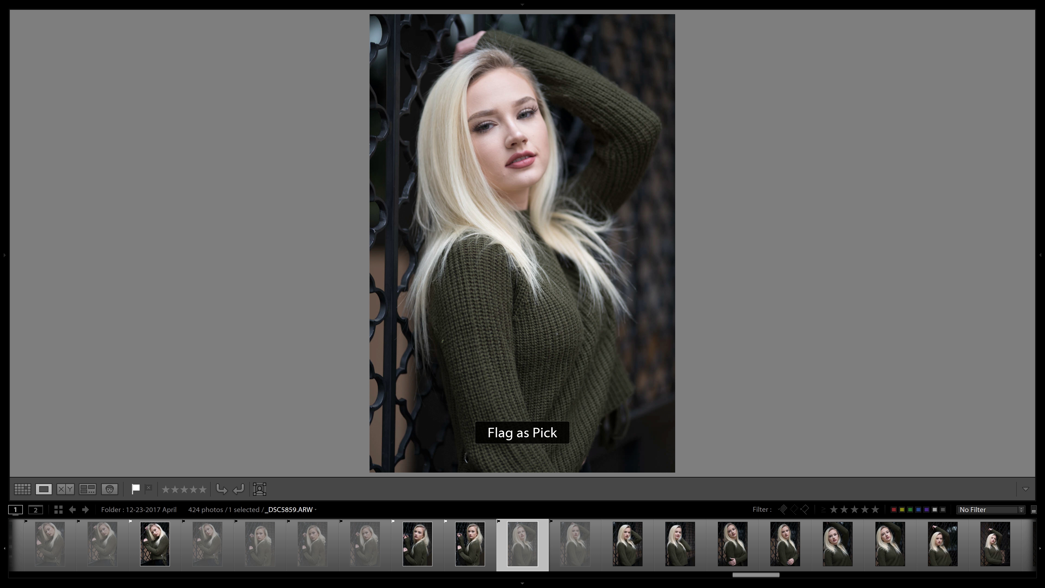
key("Right")
key("Right")
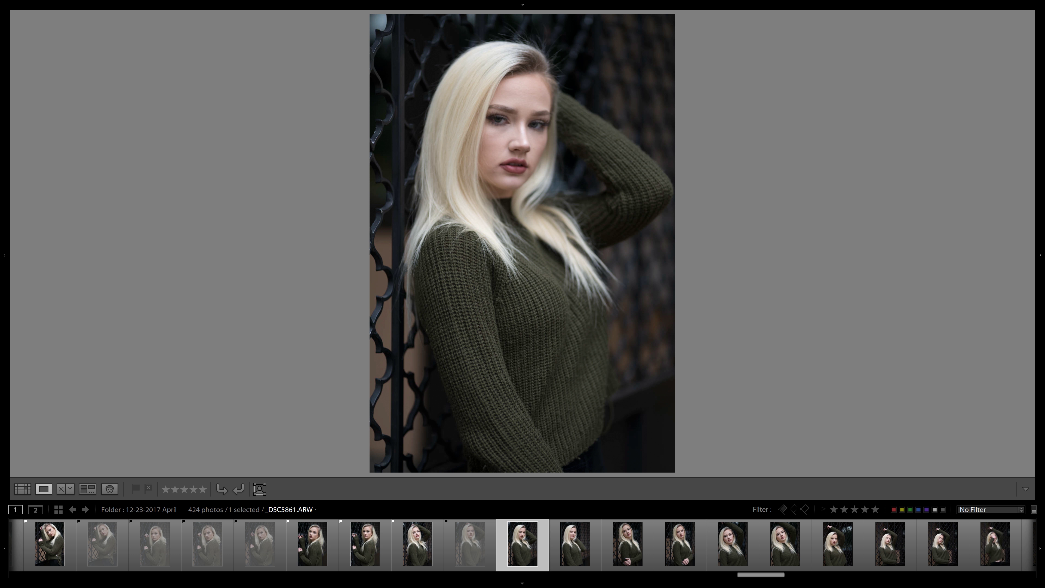
Step: Reject the following gate poses _DSC5861 to _DSC5865
key("Right")
key("x")
key("Right")
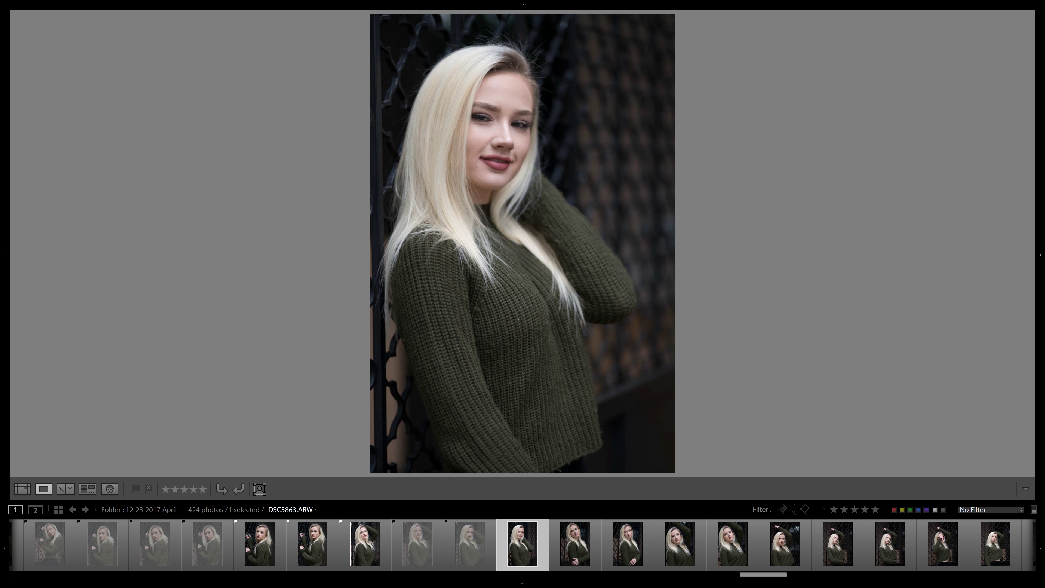
key("x")
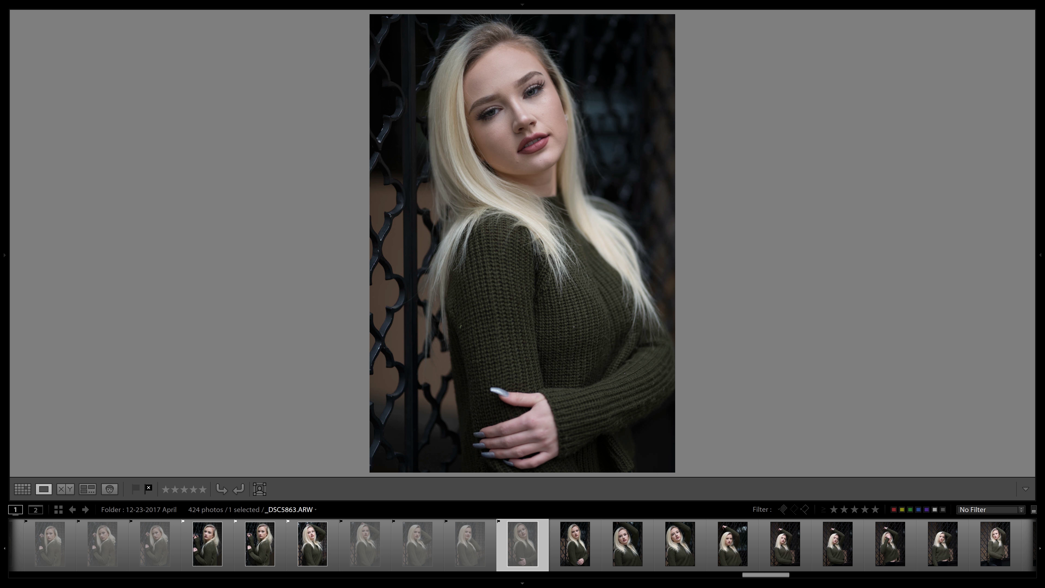
key("Right")
key("x")
key("Right")
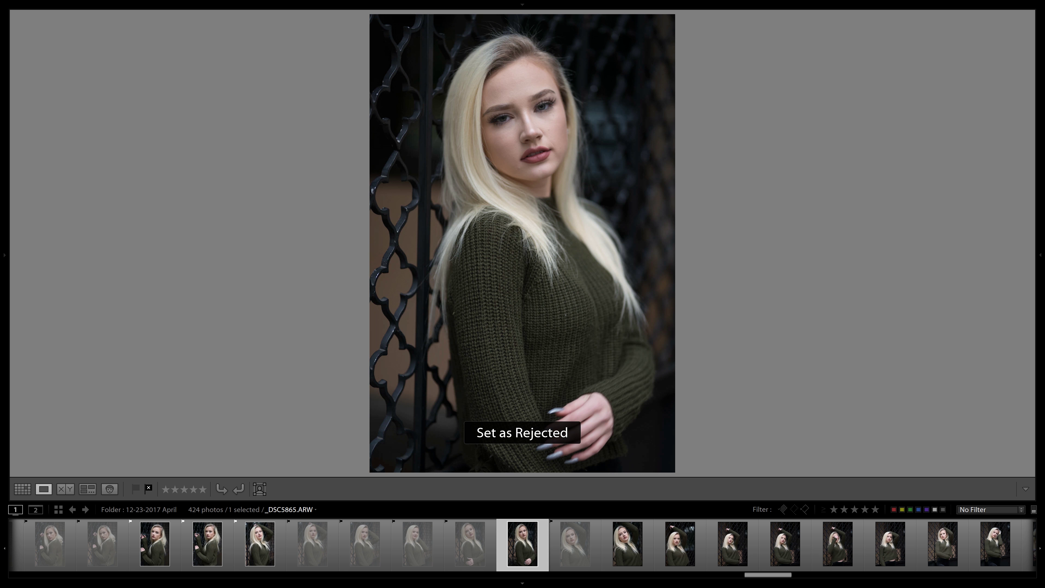
key("Right")
key("Right")
Step: Flag the close raised-arm shot _DSC5866 as a pick, and reject _DSC5867
key("x")
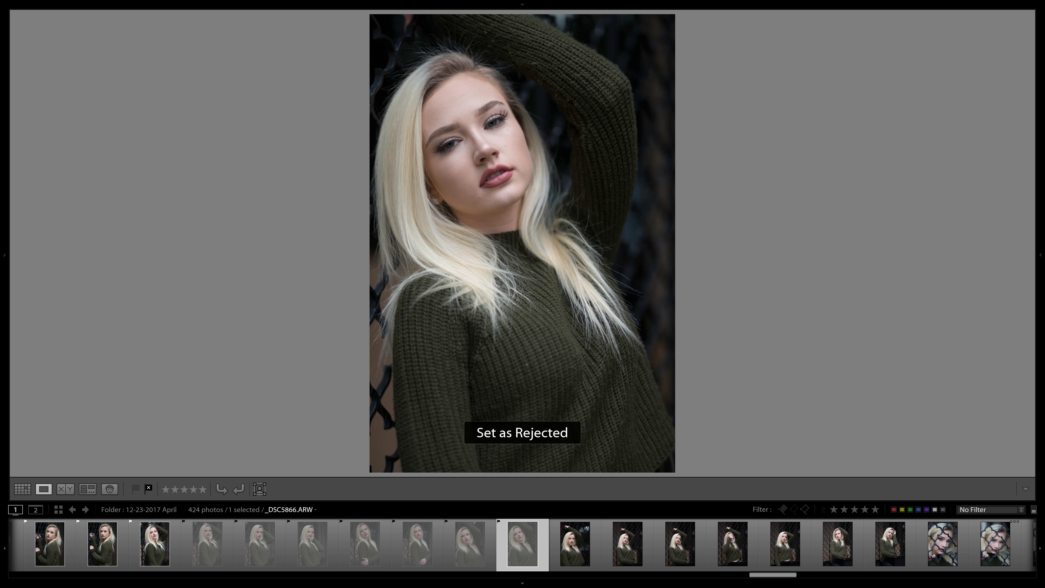
key("Right")
key("Right")
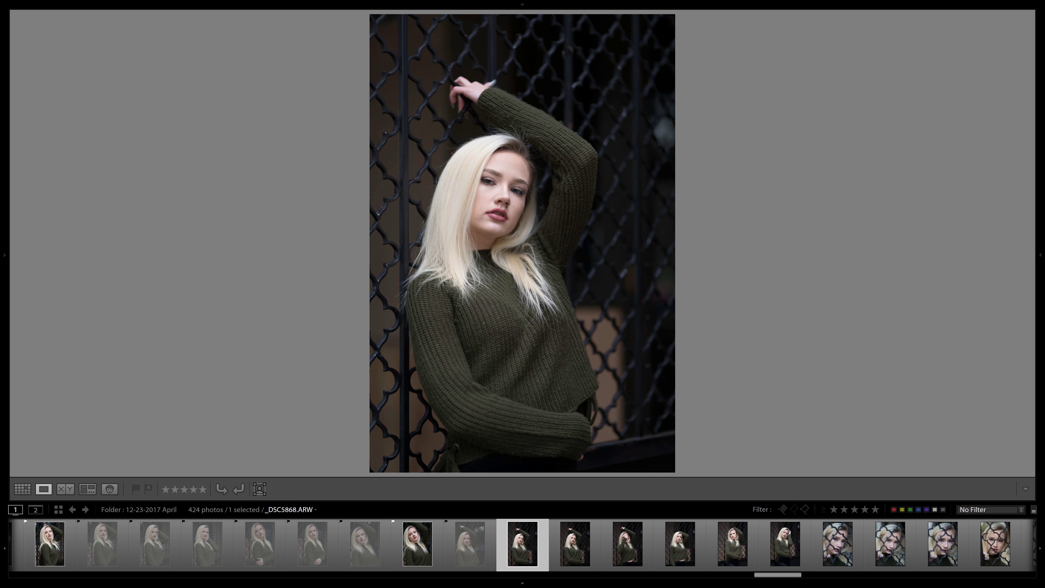
Step: Reject the wider shots in front of the gate, _DSC5868 to _DSC5873
key("x")
key("Right")
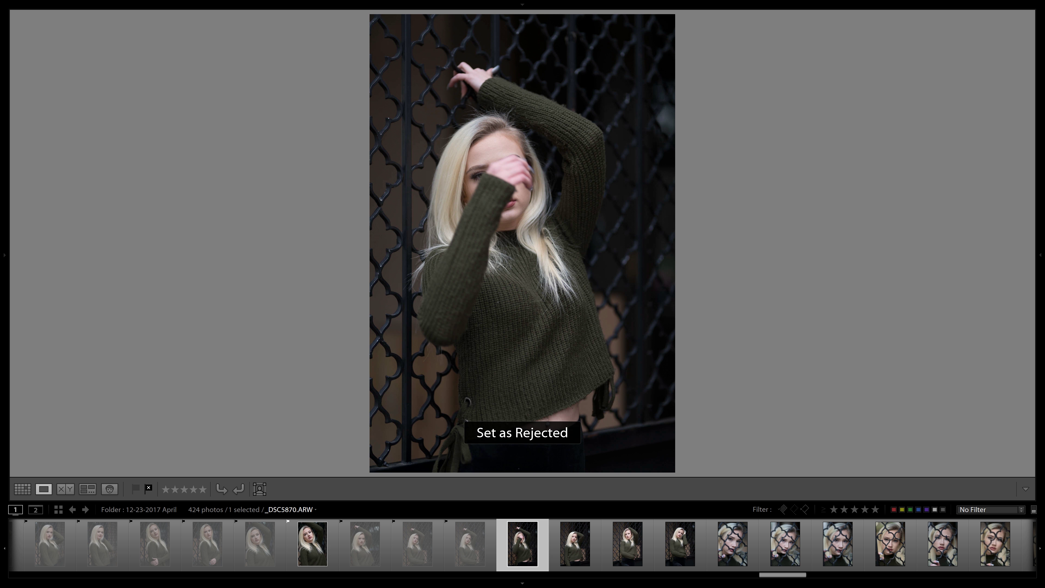
key("Right")
key("x")
key("Right")
key("Right")
key("x")
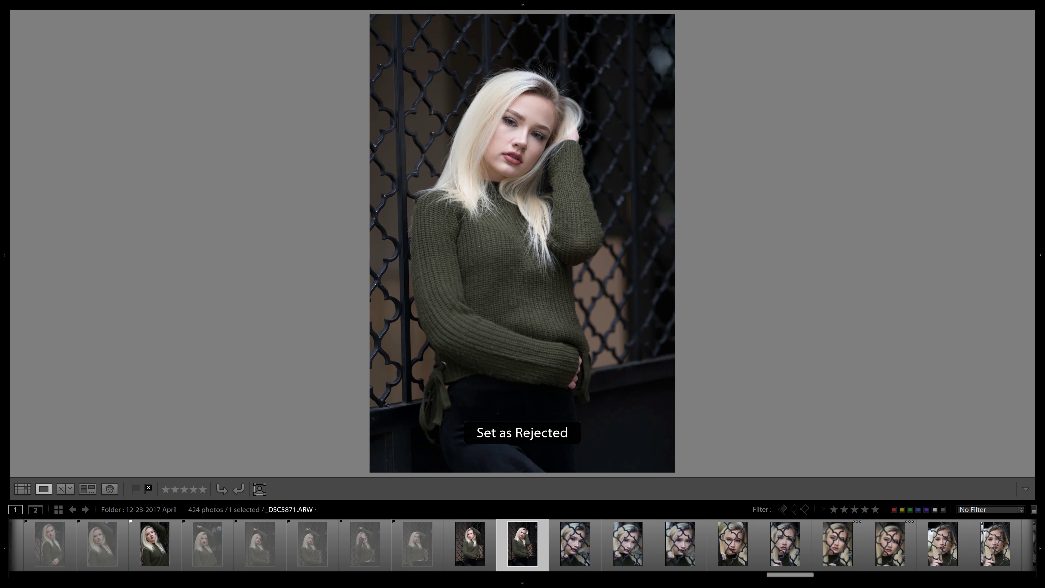
Step: Flag the first two close-ups through the ironwork, _DSC5874 and _DSC5875, as picks
key("Right")
key("x")
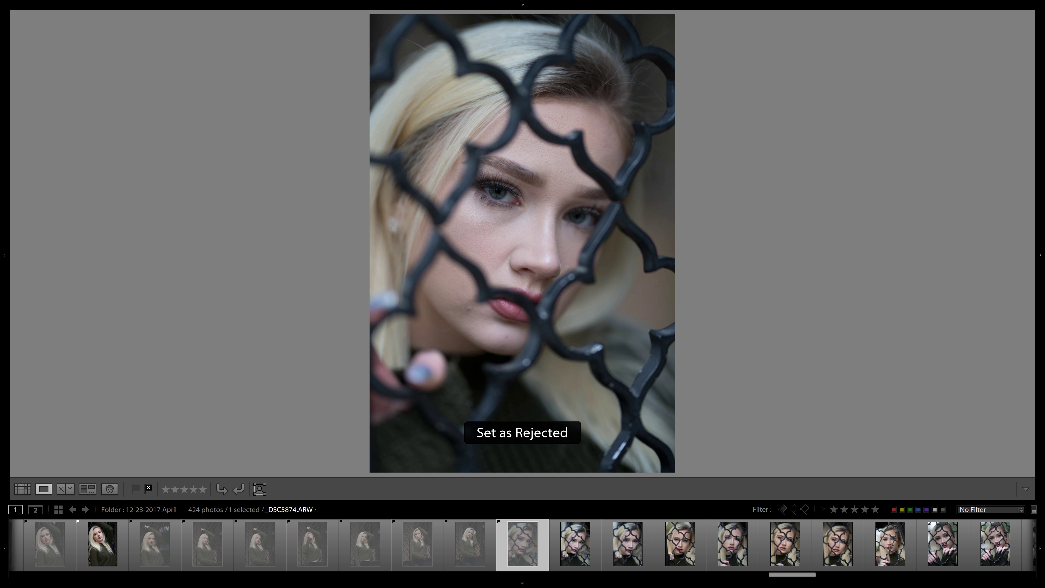
key("shift+p")
key("shift+p")
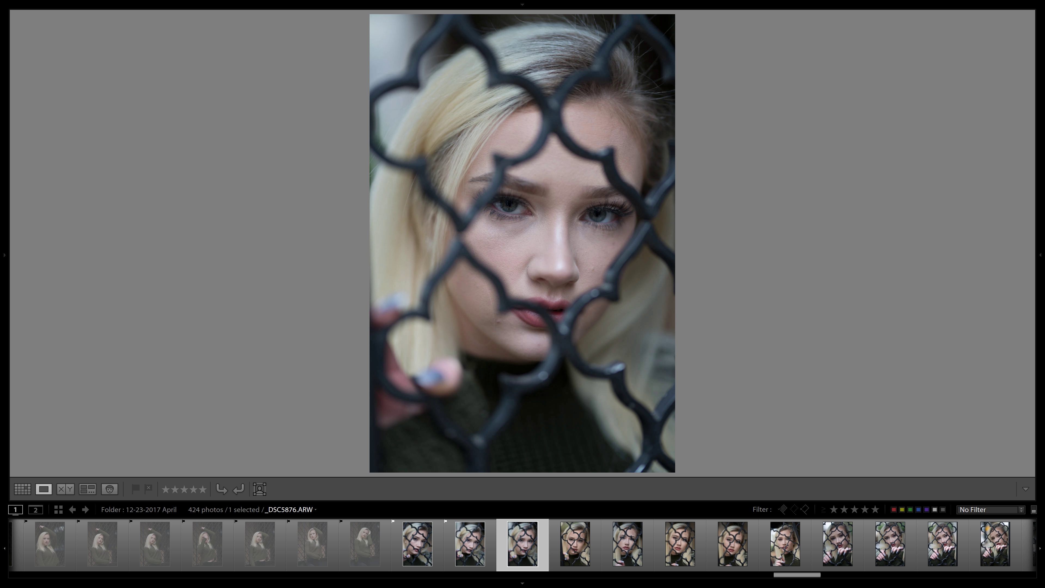
Step: Reject the similar through-the-ironwork close-ups _DSC5876 to _DSC5878
key("shift+x")
key("shift+x")
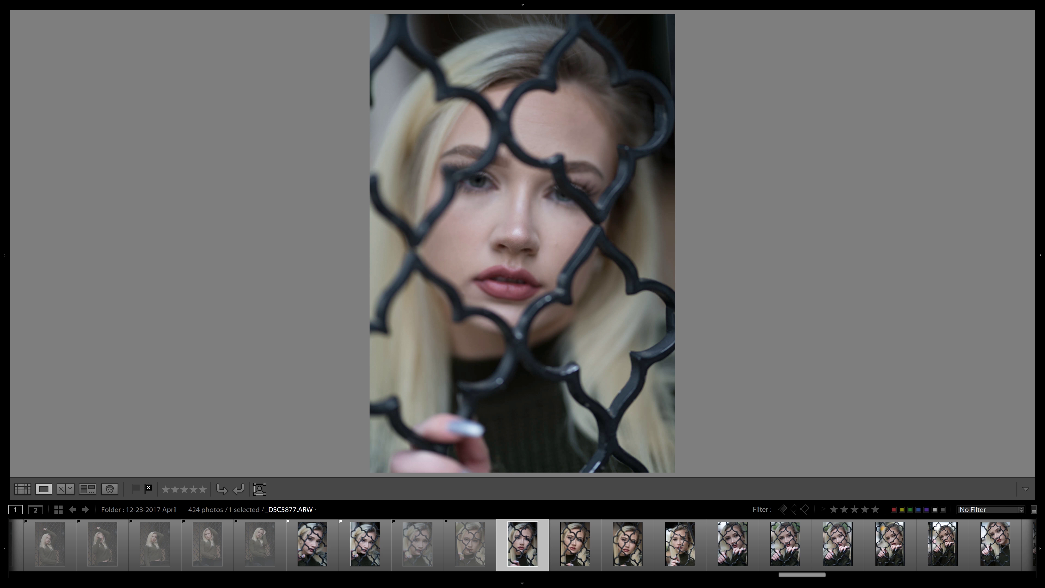
key("shift+x")
Step: Flag the through-the-ironwork close-up _DSC5879 as a pick, and reject the near-duplicate _DSC5880
key("x")
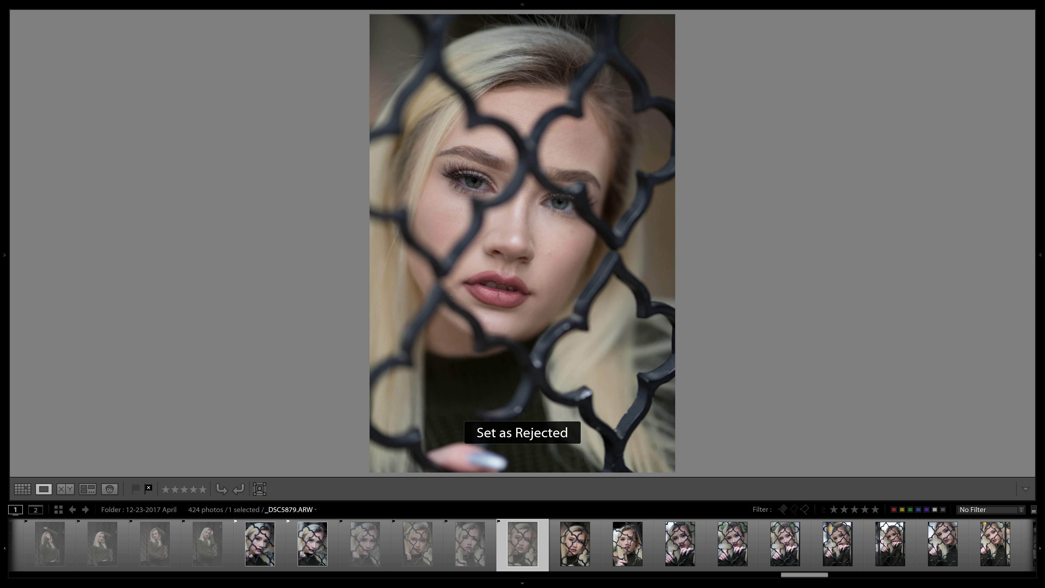
key("p")
key("Right")
key("x")
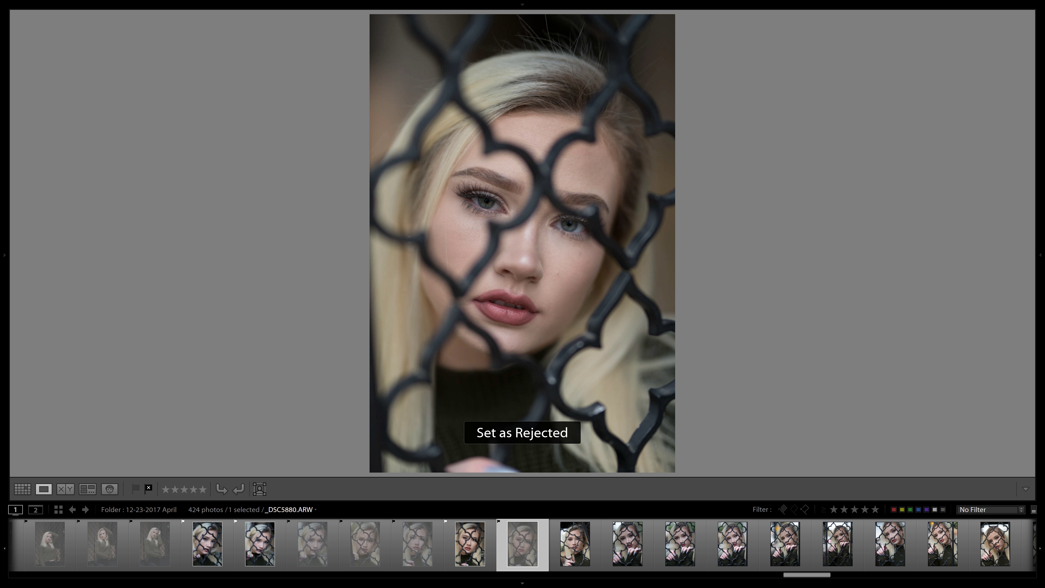
Step: Flag the two-hands-on-gate shots _DSC5882 and _DSC5883 as picks, and reject _DSC5881
key("Right")
key("Right")
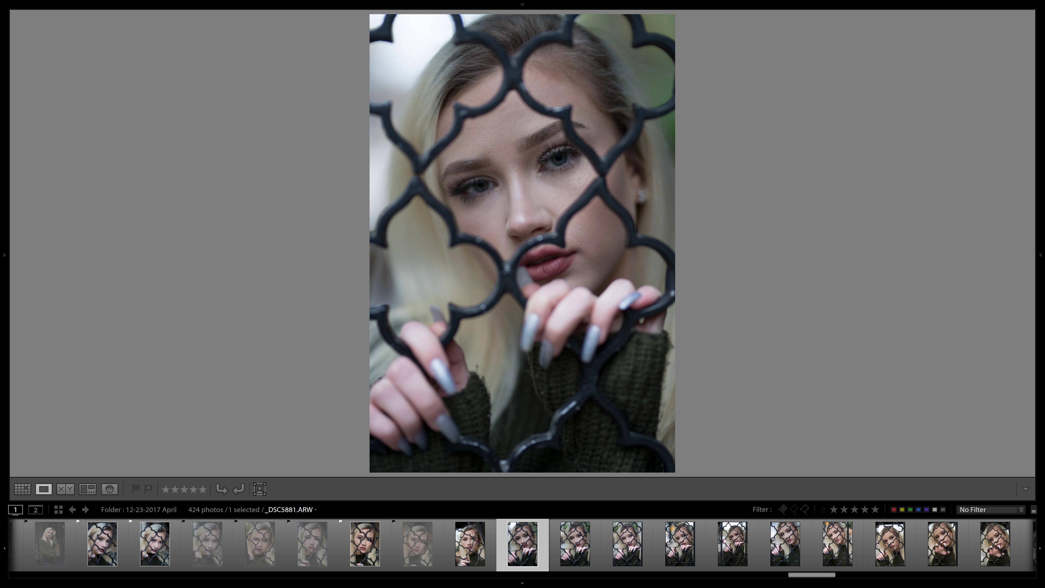
key("Left")
key("Right")
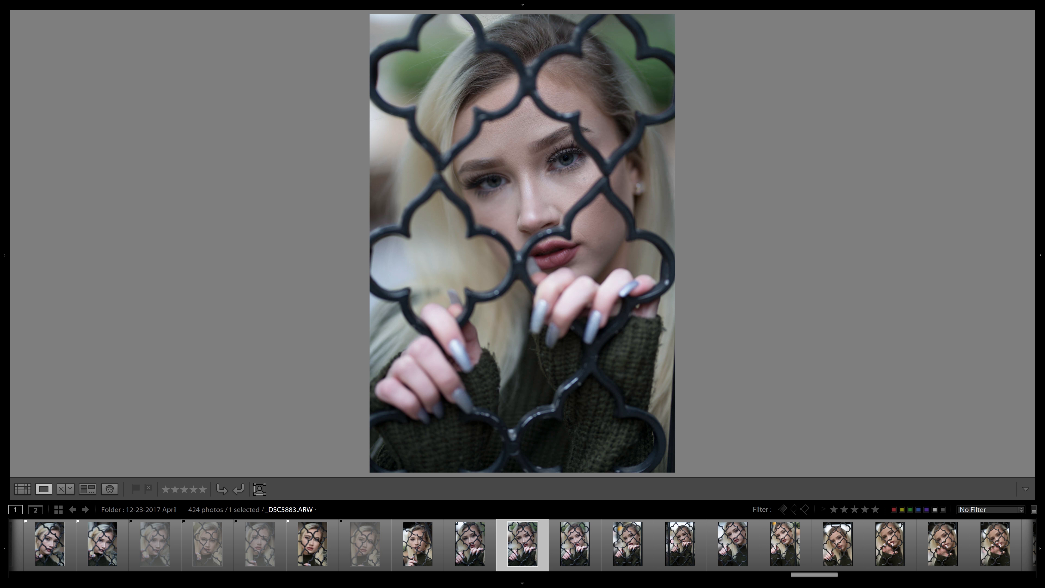
key("p")
key("Right")
key("Right")
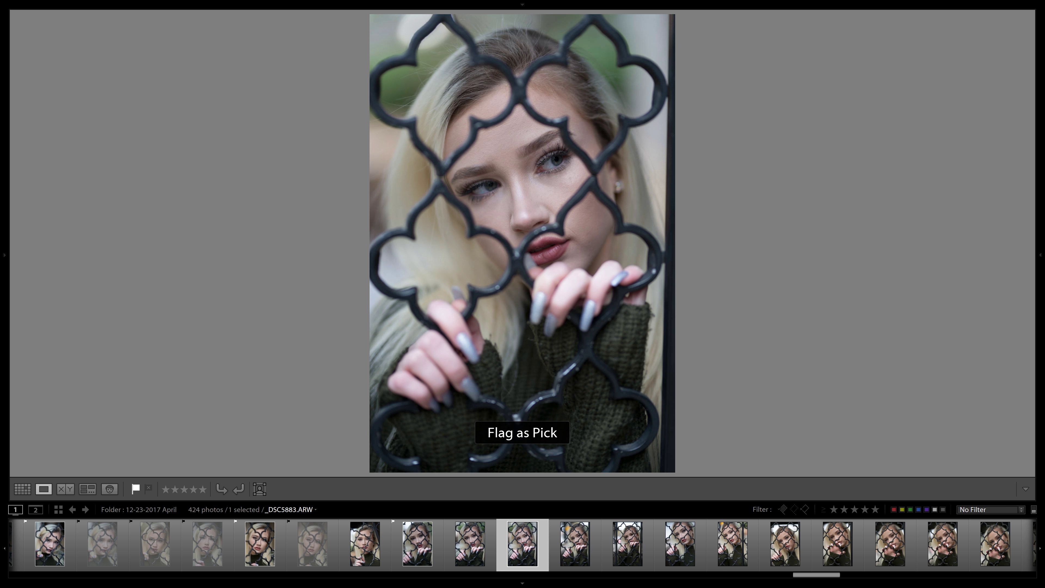
key("Right")
key("x")
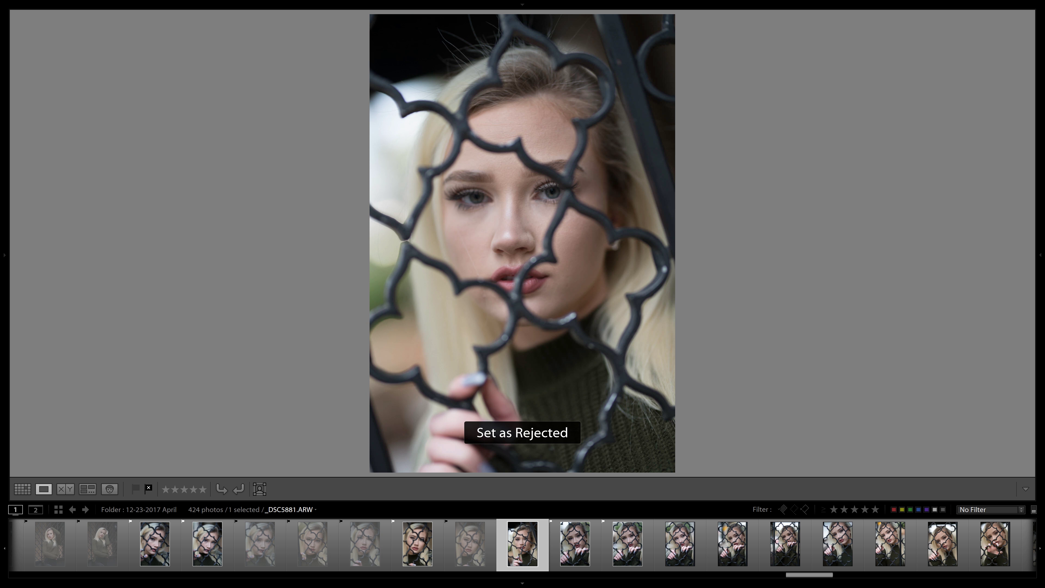
Step: Flag the looking-away gate shot _DSC5884 as a pick, and reject _DSC5885
key("Right")
key("Right")
key("Right")
key("x")
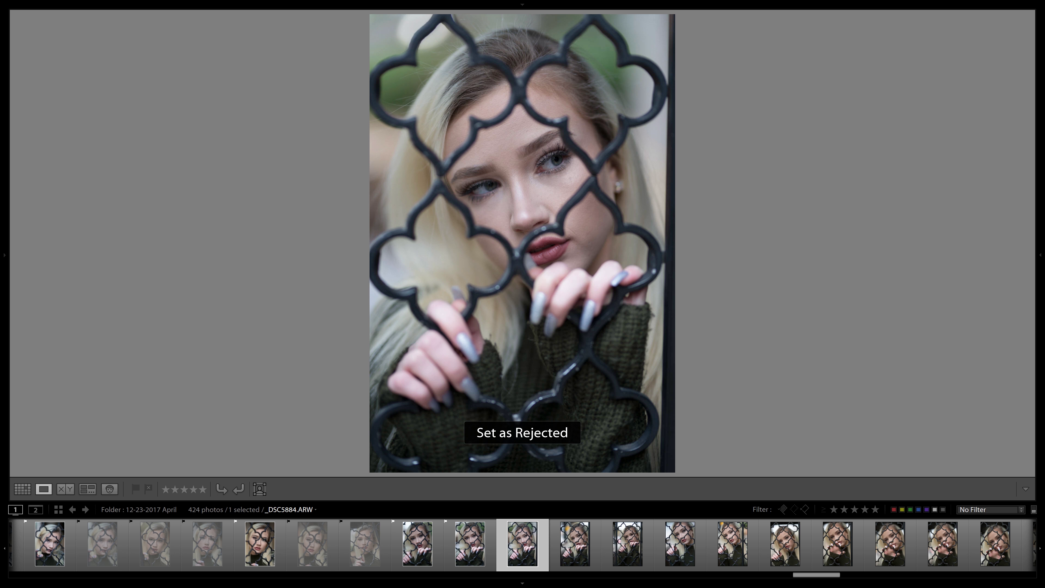
key("Right")
key("Right")
key("Left")
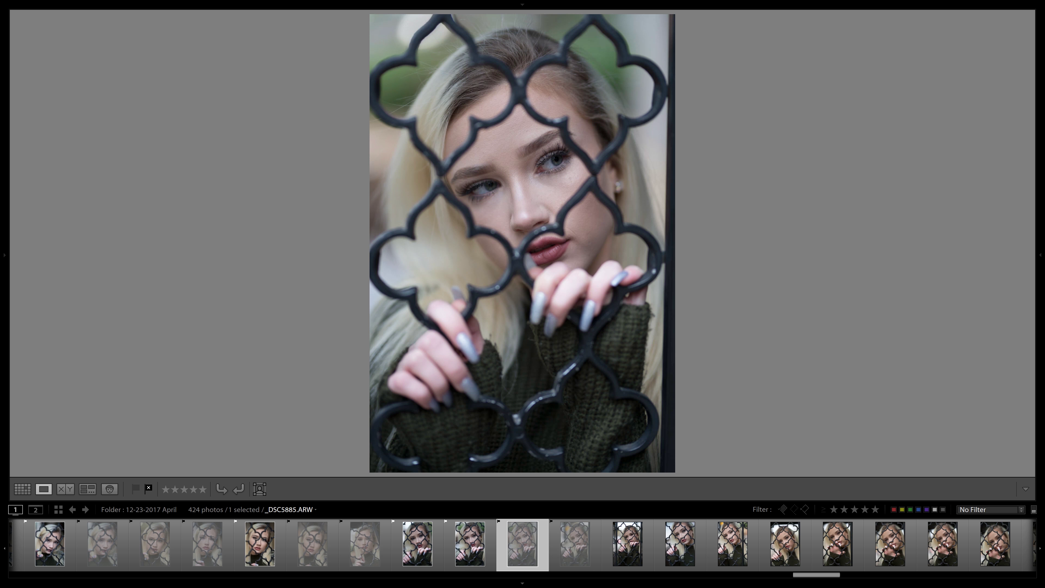
key("Right")
key("Left")
key("p")
Step: Flag the one-hand gate close-up _DSC5887 as a pick, and reject _DSC5886
key("Right")
key("Right")
key("Right")
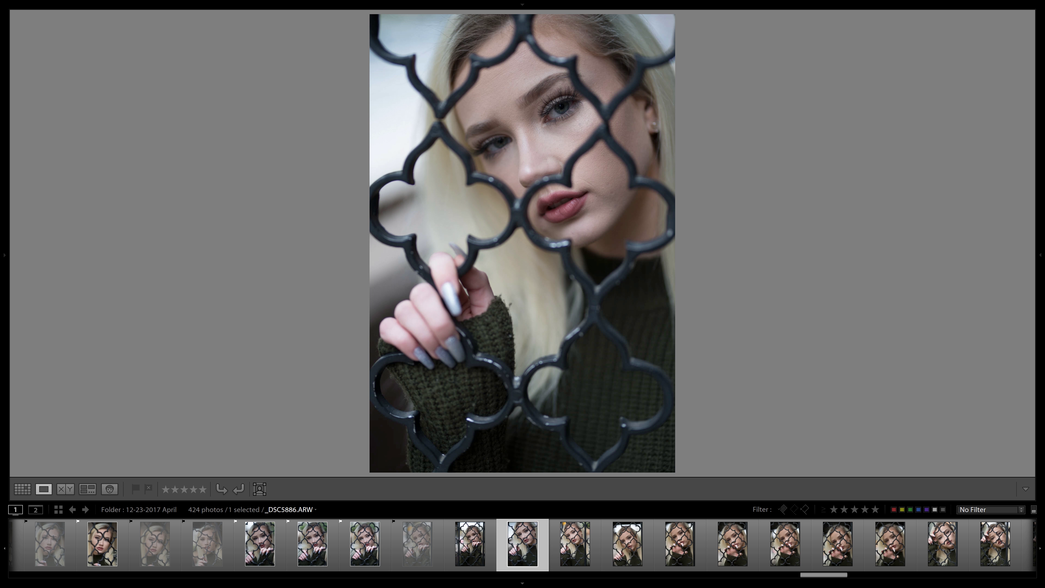
key("Left")
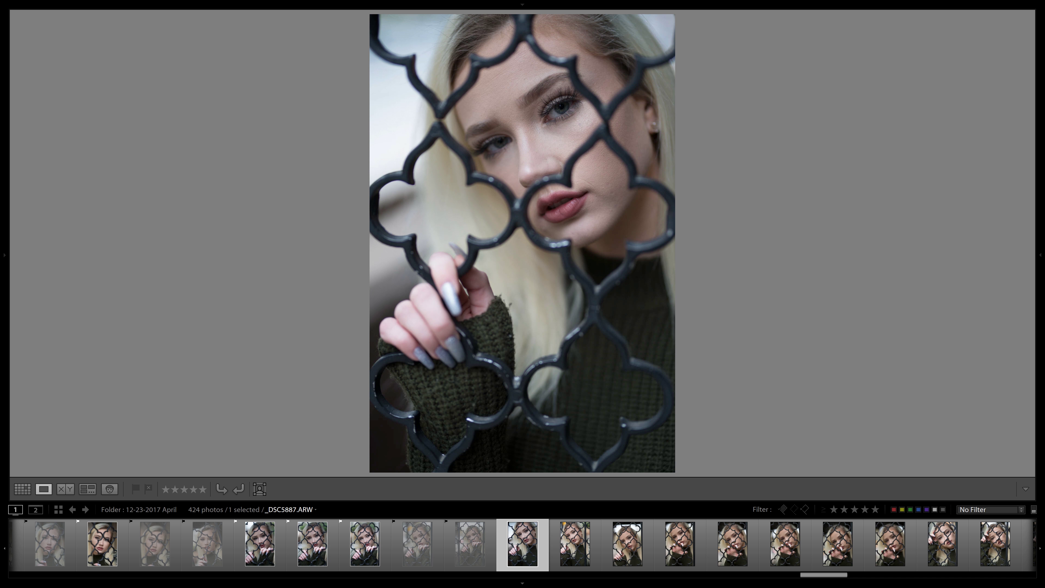
key("p")
key("Right")
key("Right")
key("Left")
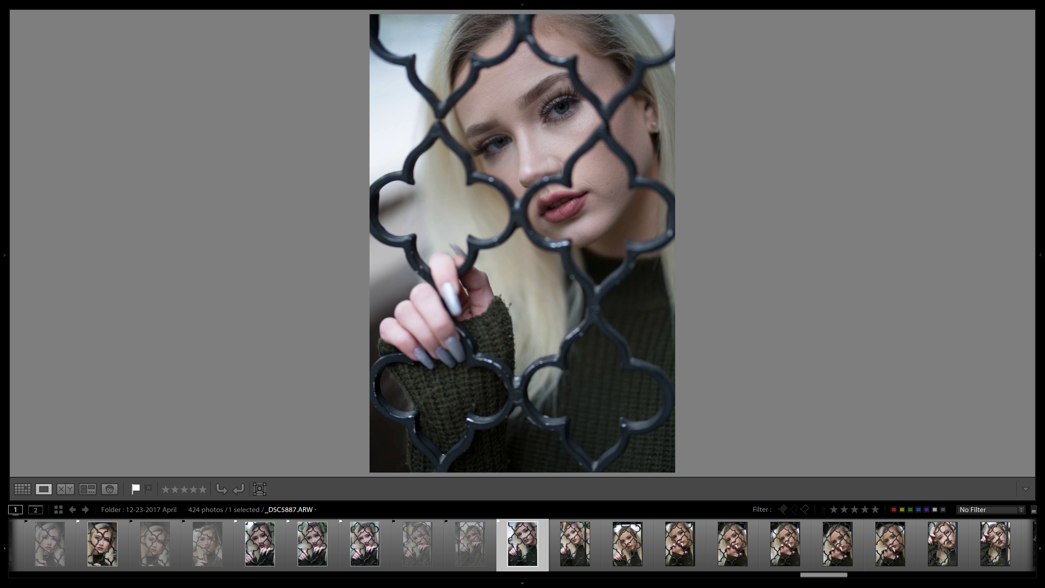
Step: Flag the gate portrait _DSC5888 as a pick, and reject the out-of-focus _DSC5889
key("Right")
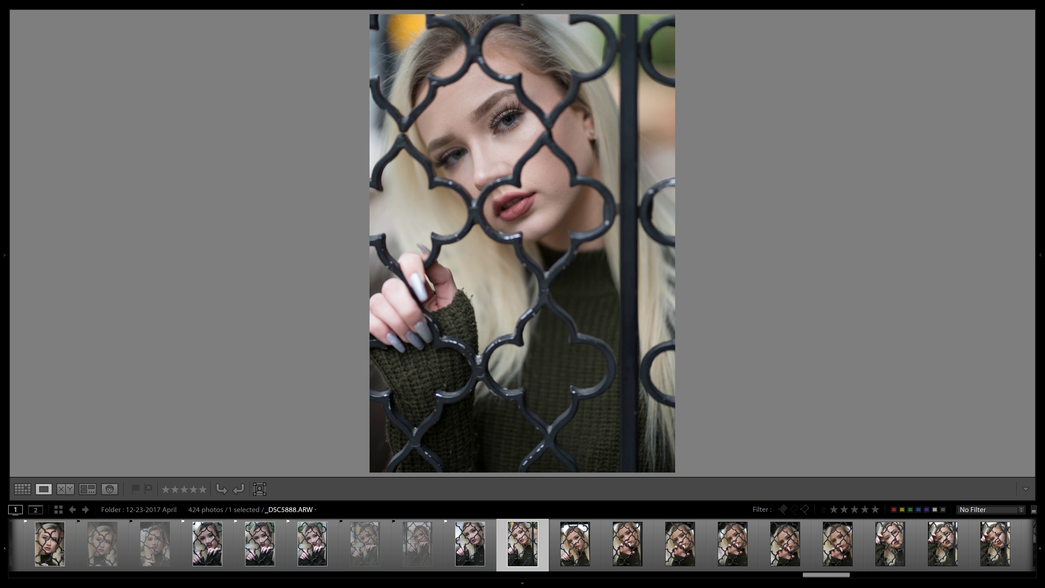
key("Right")
key("x")
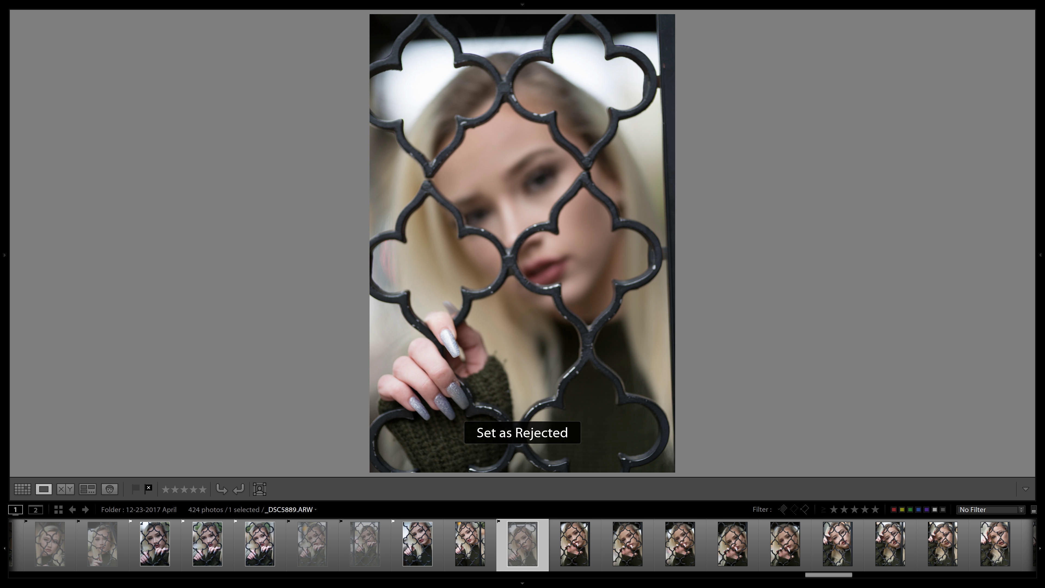
key("Left")
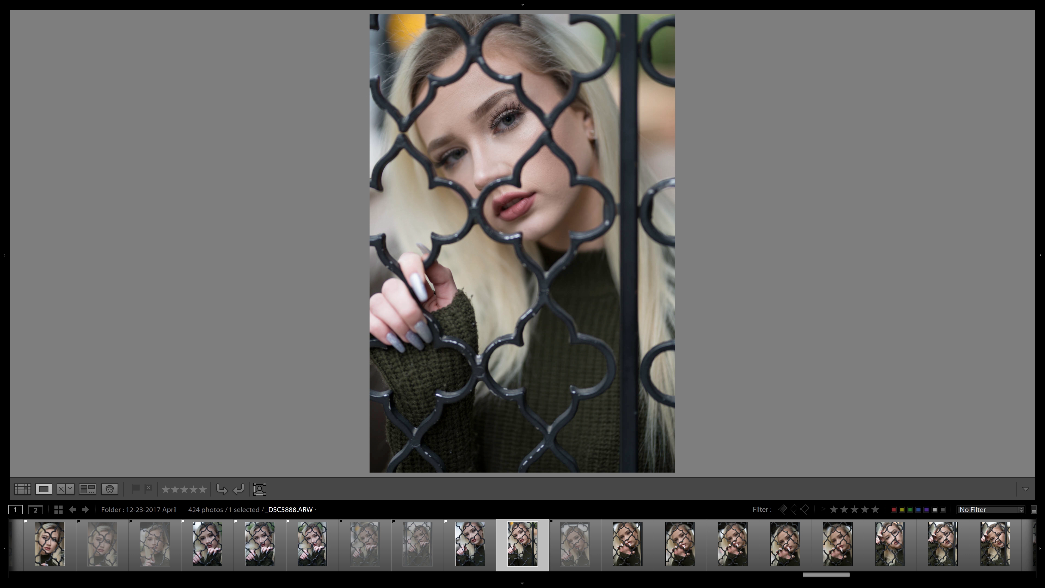
key("p")
key("Right")
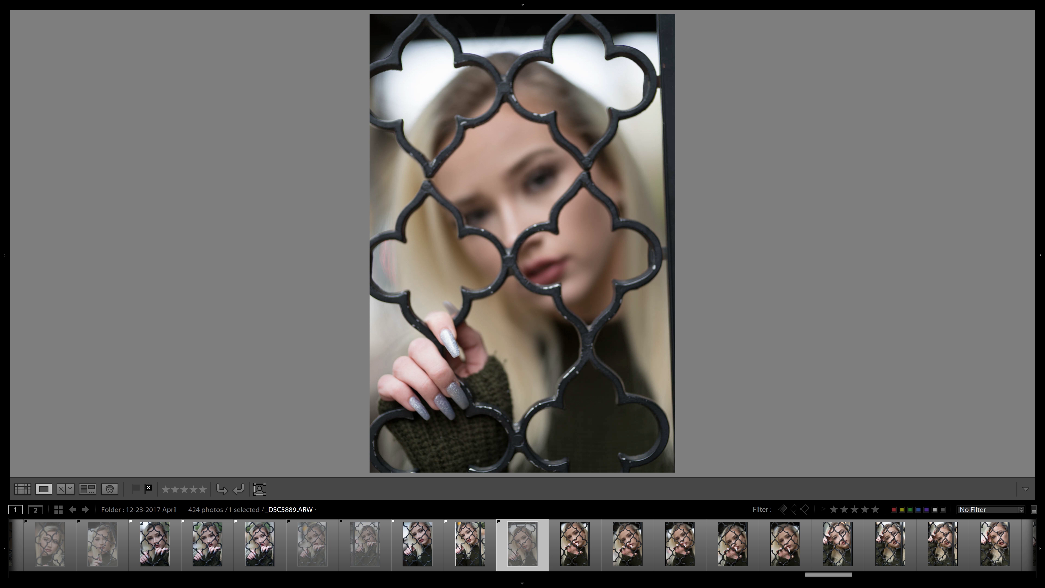
Step: Compare the blurred-face gate shots with their neighbours, and reject _DSC5890 and _DSC5891
key("Left")
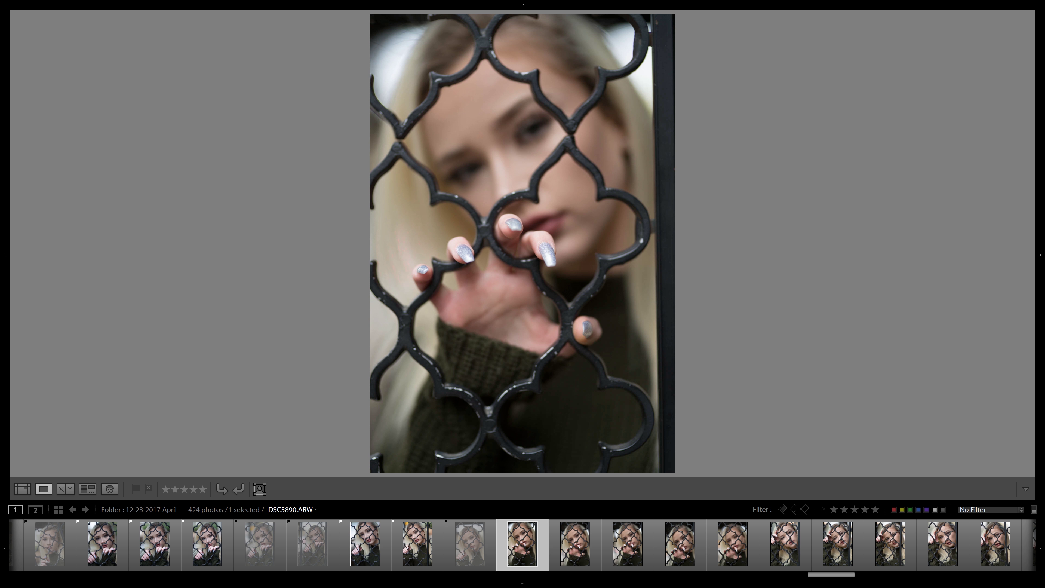
key("Right")
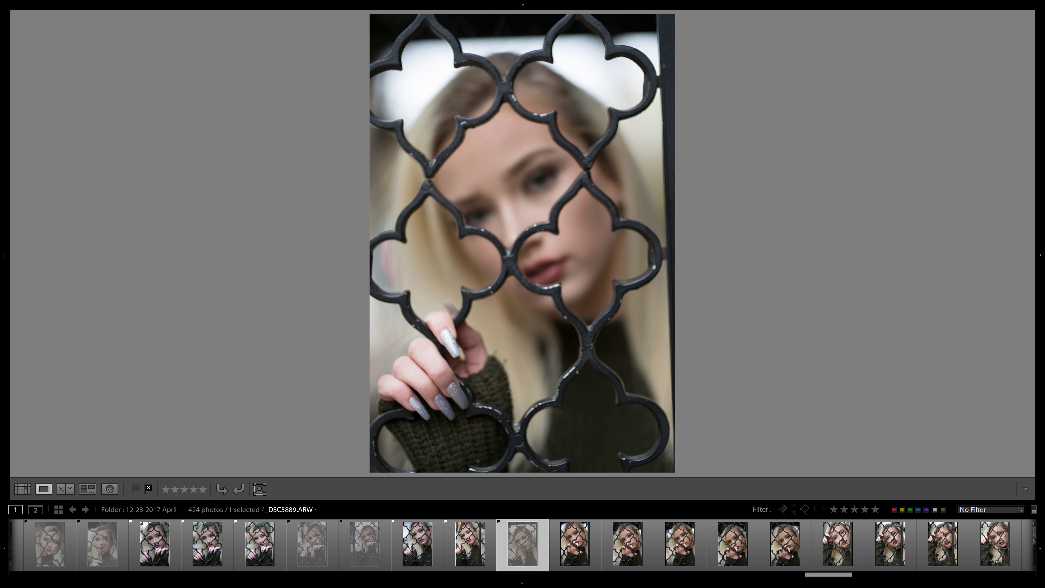
key("Right")
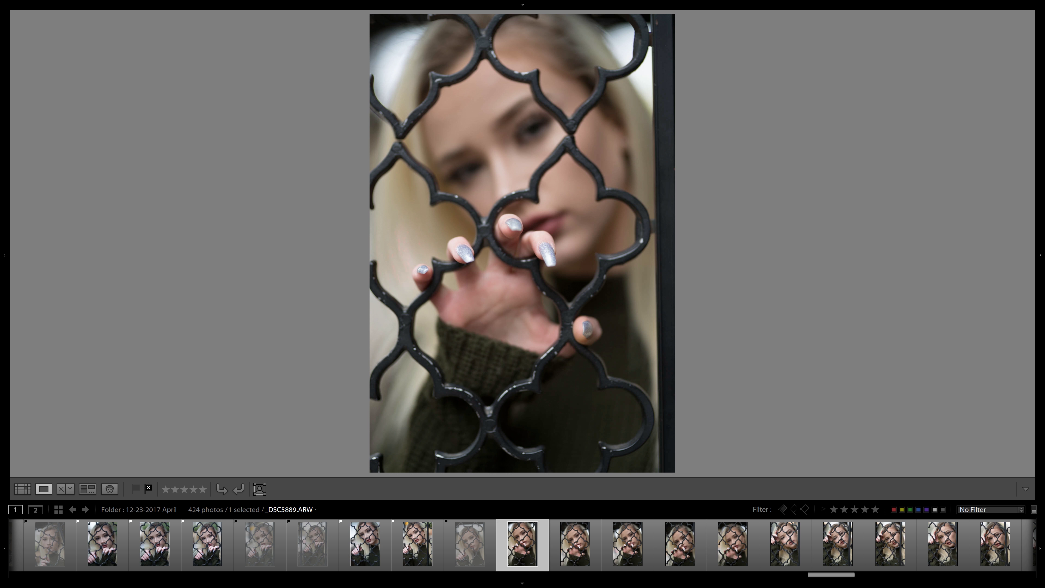
key("x")
key("Left")
key("Right")
key("x")
key("Left")
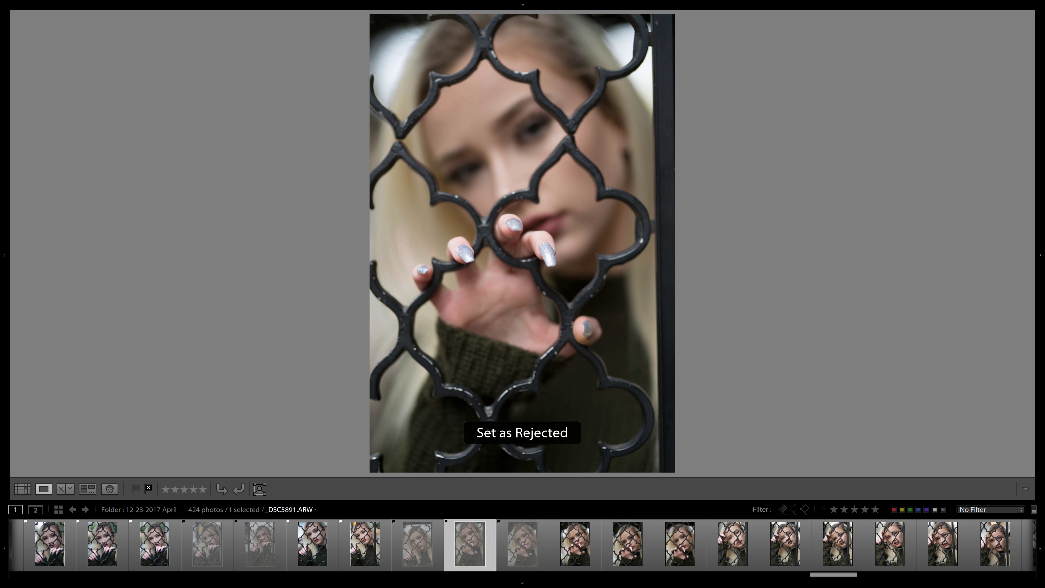
Step: Reject the blurred-face gate shot _DSC5892, and change the rejected _DSC5889 to a pick
key("Right")
key("Right")
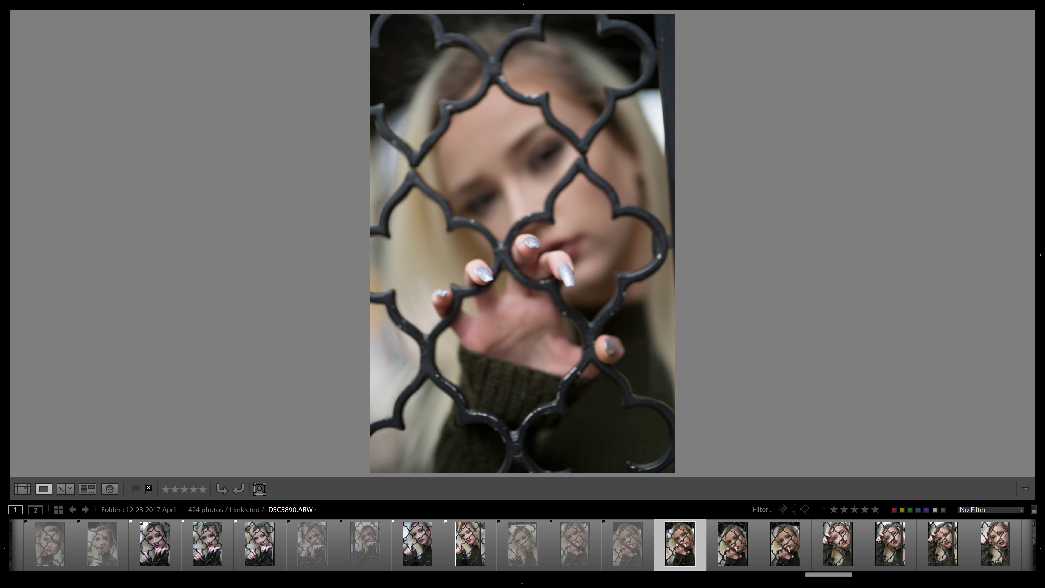
key("x")
key("Left")
key("Left")
key("Left")
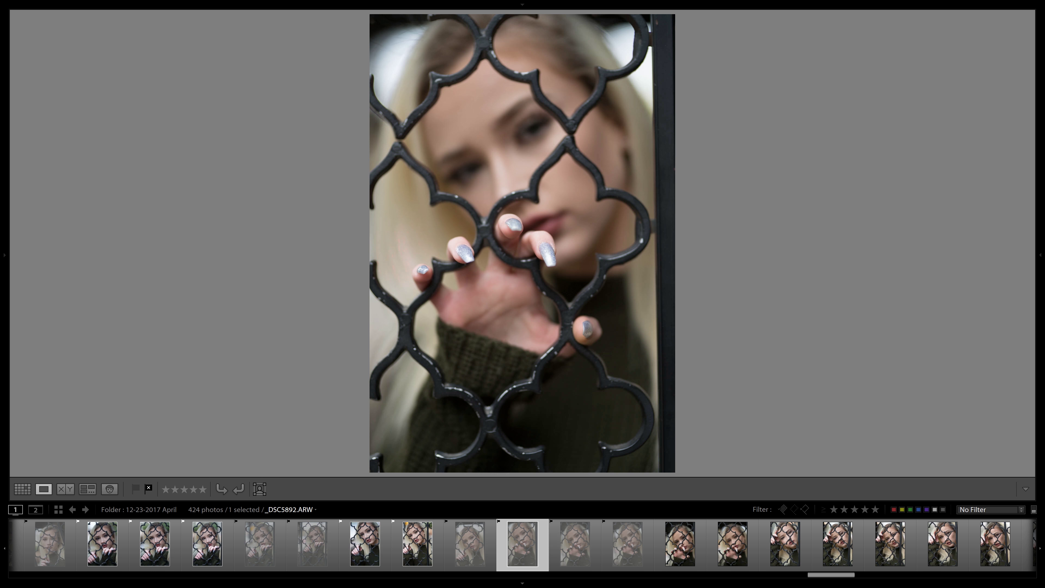
key("p")
Step: Reject the remaining blurred-face gate shots _DSC5893, _DSC5894 and _DSC5895
key("Right")
key("Right")
key("Right")
key("Right")
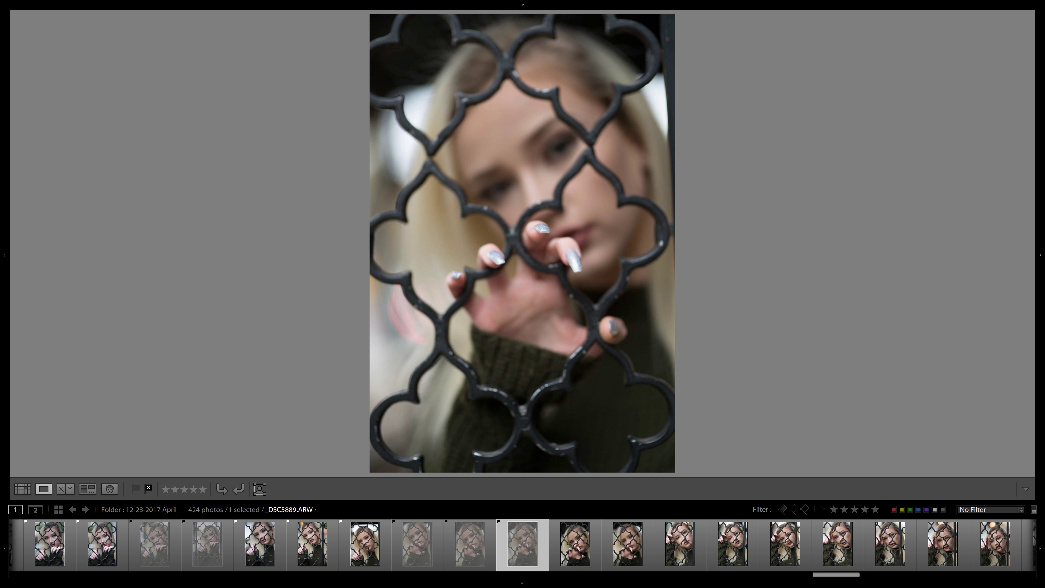
key("x")
key("Right")
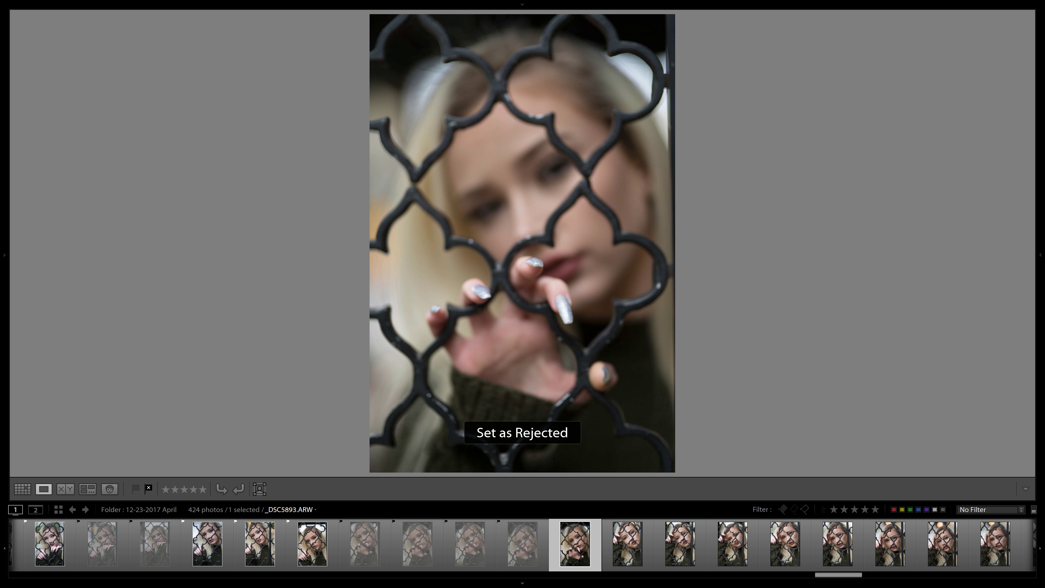
key("x")
key("Right")
key("x")
key("Right")
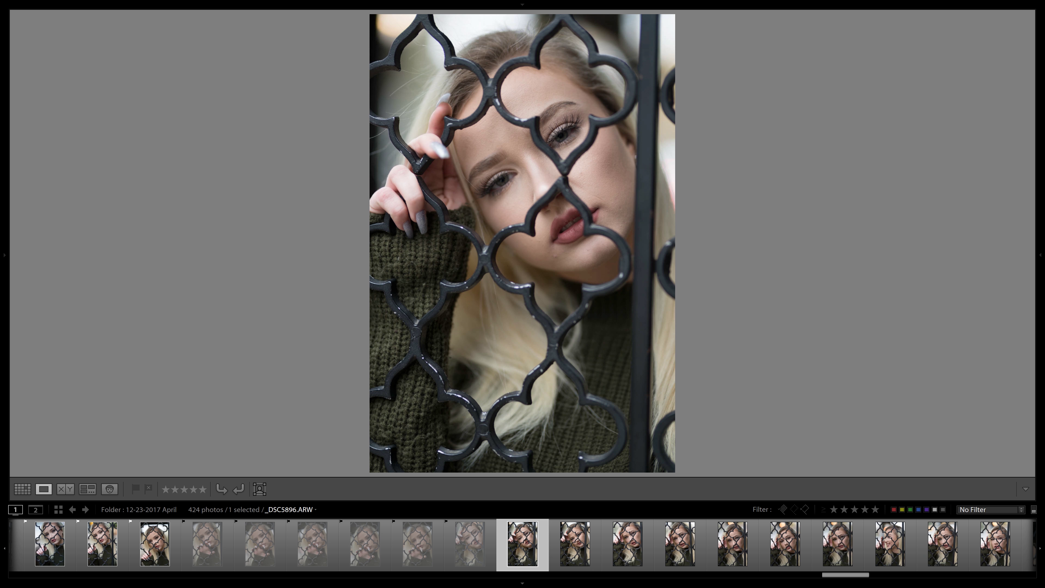
Step: Reject the raised-hand gate portraits _DSC5896 and _DSC5897, and flag _DSC5898 as a pick
key("x")
key("Right")
key("x")
key("Right")
key("x")
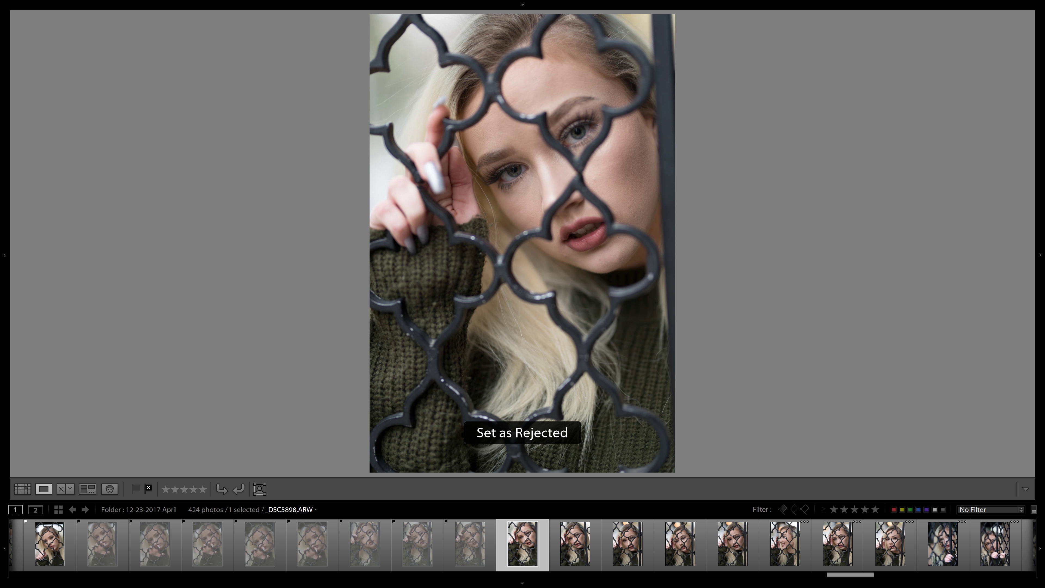
key("p")
Step: Compare the gate portrait _DSC5899 with _DSC5898, and flag _DSC5899 as a pick as well
key("Right")
key("x")
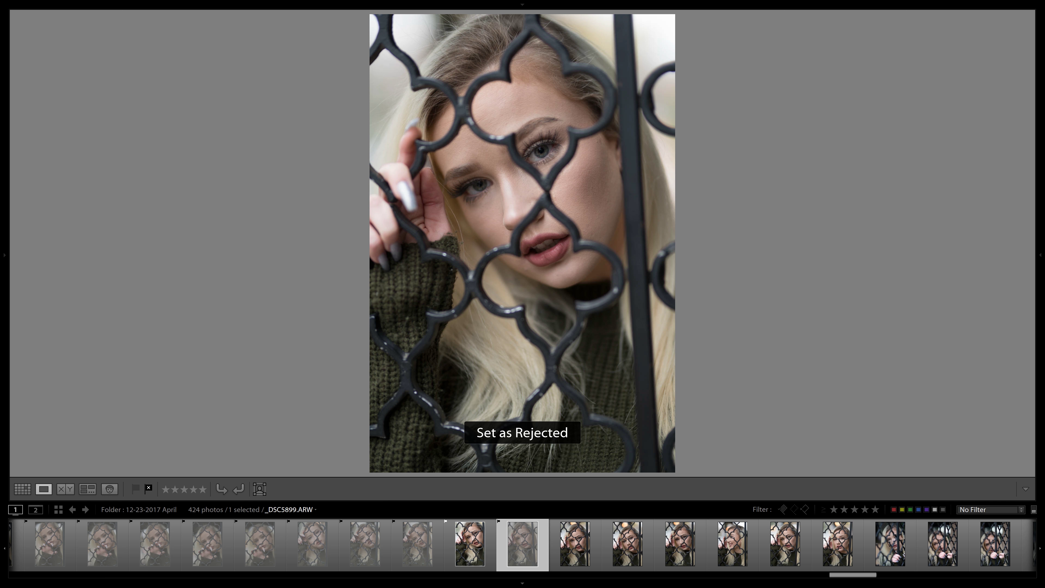
key("Left")
key("Right")
key("Left")
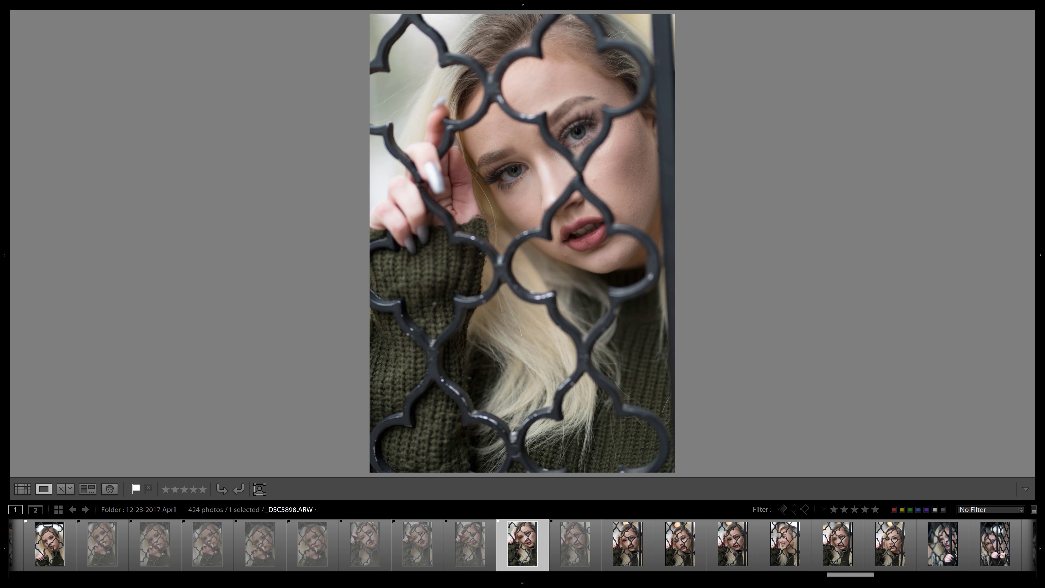
key("Right")
key("p")
Step: Reject the raised-hand gate shots _DSC5900, _DSC5901, _DSC5902 and the smiling side view _DSC5903
key("Right")
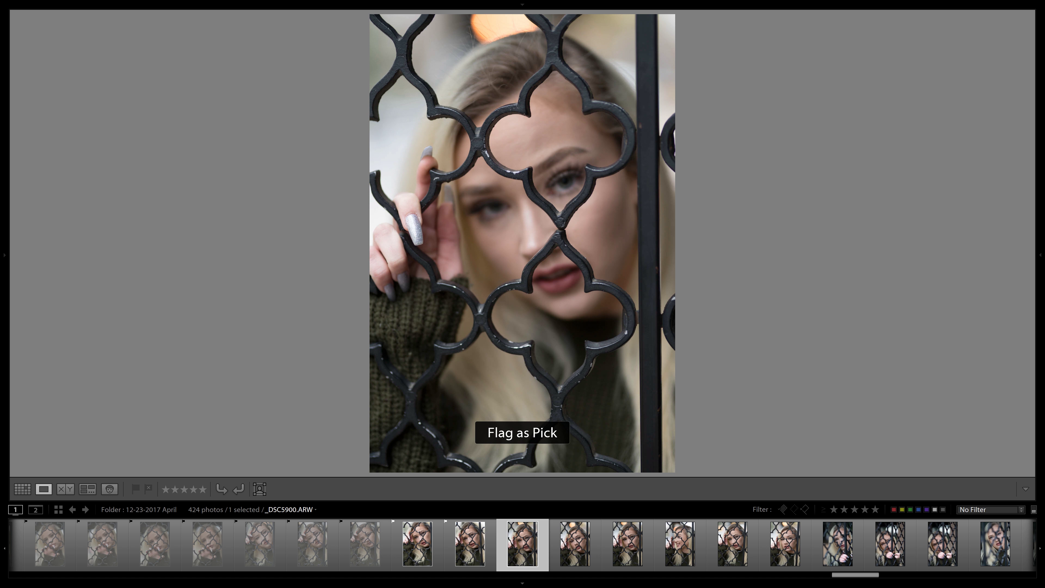
key("x")
key("Right")
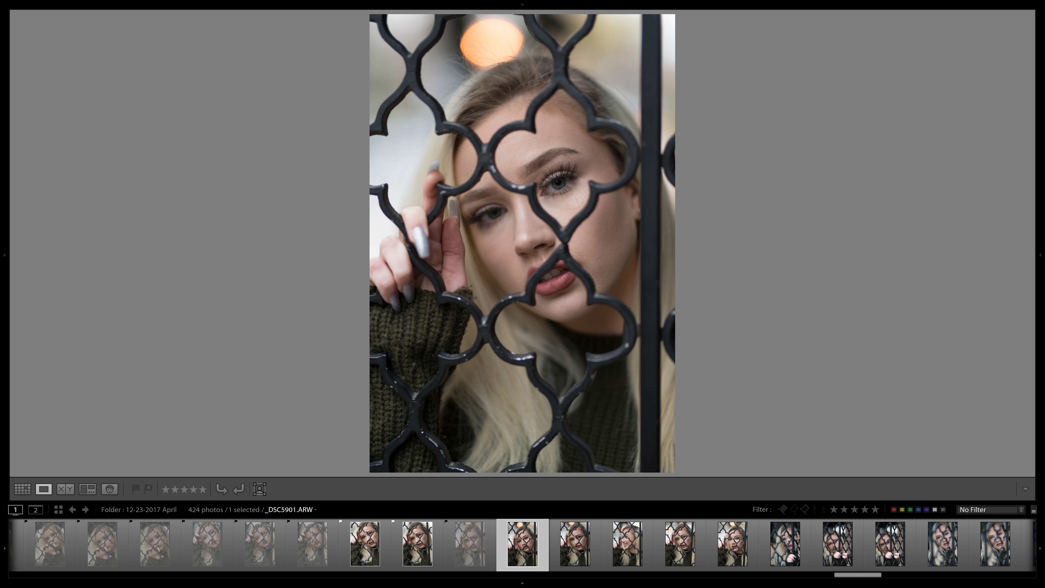
key("x")
key("Right")
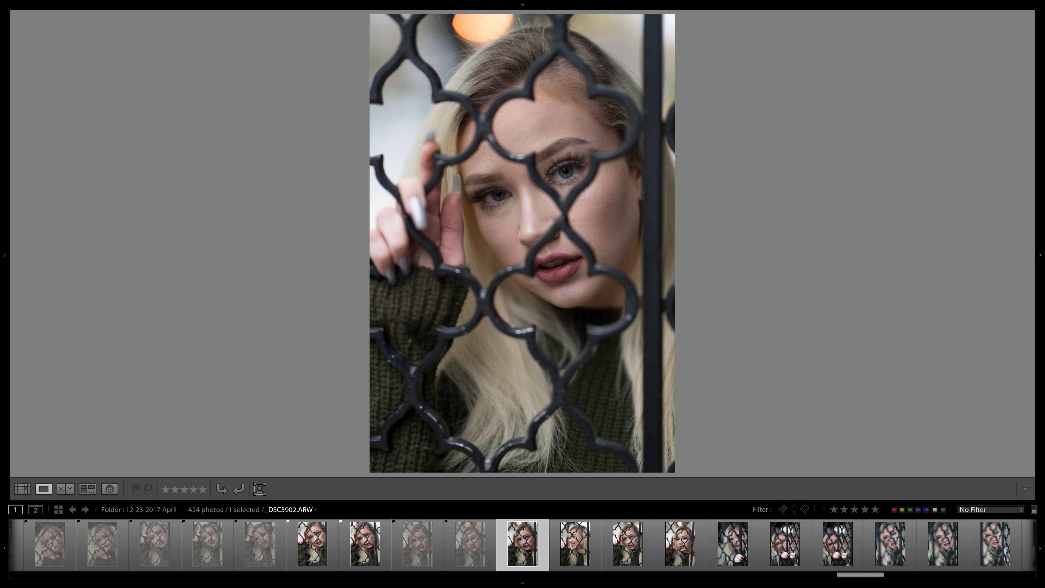
key("x")
key("Right")
key("x")
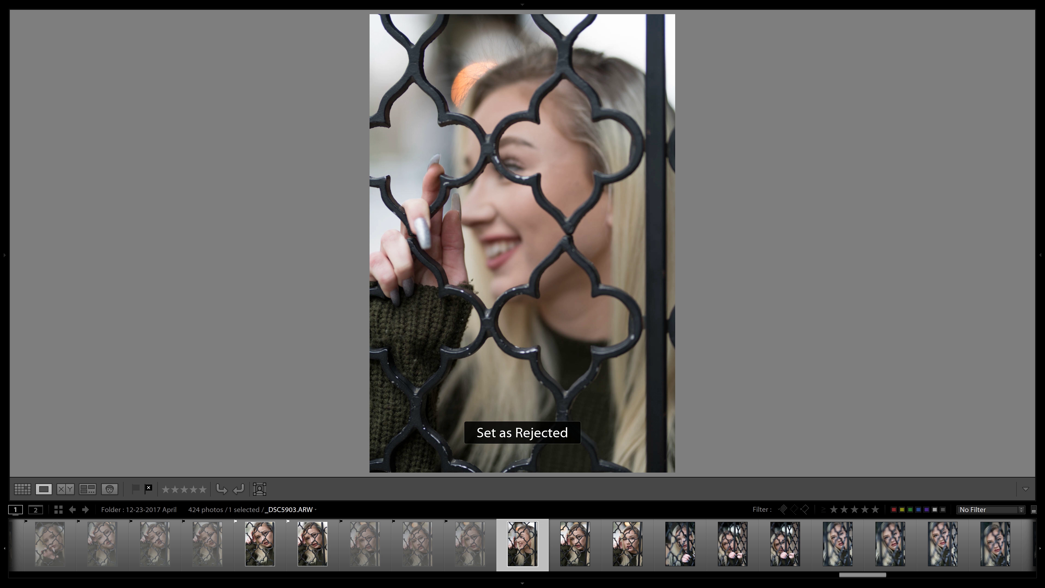
Step: Reject the last two raised-hand gate shots, _DSC5904 and _DSC5905
key("Right")
key("x")
key("Right")
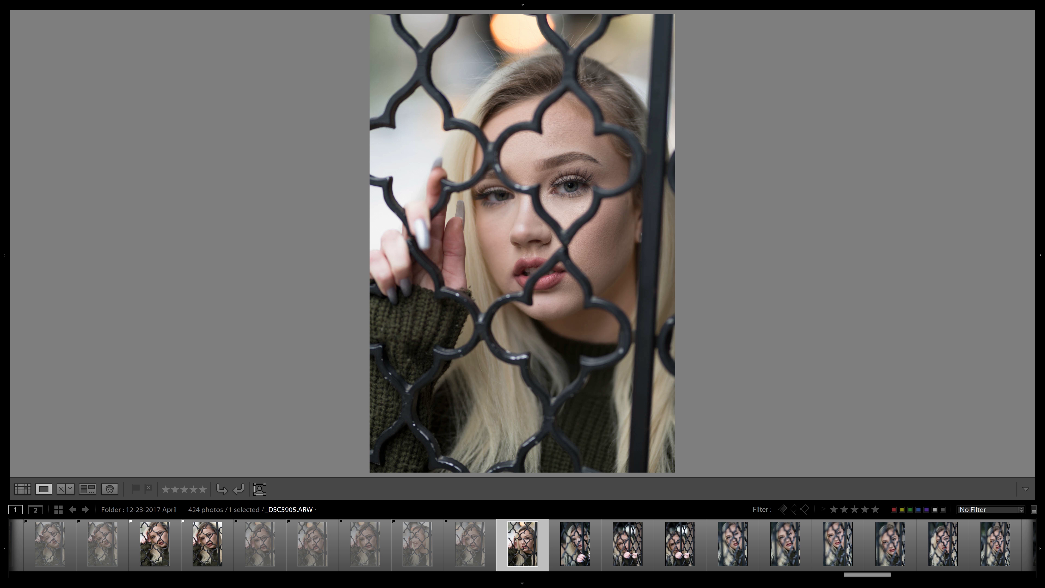
key("x")
Step: Reject the angled shots with hands gripping the gate, _DSC5906, _DSC5907 and _DSC5908
key("Right")
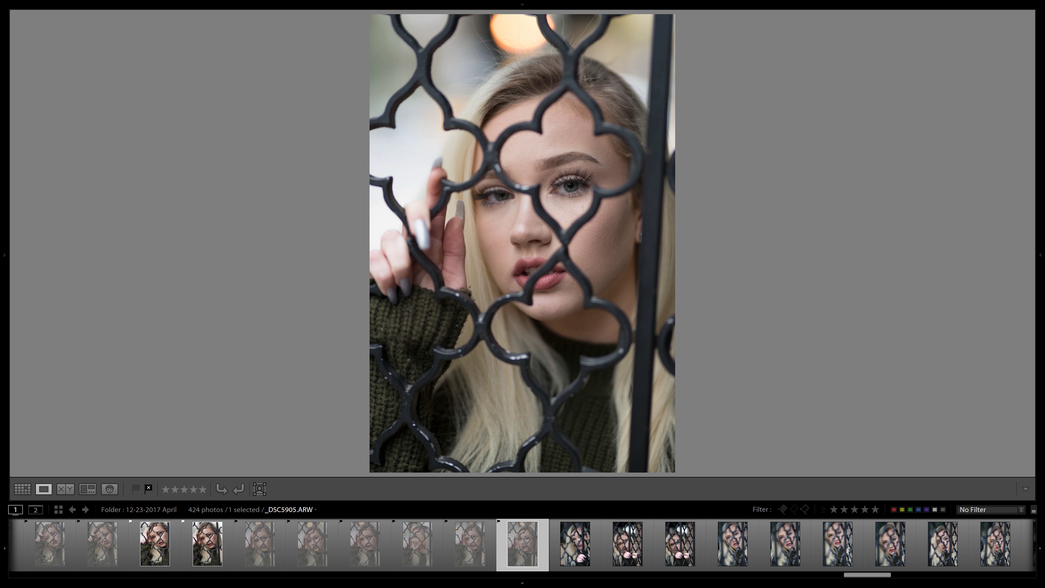
key("x")
key("Right")
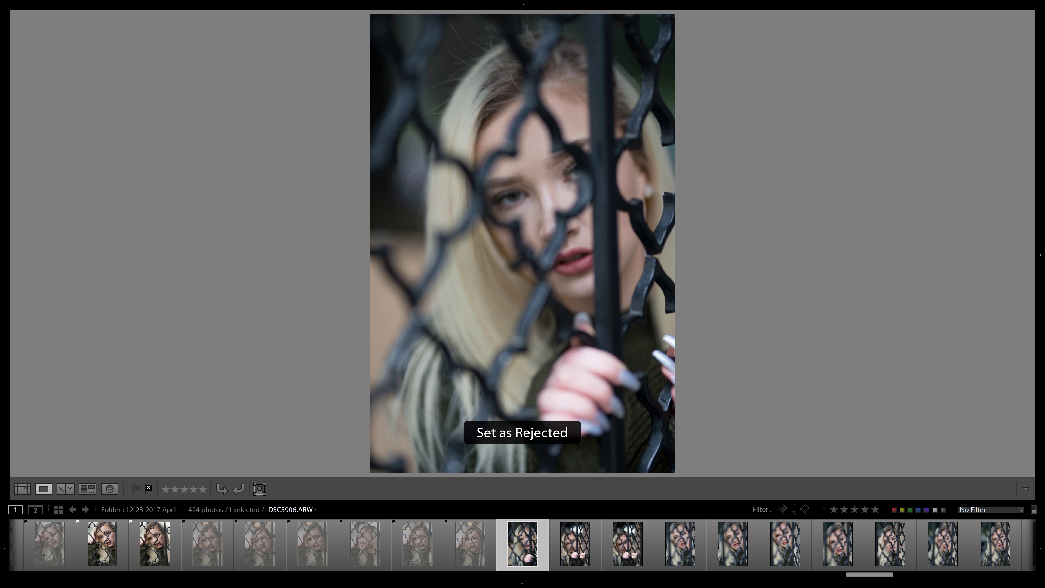
key("Right")
key("x")
key("Right")
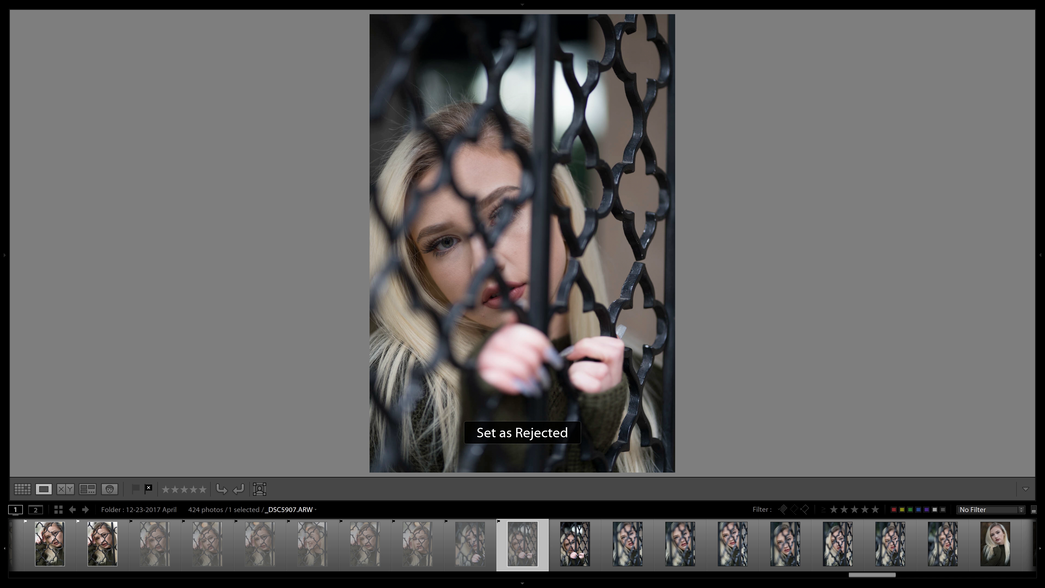
key("Right")
key("x")
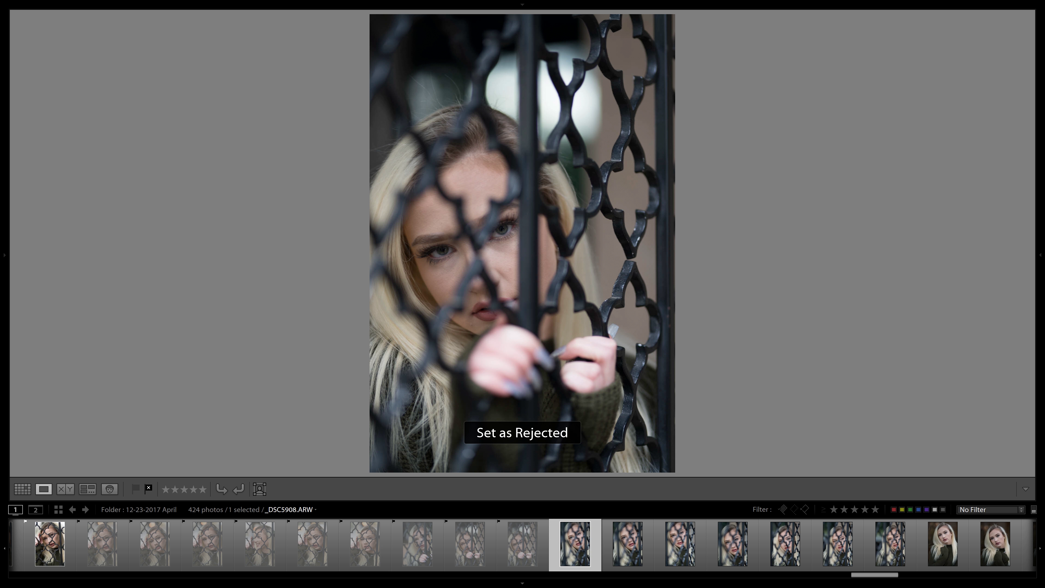
Step: Flag the through-the-gate portrait _DSC5909 as a pick, and reject _DSC5910
key("Right")
key("p")
key("Right")
key("x")
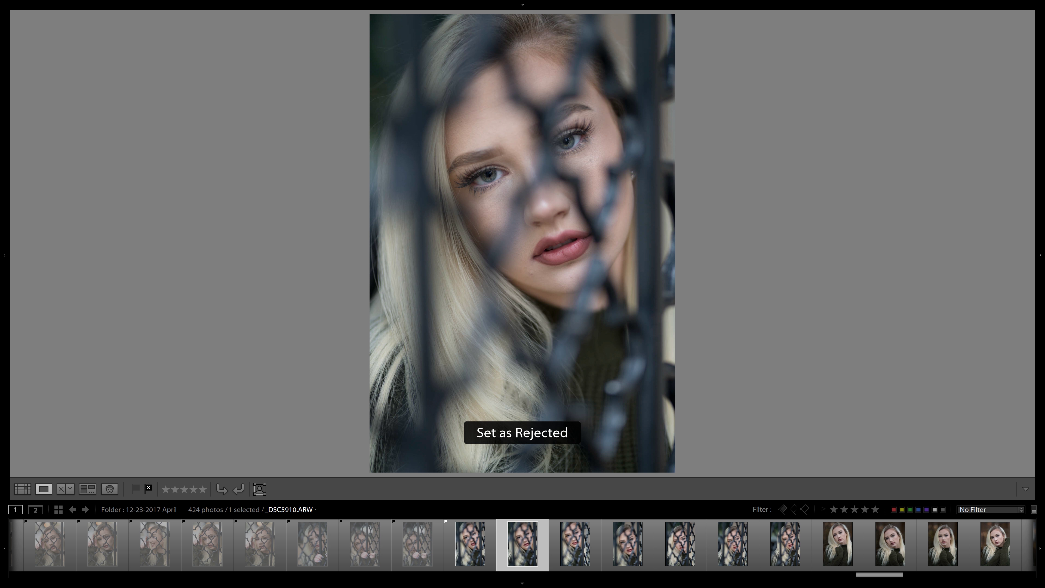
Step: Compare the through-the-gate close-ups _DSC5911 and _DSC5912, flag _DSC5911 as a pick, and reject _DSC5912
key("Right")
key("x")
key("Right")
key("x")
key("Left")
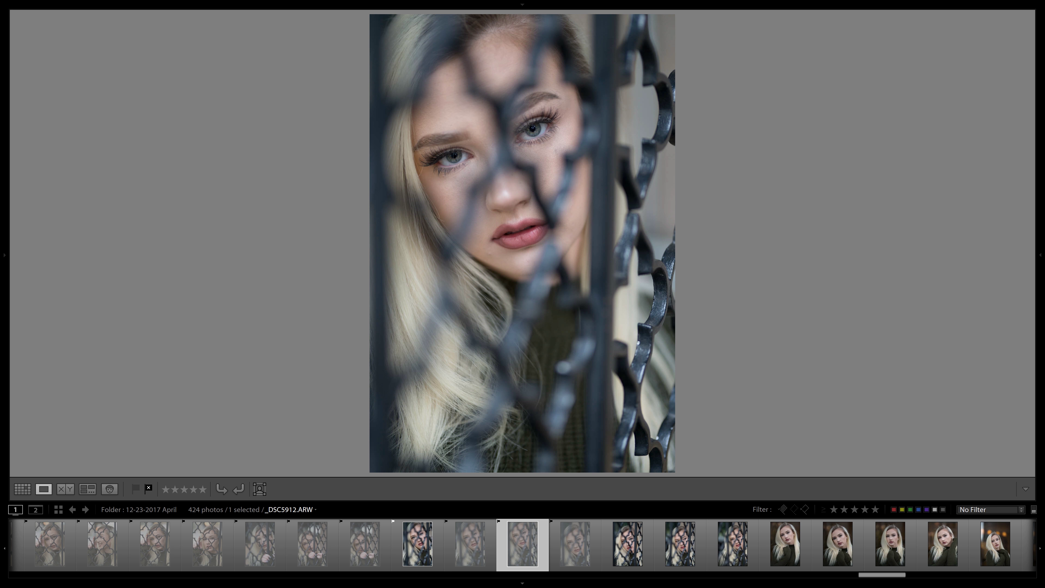
key("p")
key("Right")
key("x")
Step: Reject the through-the-gate shots _DSC5913 and _DSC5914
key("Right")
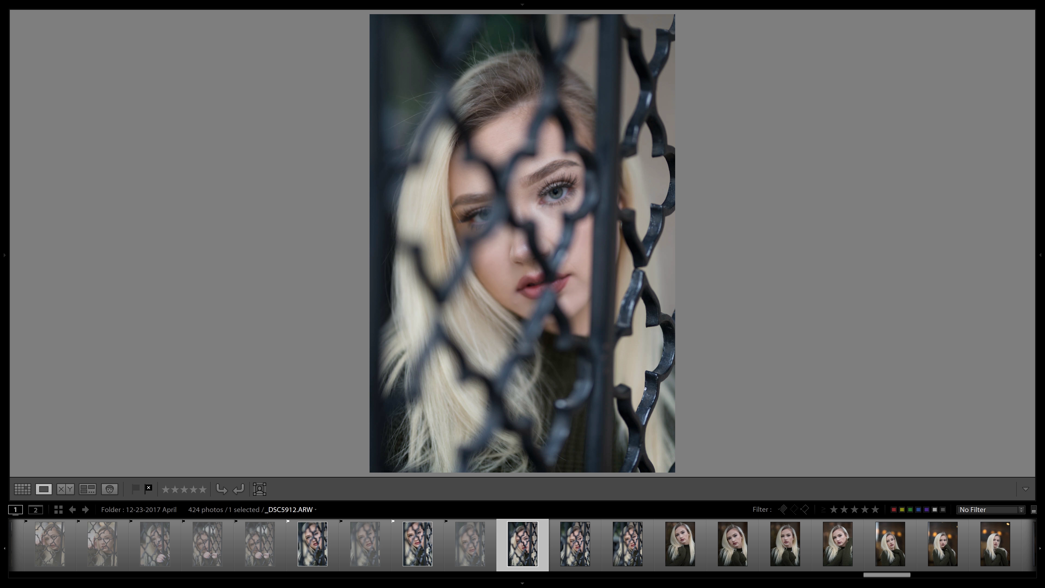
key("x")
key("Right")
key("x")
Step: Compare the last through-the-gate shot _DSC5915 with its neighbours, and reject it
key("Right")
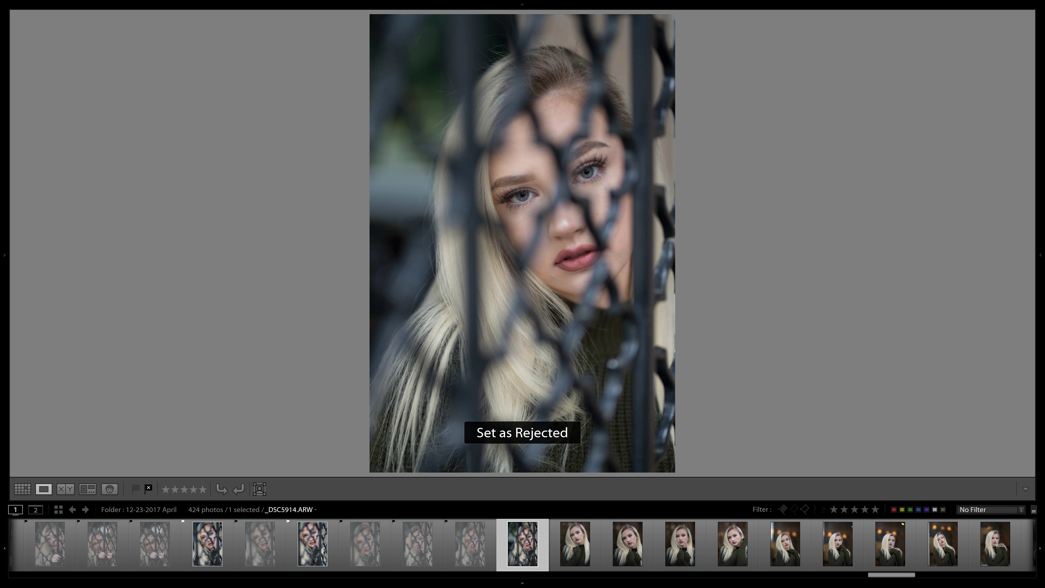
key("x")
key("Left")
key("Right")
key("Right")
key("Left")
key("x")
key("Right")
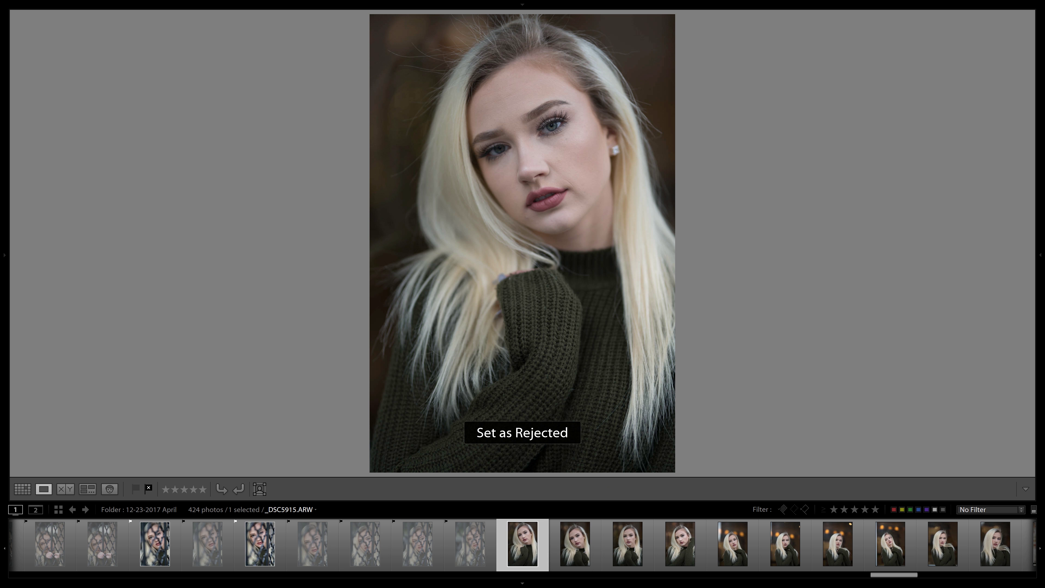
Step: Flag the tilted-head portraits on the dark background, _DSC5916 and _DSC5917, as picks
key("x")
key("p")
key("Right")
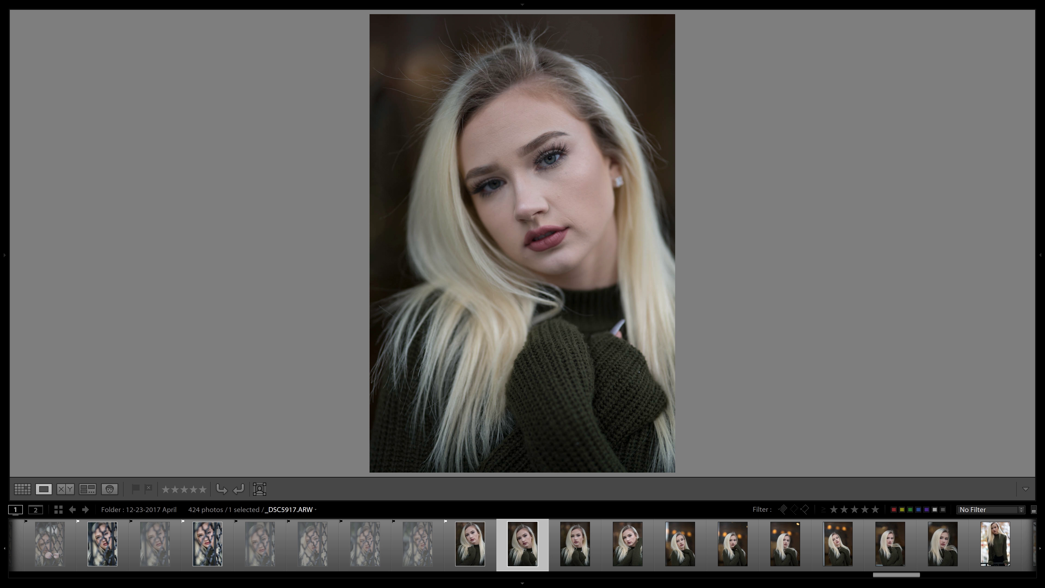
key("x")
key("Left")
key("p")
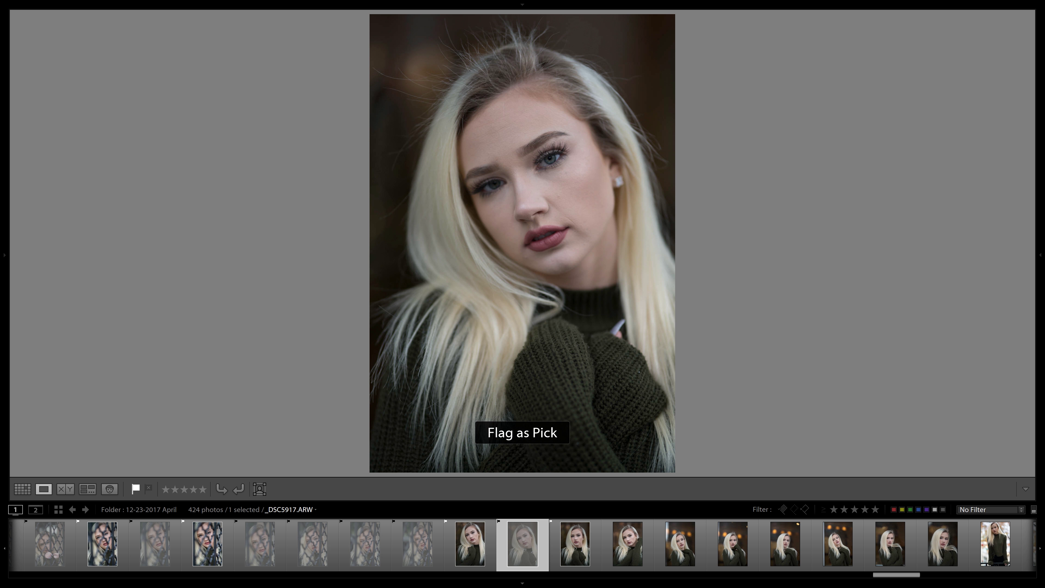
key("x")
key("p")
Step: Reject the straight-on portrait _DSC5918, and flag the raised-arm portrait _DSC5919 as a pick
key("Right")
key("x")
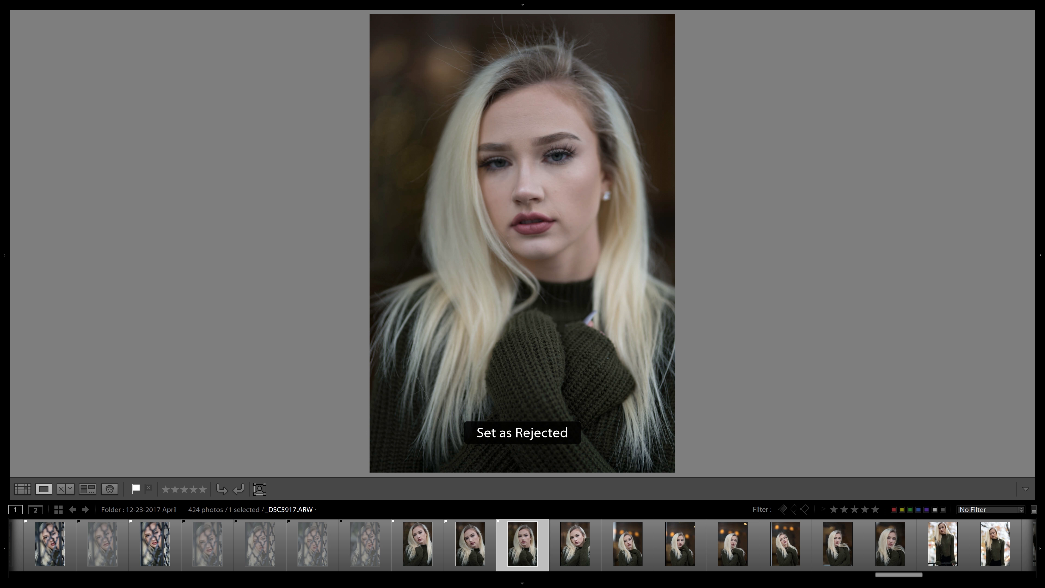
key("Right")
key("x")
key("p")
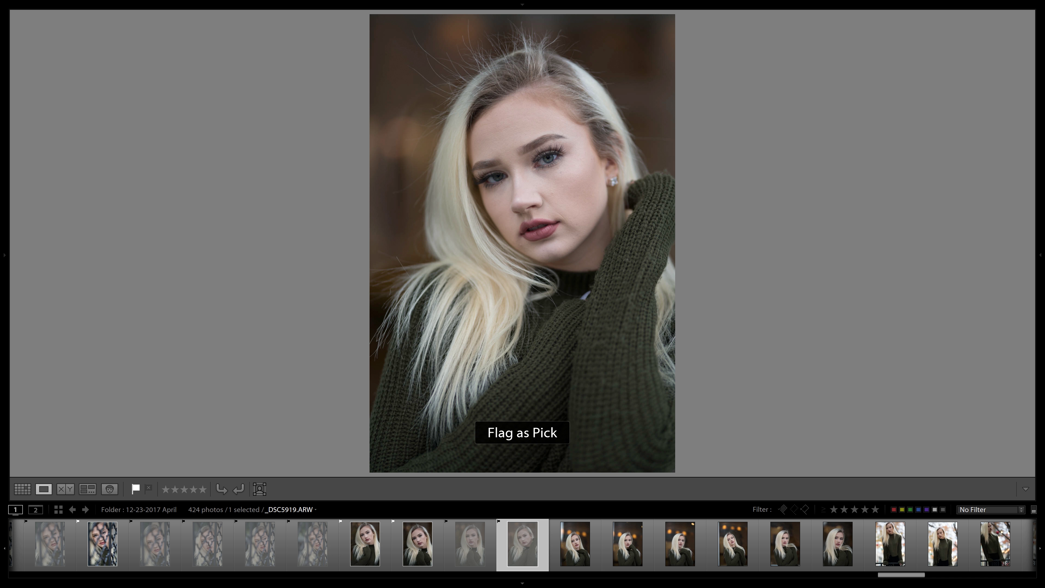
Step: Flag the warm-lights portrait _DSC5921 as a pick, and reject its neighbours _DSC5920 and _DSC5922
key("Right")
key("x")
key("Right")
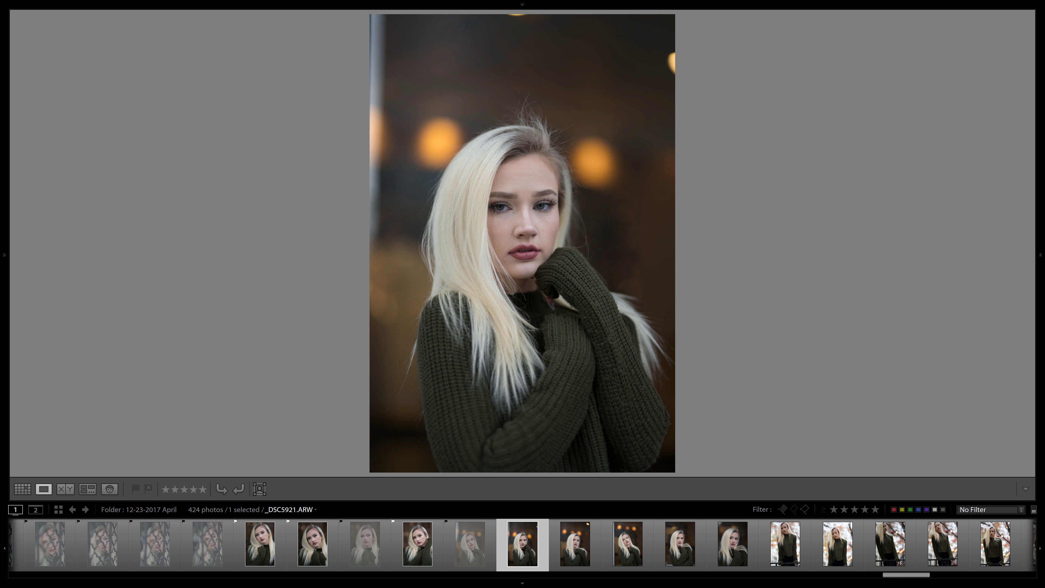
key("x")
key("p")
key("Right")
key("x")
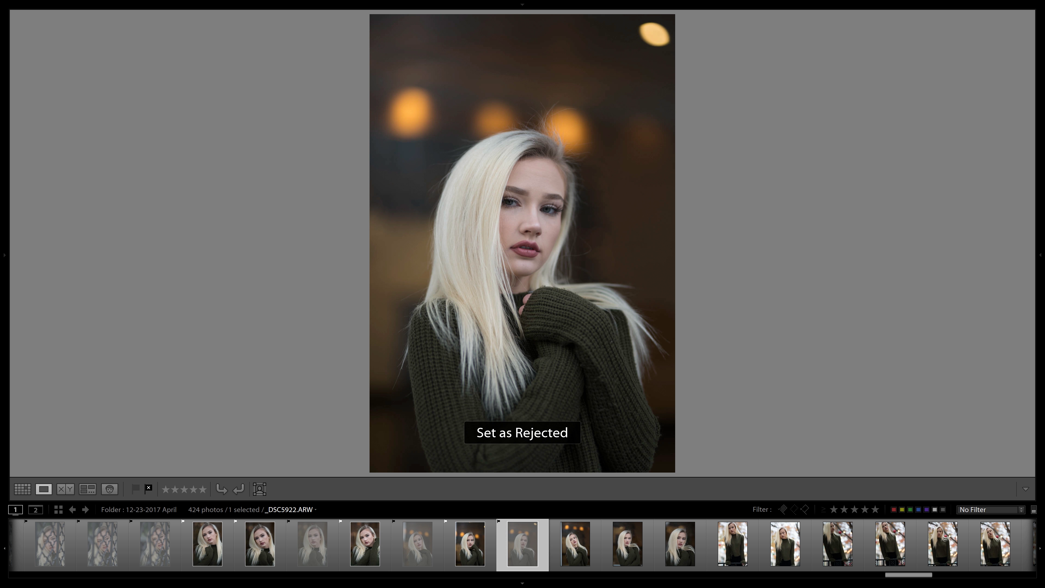
Step: Compare the crossed-arms portraits _DSC5923 and _DSC5924, remove the flag from _DSC5924, and flag _DSC5923 as a pick
key("Right")
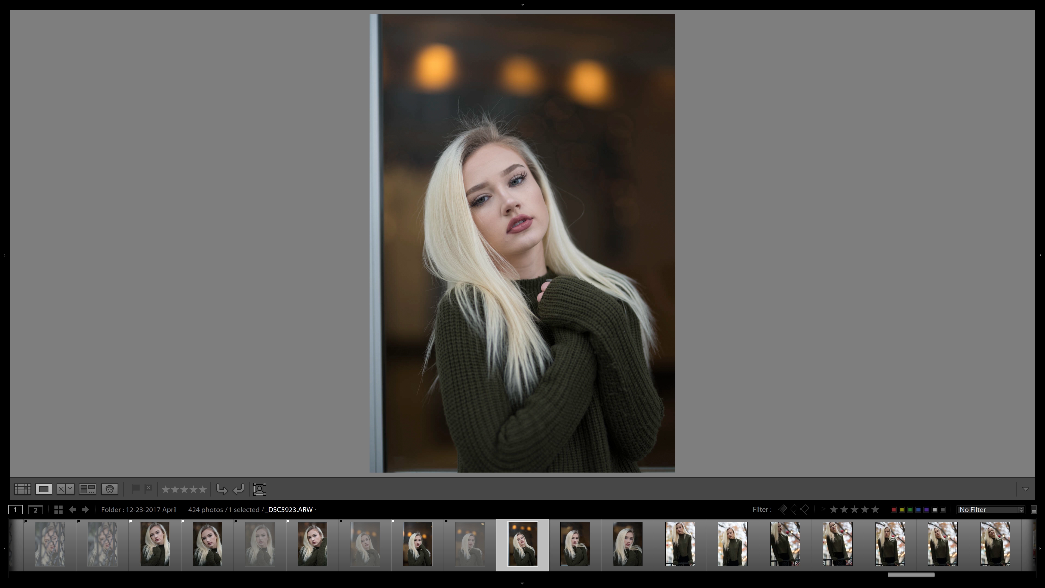
key("Right")
key("p")
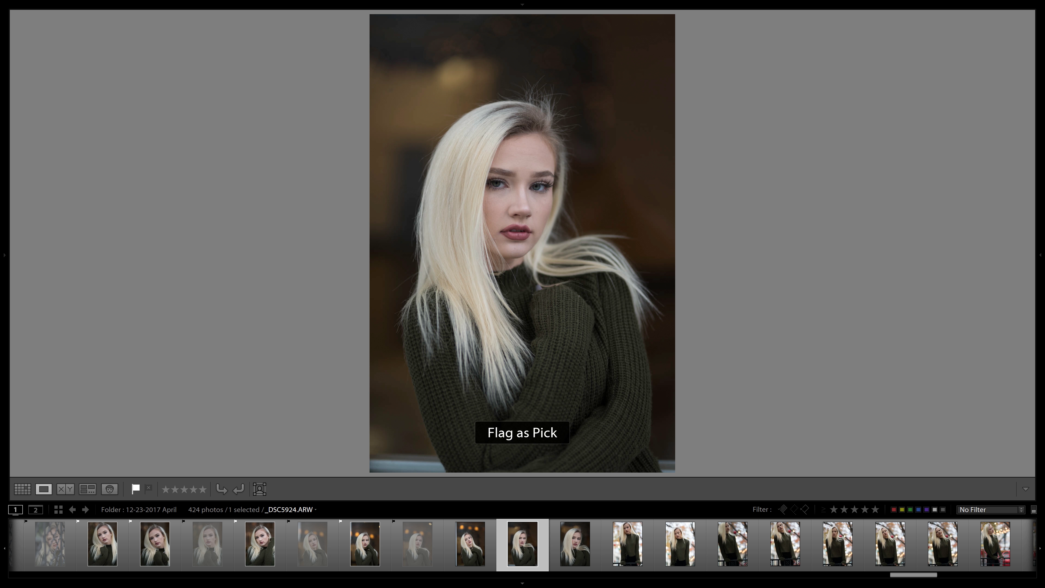
key("Right")
key("Right")
key("u")
key("Left")
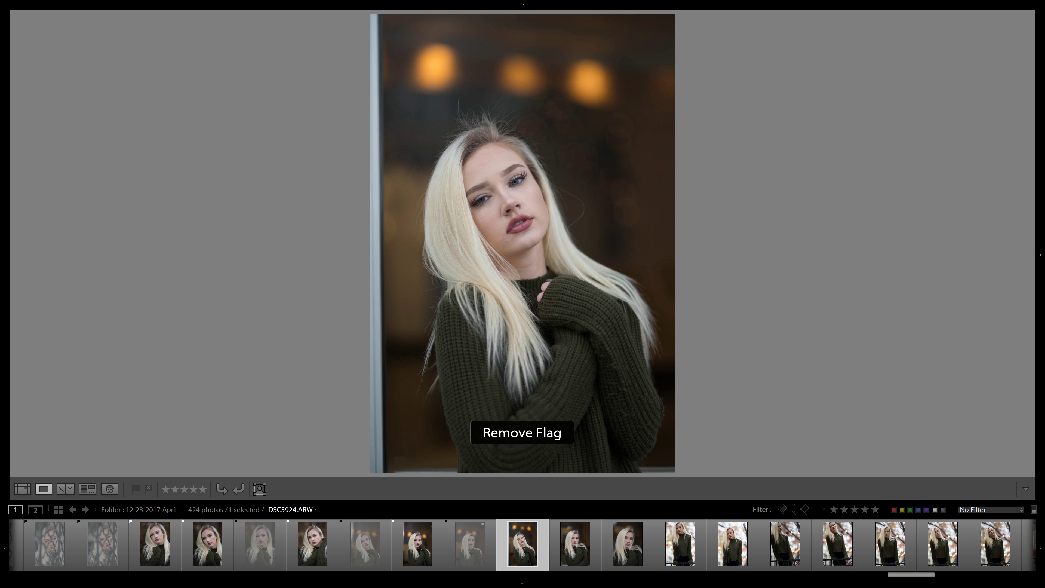
key("p")
Step: Reject the closer crossed-arms portrait _DSC5925
key("Right")
key("Right")
key("Right")
key("x")
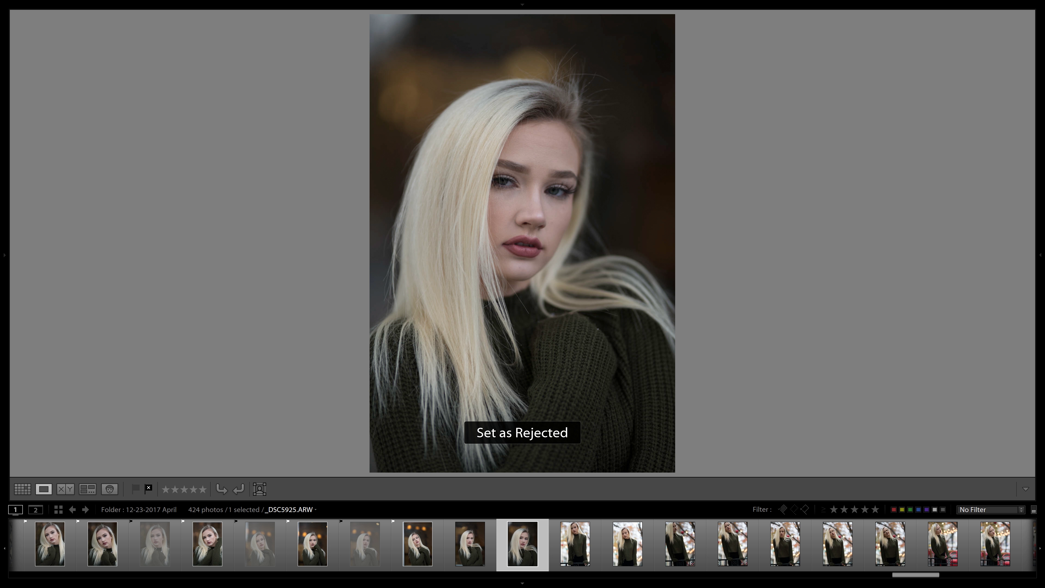
Step: Reject the first outdoor shot _DSC5926 and the eyes-closed _DSC5927
key("Right")
key("x")
key("Right")
key("x")
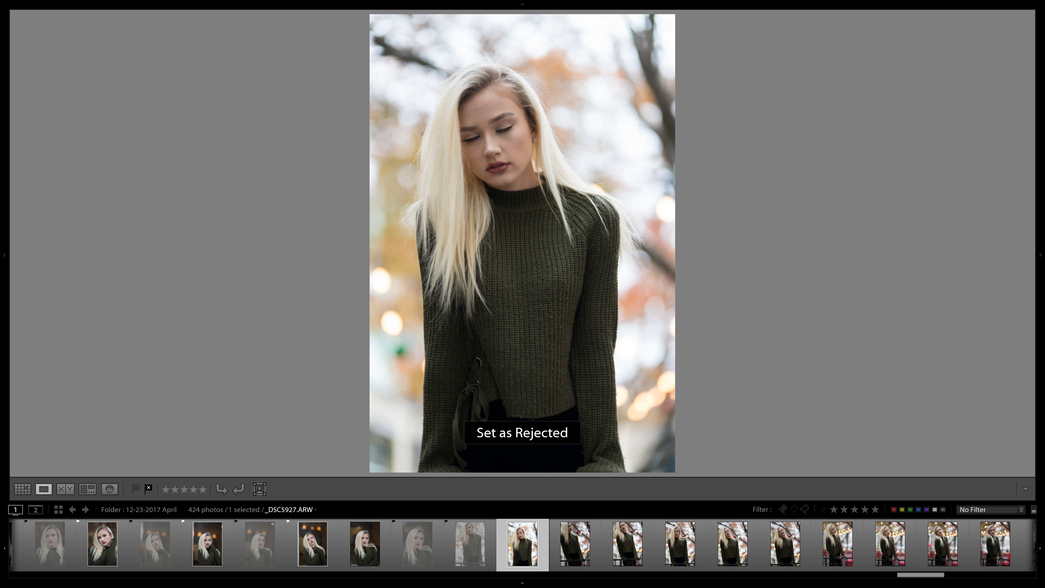
key("x")
Step: Reject the outdoor railing shots _DSC5928 through _DSC5933
key("Right")
key("x")
key("Right")
key("x")
key("Right")
key("x")
key("Right")
key("x")
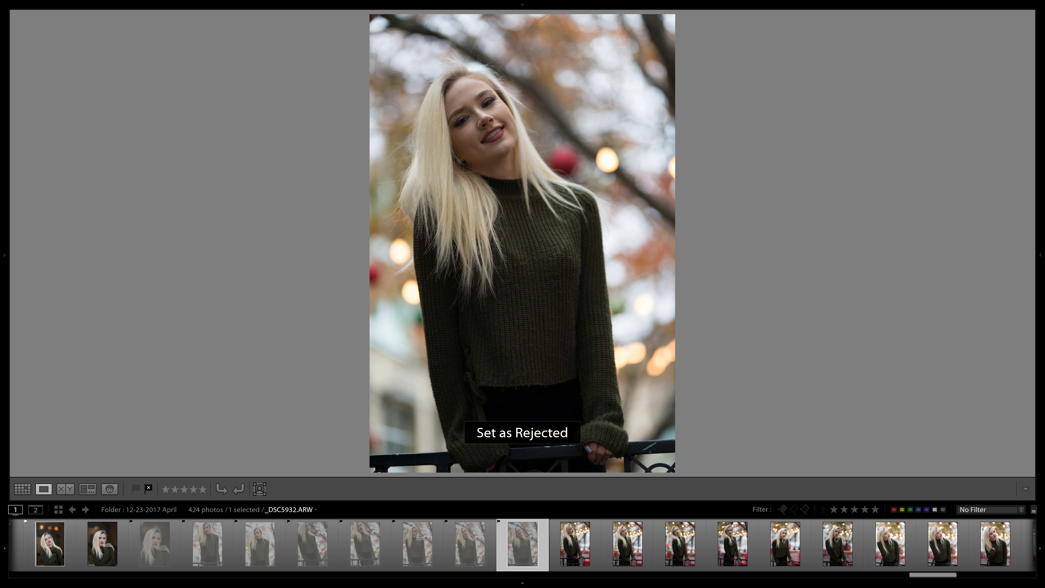
key("Right")
key("x")
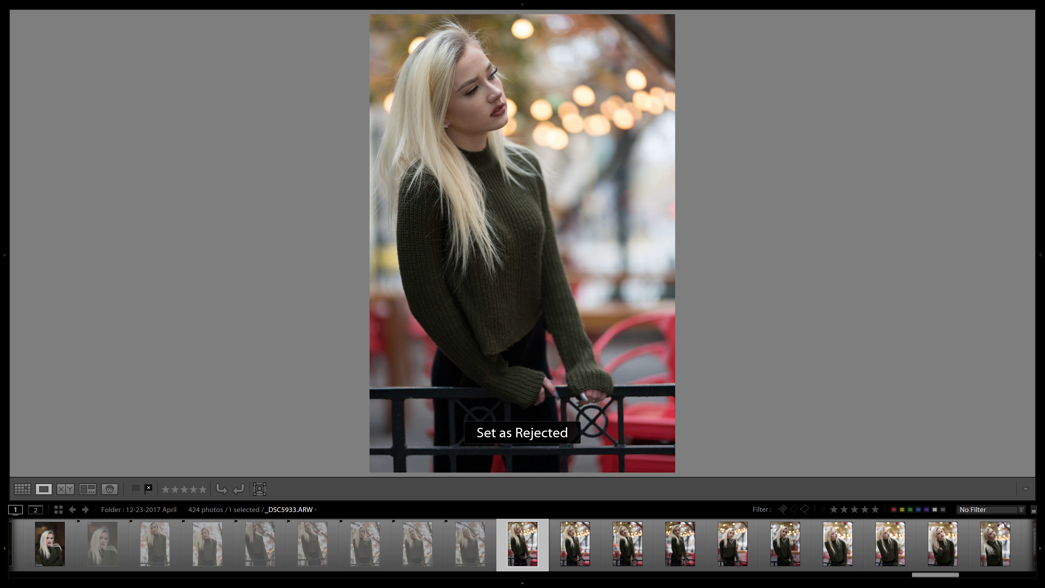
Step: Reject the railing shot _DSC5934 and flag _DSC5935 as a pick
key("Right")
key("x")
key("Right")
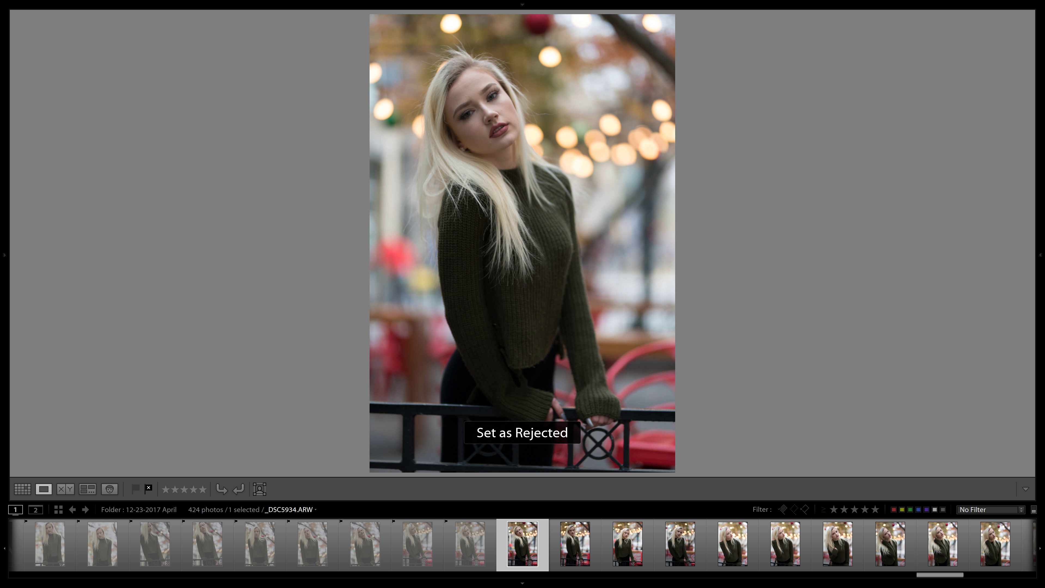
key("x")
key("p")
Step: Reject _DSC5936 and _DSC5937, and flag the railing portrait _DSC5938 as a pick
key("Right")
key("x")
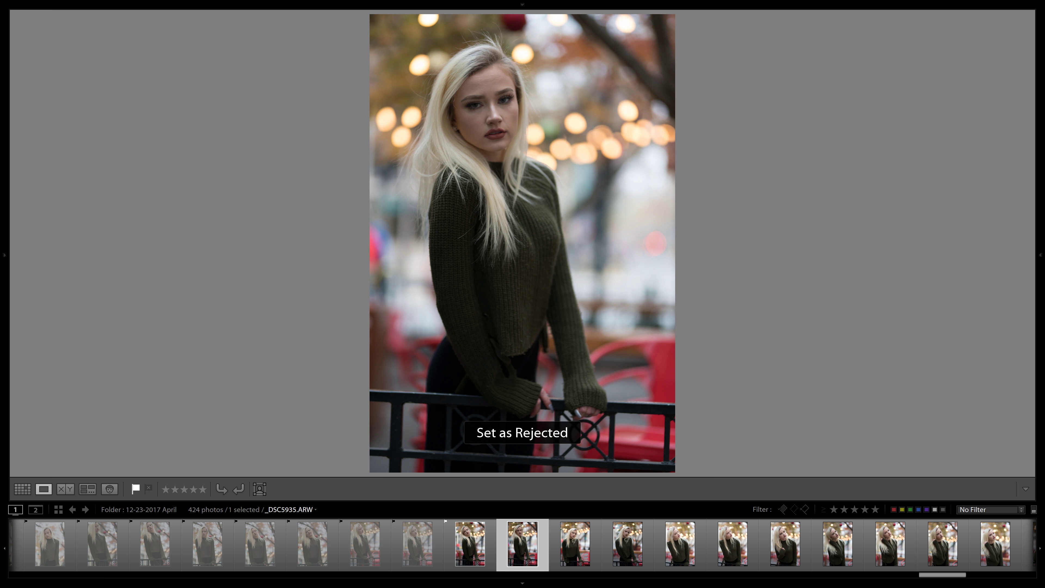
key("Right")
key("x")
key("Right")
key("x")
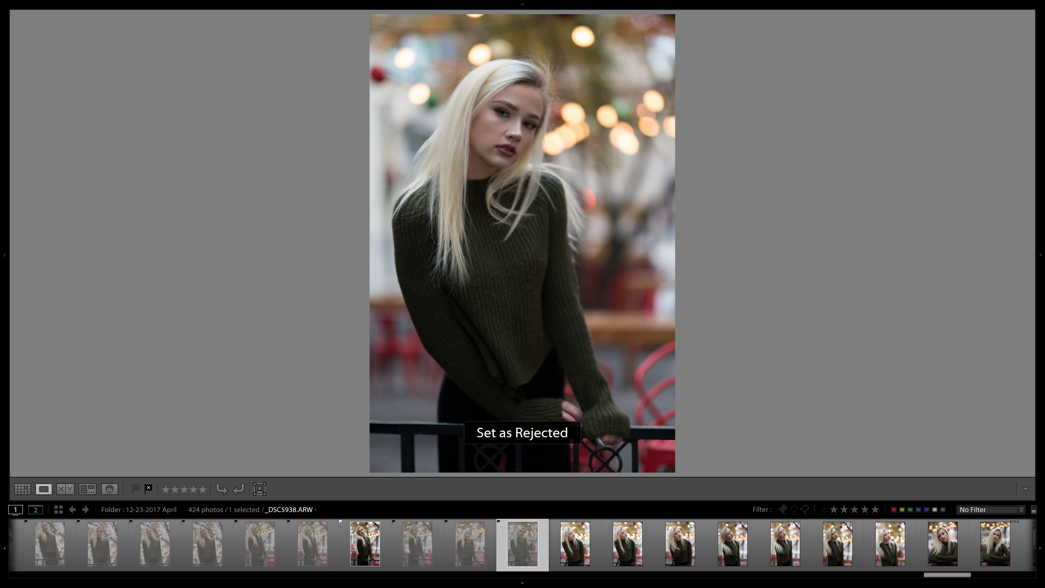
key("p")
Step: Reject _DSC5939 and _DSC5940, and flag _DSC5941 as a pick
key("Right")
key("x")
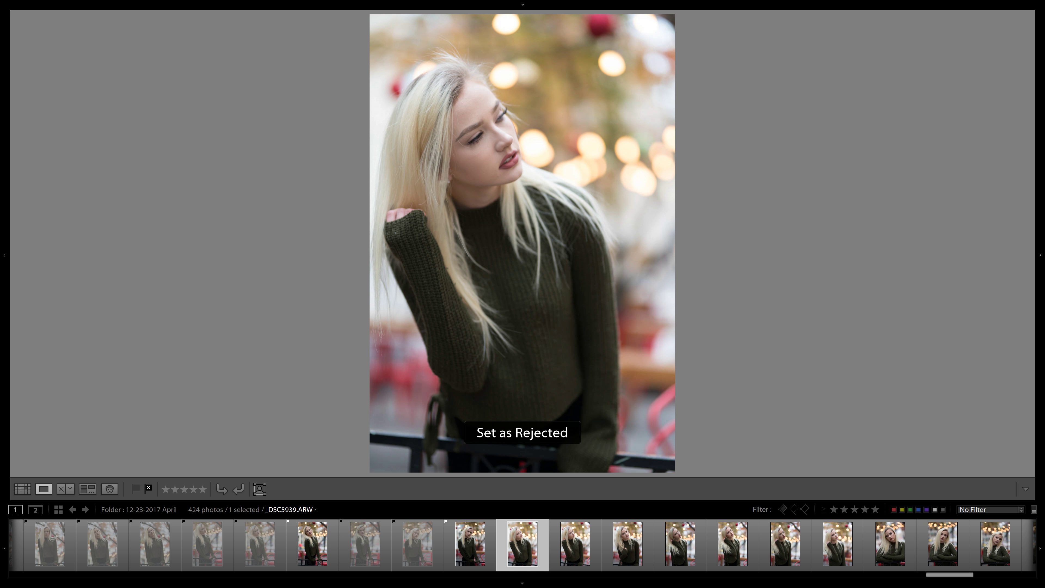
key("Right")
key("x")
key("Right")
key("x")
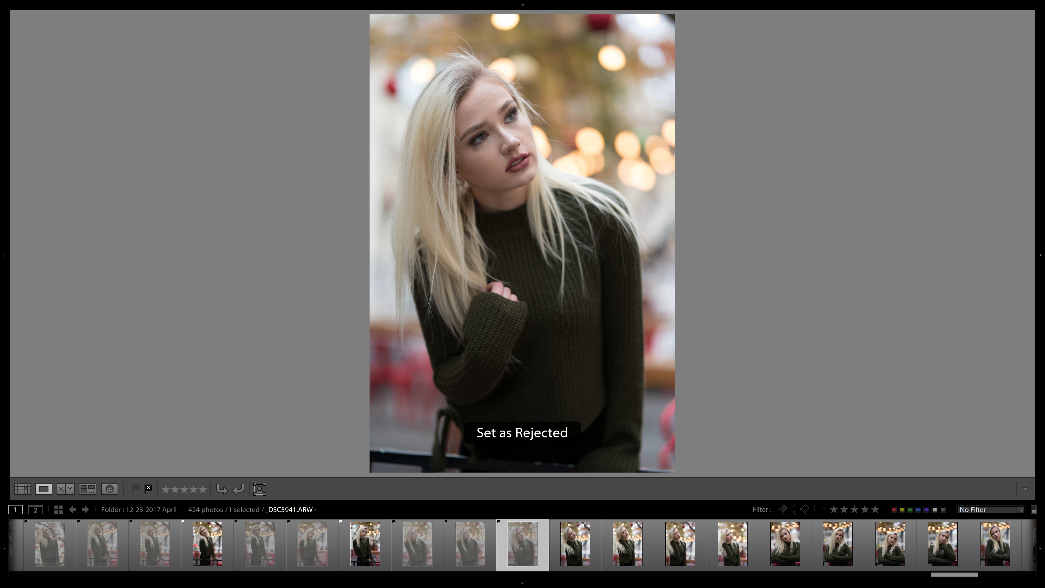
key("p")
Step: Reject the hand-in-hair portrait _DSC5942 and flag _DSC5943 as a pick
key("Right")
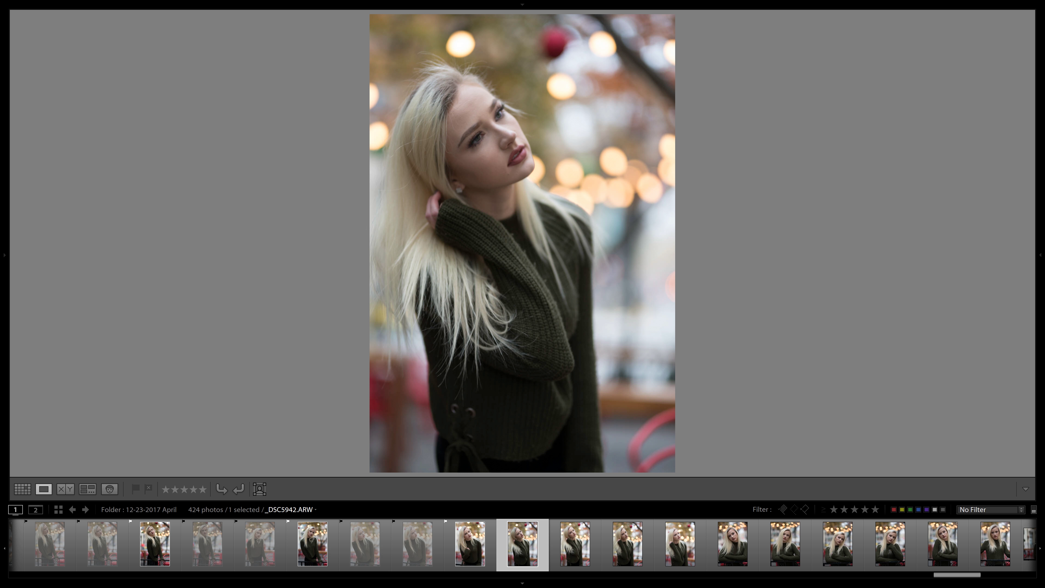
key("x")
key("Right")
key("x")
key("p")
Step: Reject _DSC5944 and _DSC5945, and flag the folded-arms portrait _DSC5946 as a pick
key("Right")
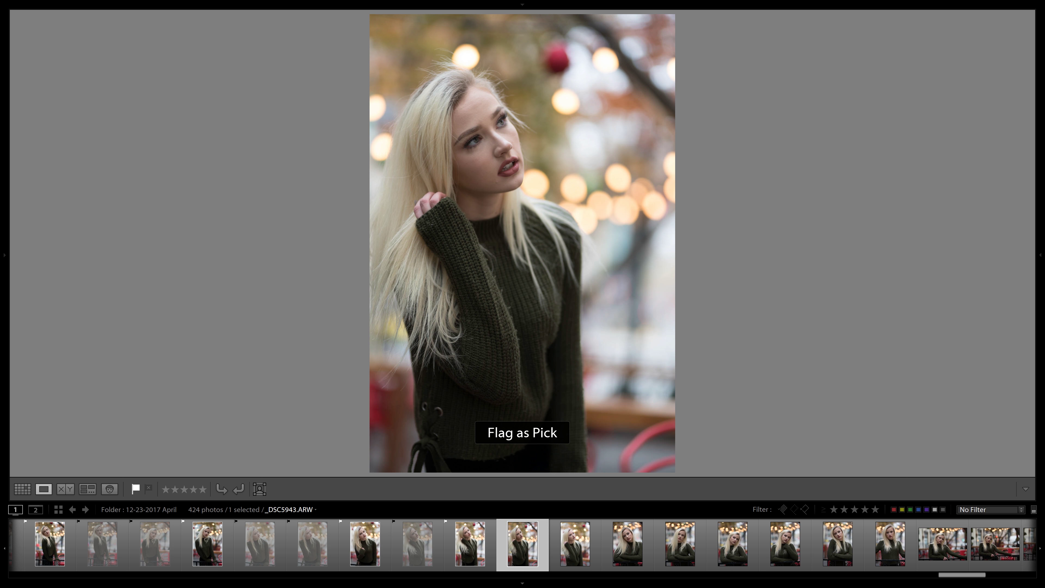
key("x")
key("Right")
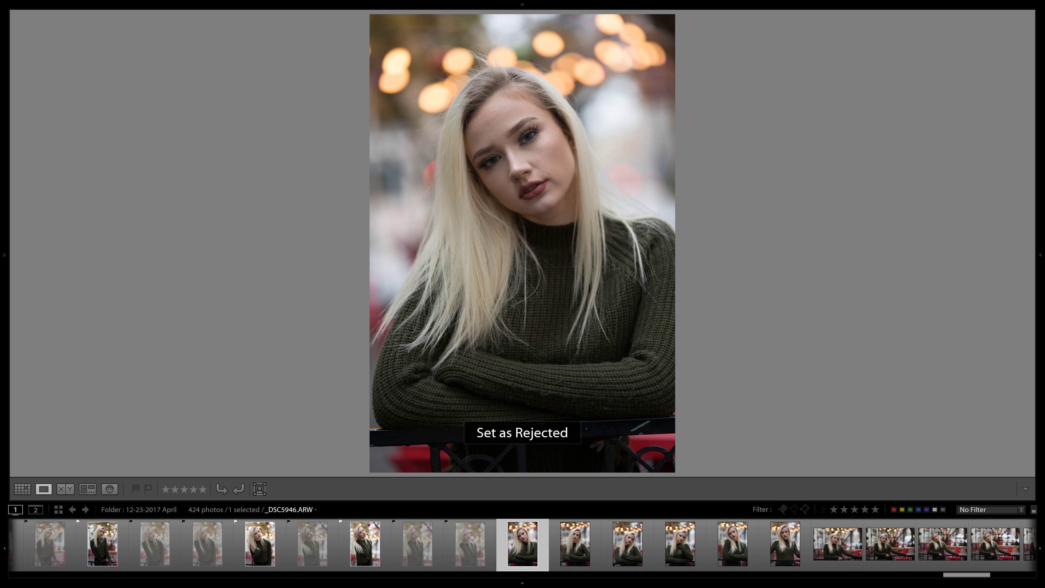
key("p")
Step: Reject the folded-arms portrait _DSC5947 and flag _DSC5948 as a pick
key("Right")
key("x")
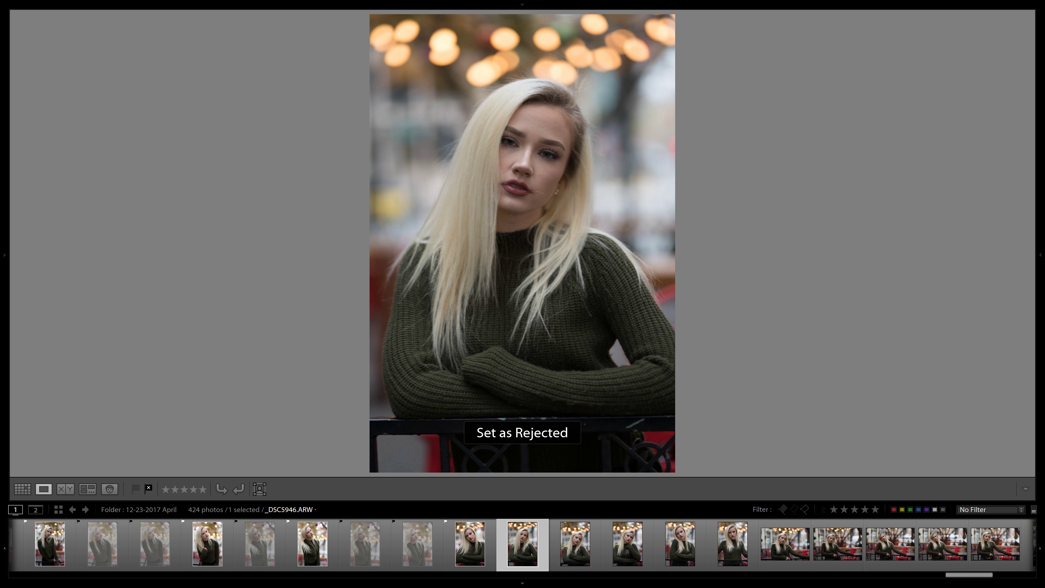
key("Right")
key("p")
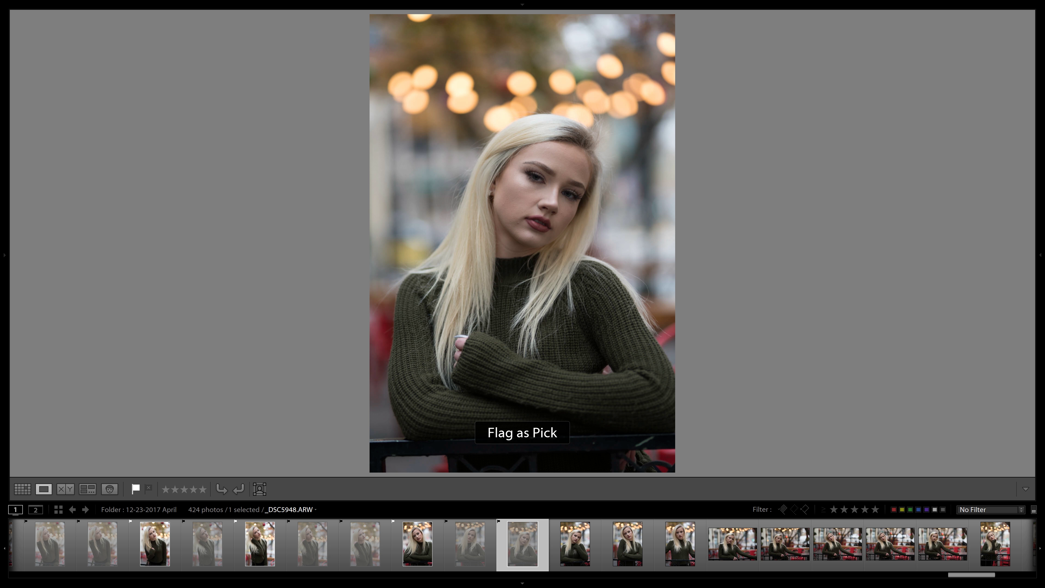
Step: Compare _DSC5948 with _DSC5949, change _DSC5948 to rejected, and flag _DSC5949 as a pick
key("Right")
key("x")
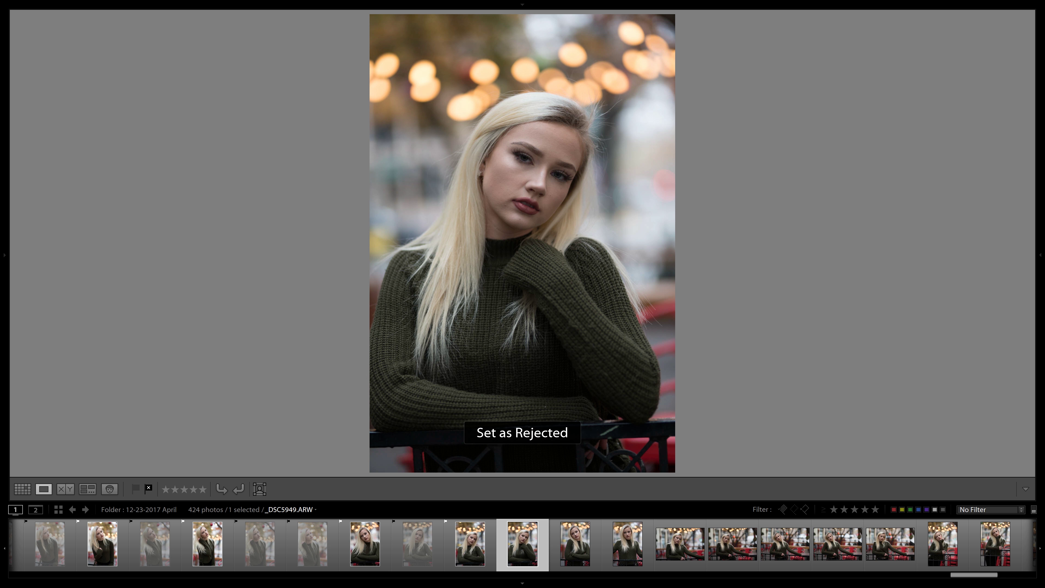
key("Right")
key("Left")
key("p")
key("Right")
key("x")
key("Right")
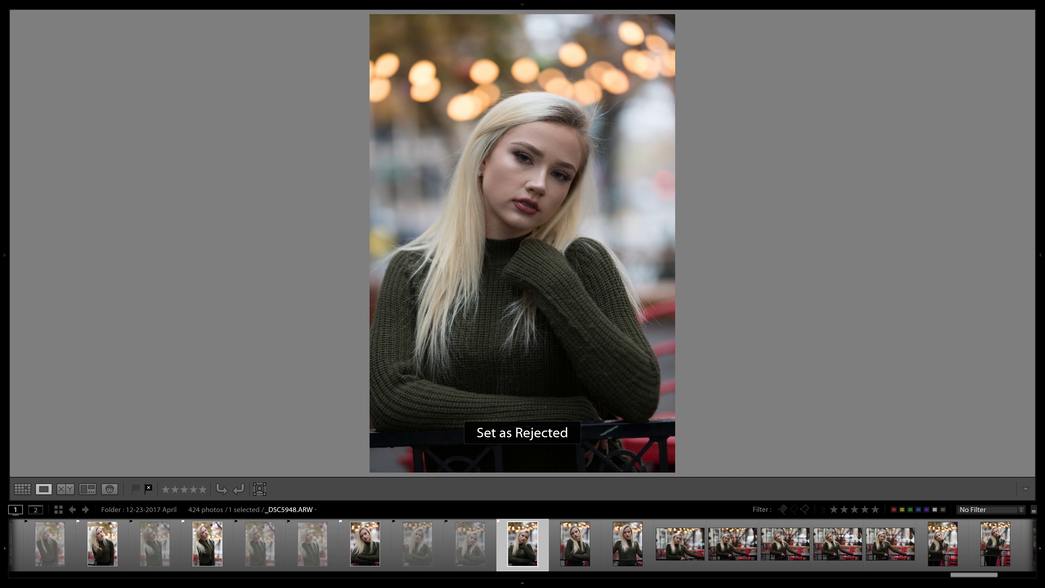
key("p")
Step: Flag _DSC5950 as a pick and reject _DSC5951 through _DSC5953
key("Right")
key("x")
key("Right")
key("x")
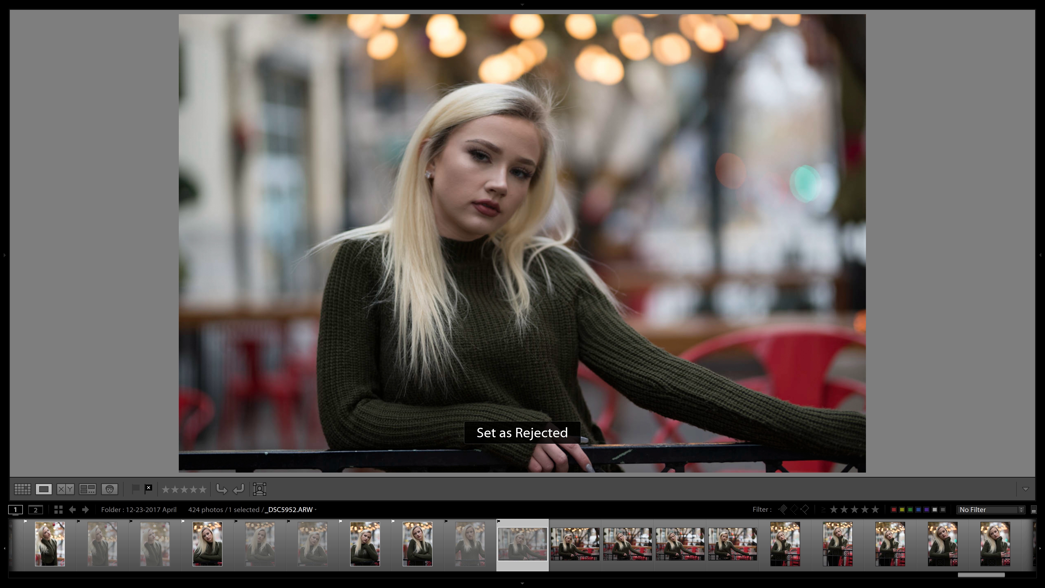
key("Right")
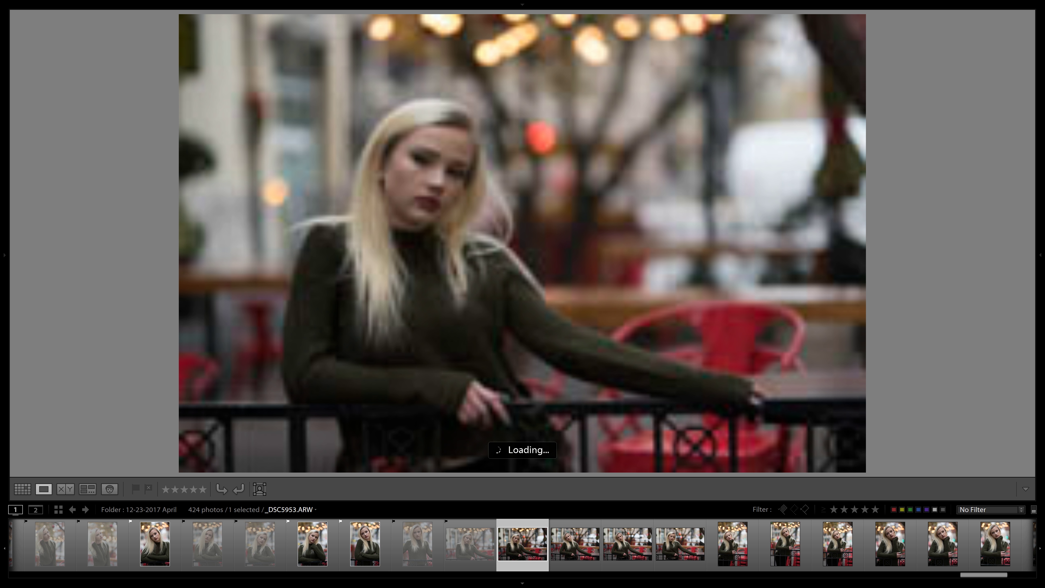
key("x")
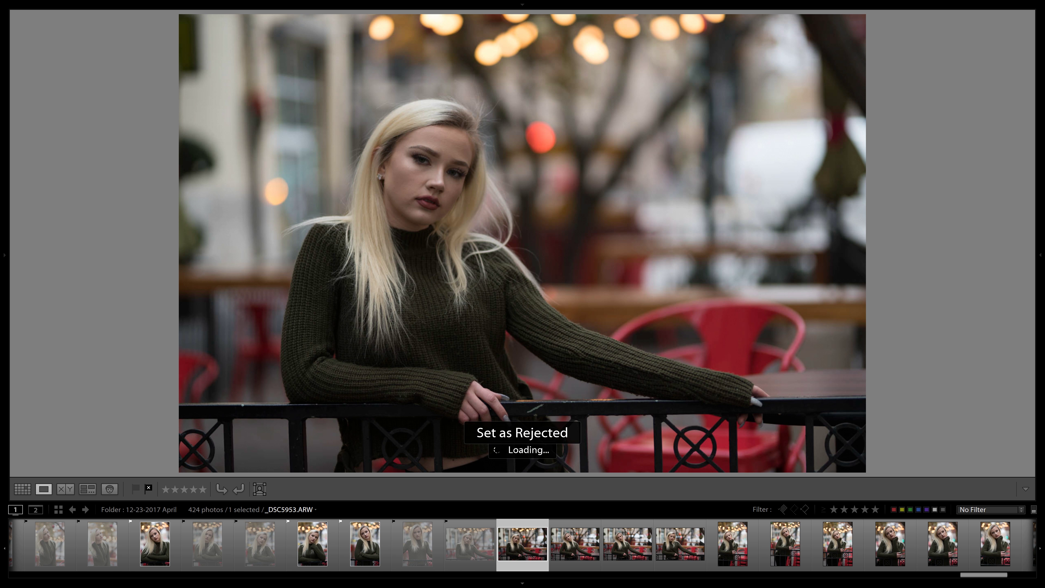
Step: Flag the landscape railing shots _DSC5954 and _DSC5955 as picks and reject _DSC5956
key("Right")
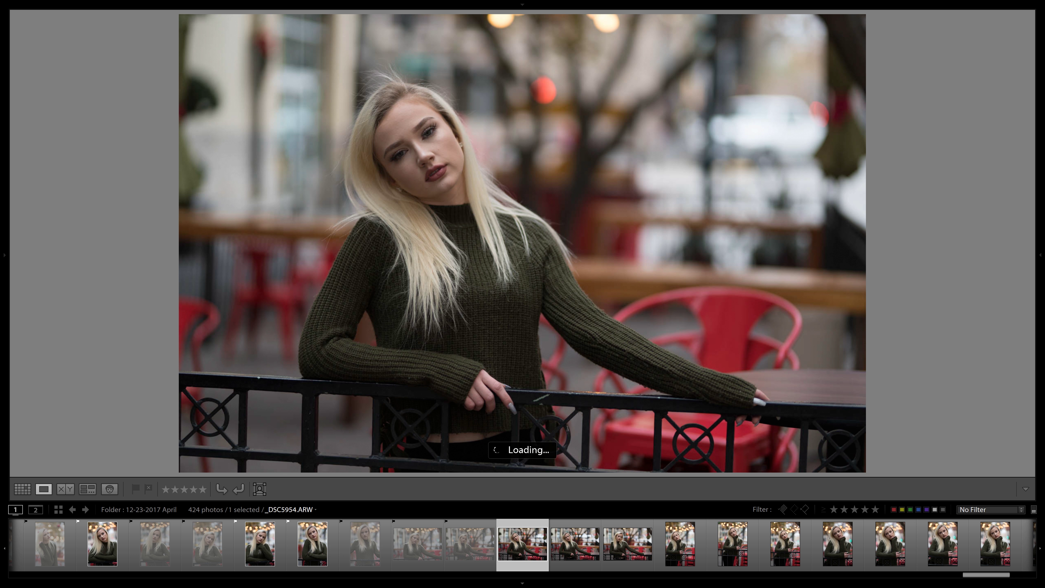
key("p")
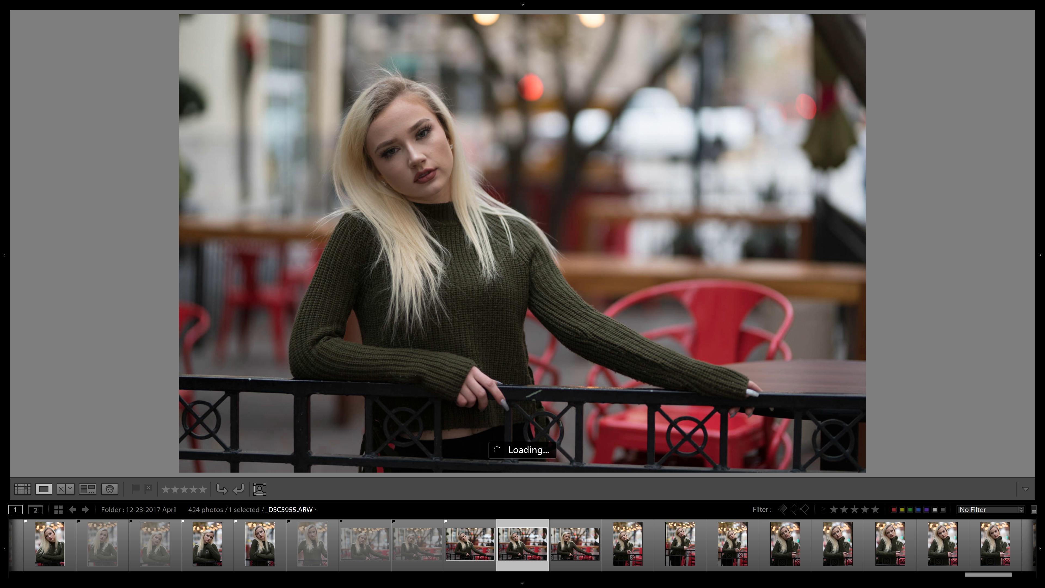
key("x")
key("p")
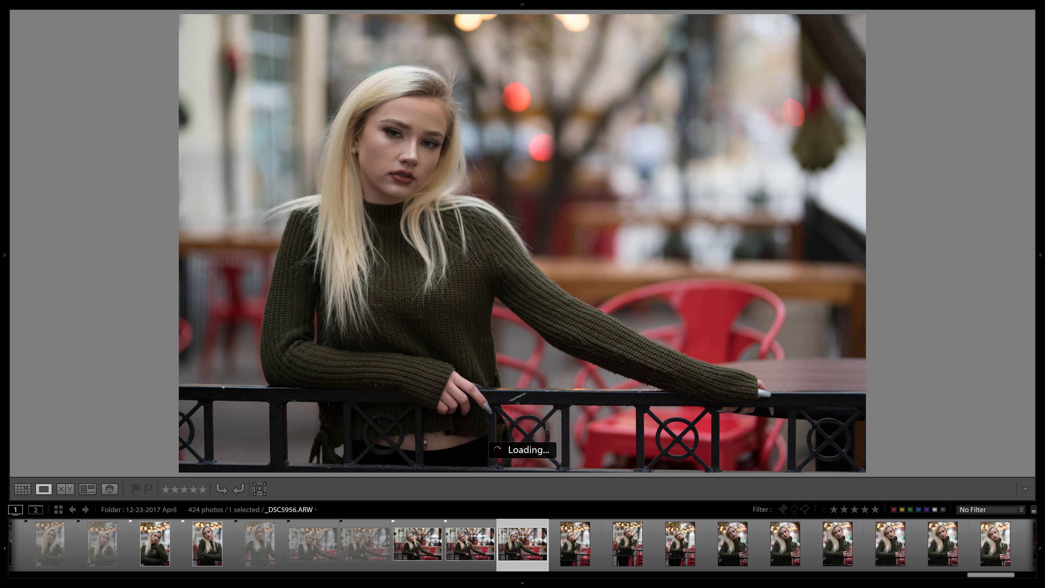
key("x")
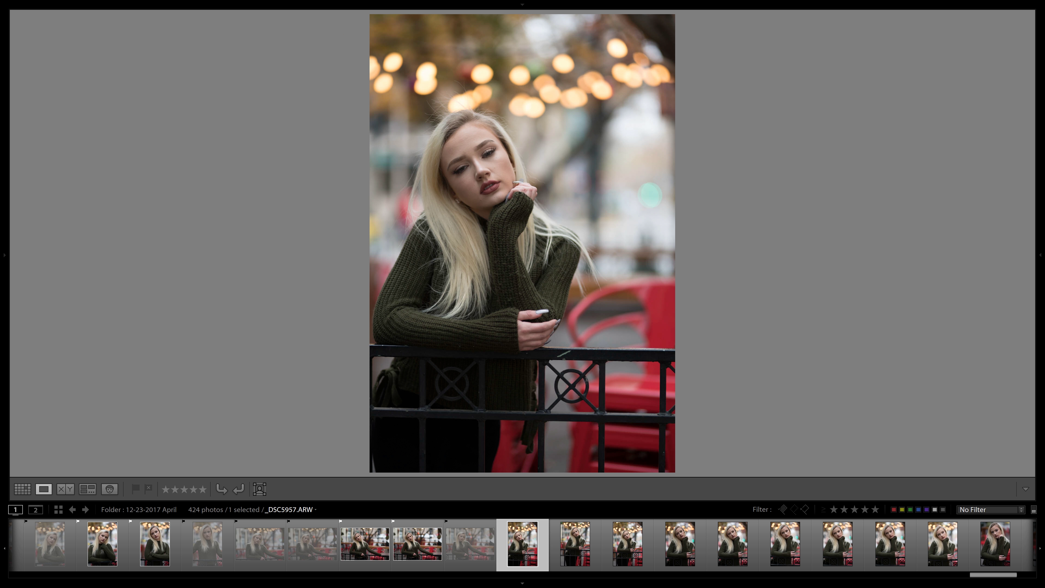
Step: Reject the chin-on-hand portrait _DSC5957 and flag _DSC5958 through _DSC5960 as picks
key("x")
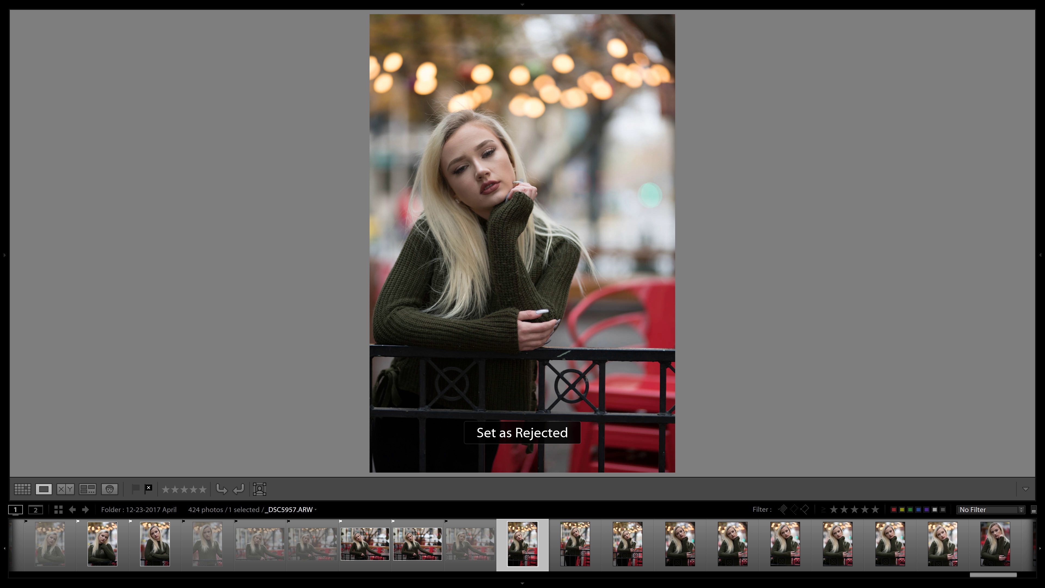
key("p")
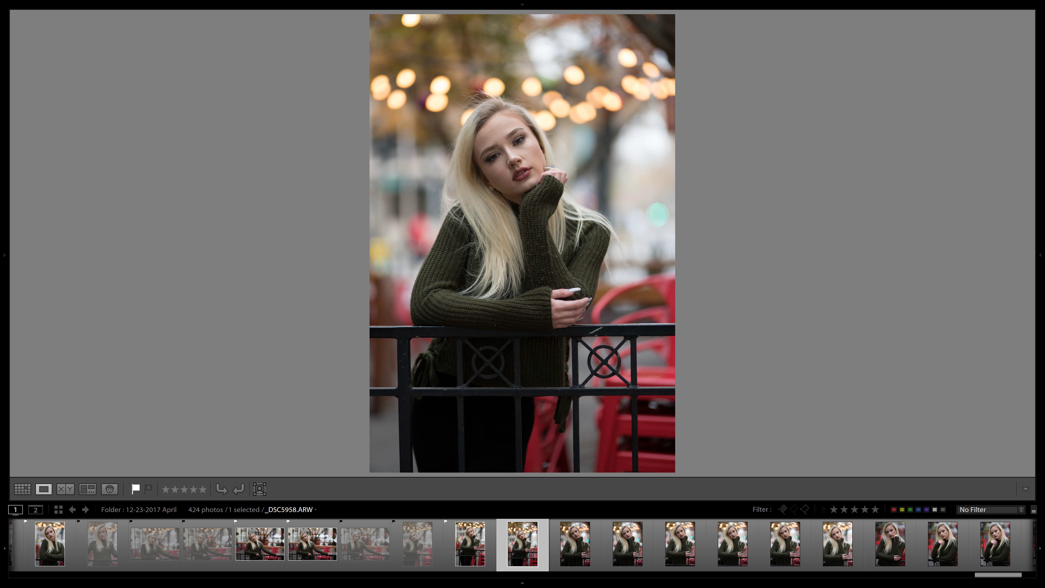
key("p")
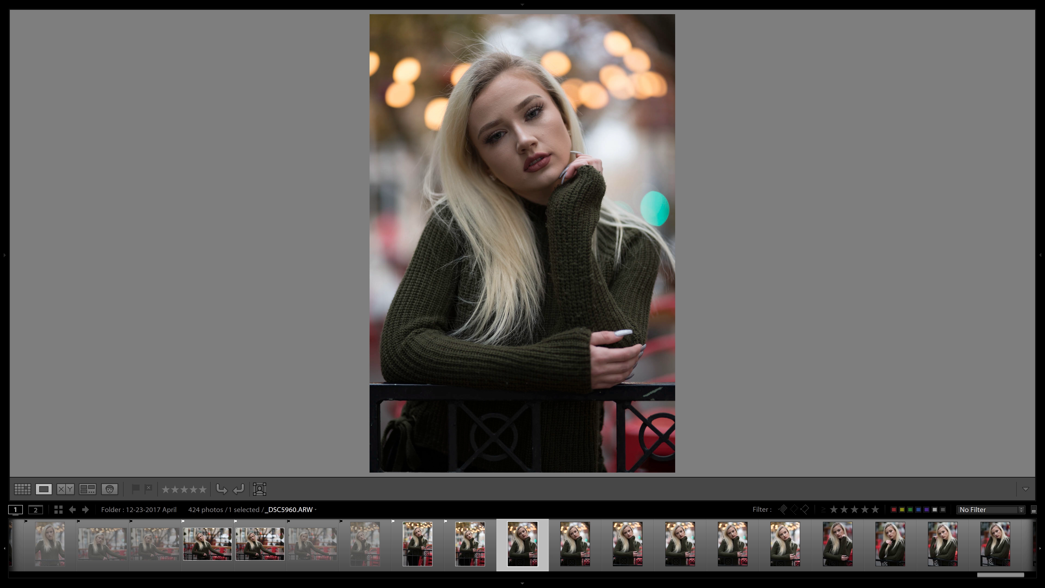
key("p")
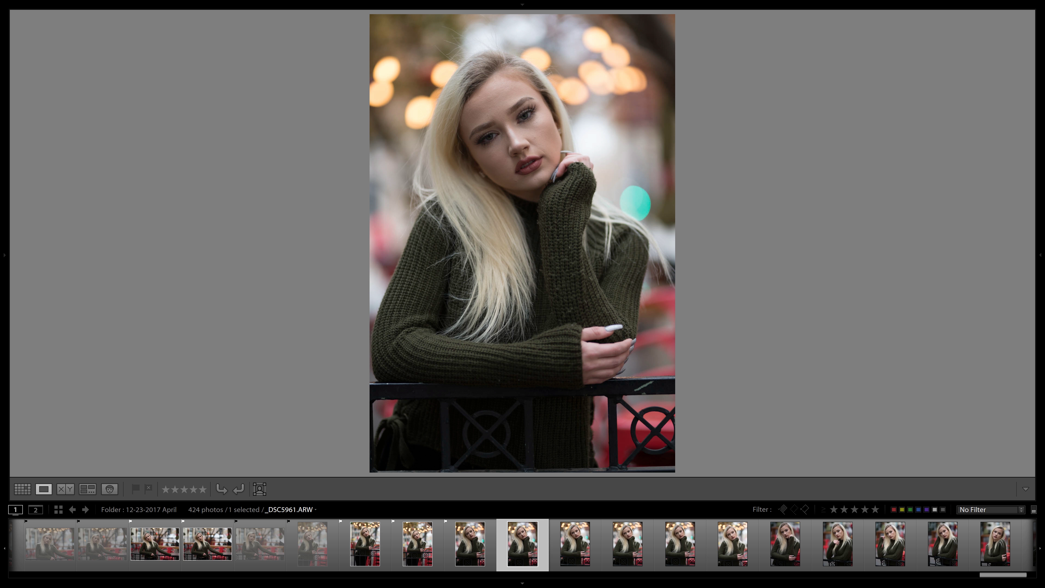
Step: Flag the chin-on-hand portraits _DSC5962 and _DSC5964 as picks, and reject _DSC5961, _DSC5963 and _DSC5965
key("x")
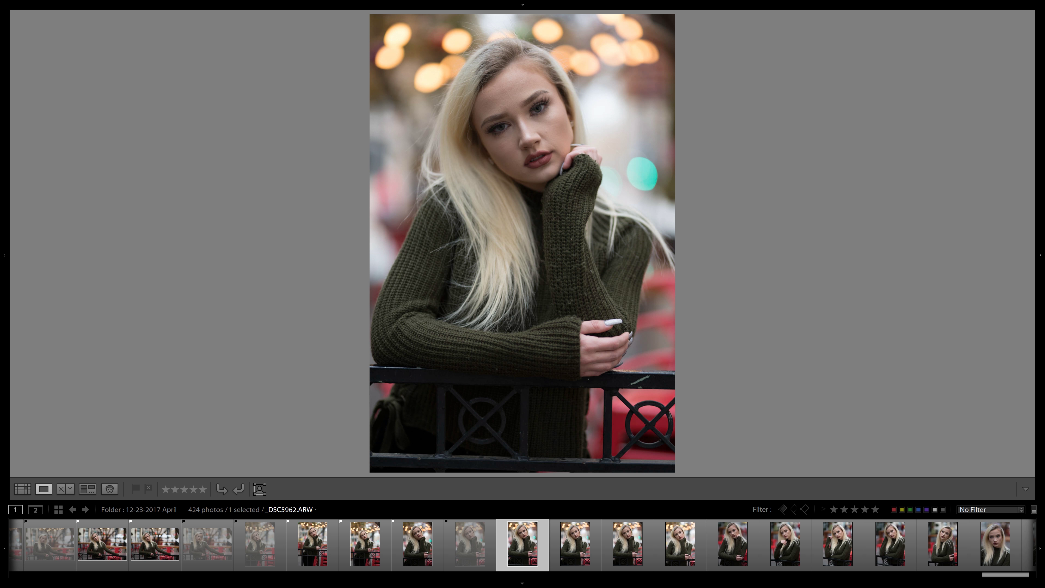
key("x")
key("p")
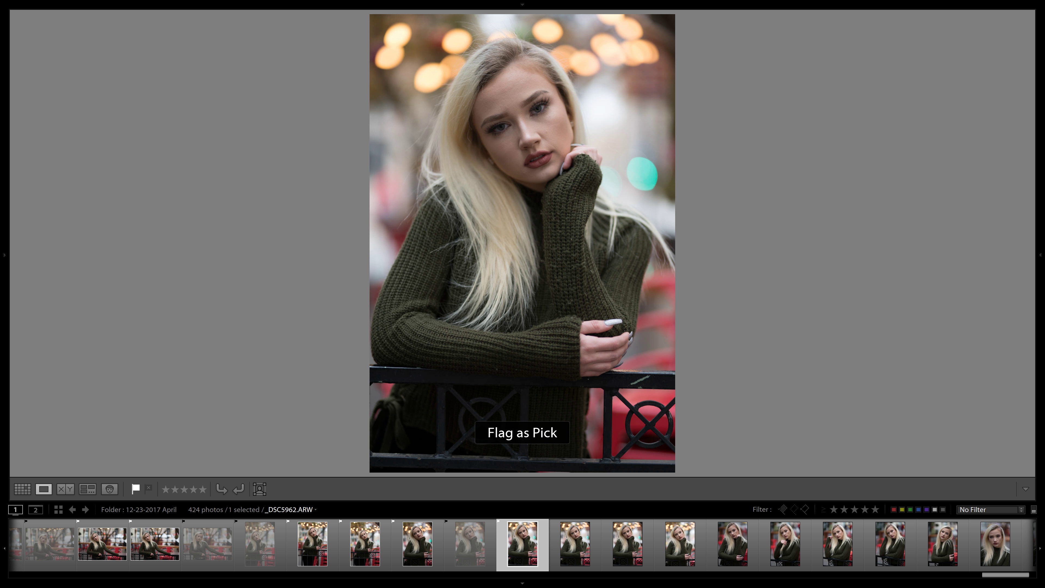
key("x")
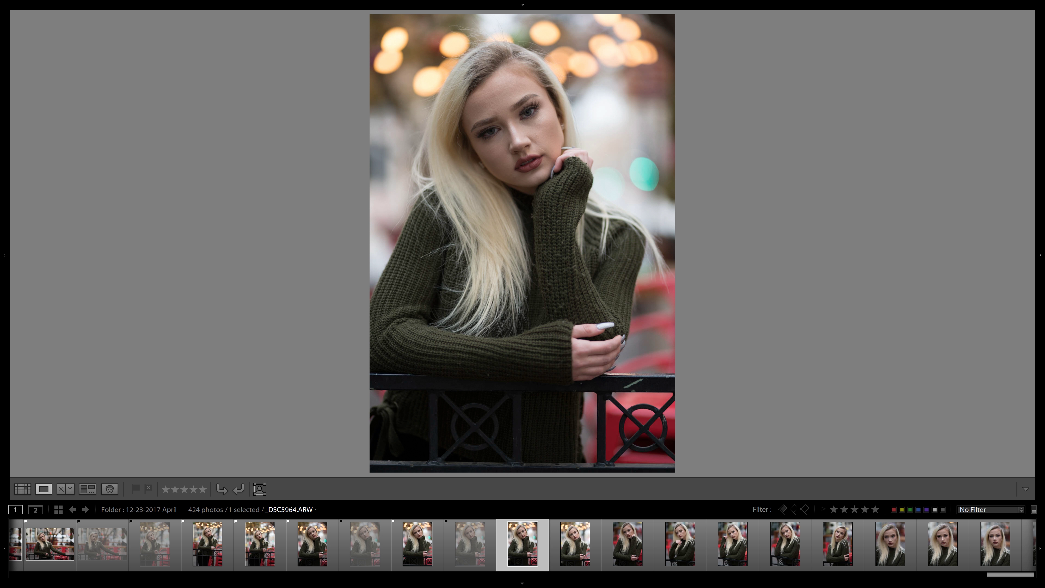
key("Right")
key("p")
key("x")
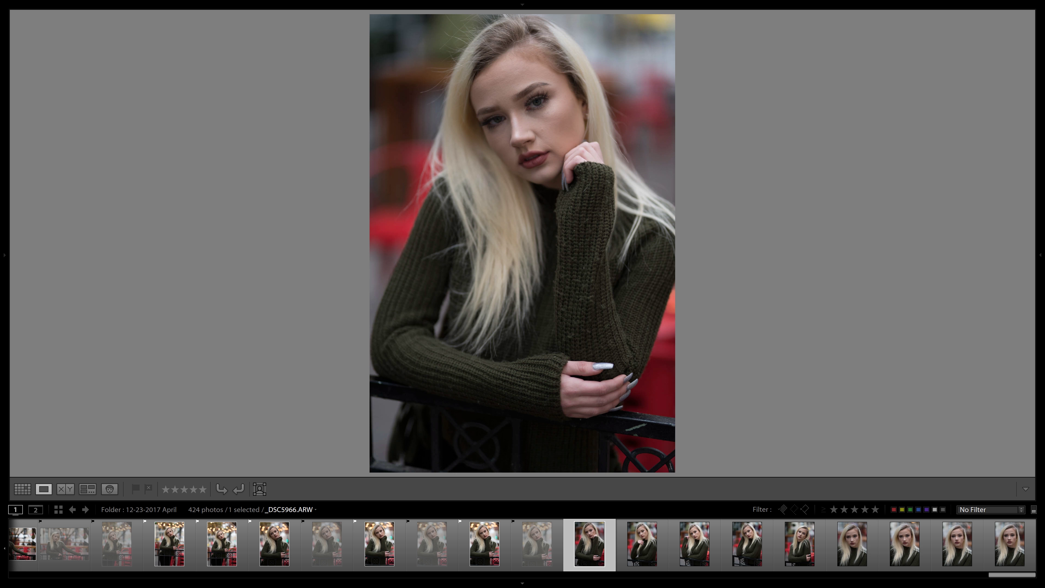
Step: Flag the red-chair background portrait _DSC5966 as a pick and reject _DSC5967
key("x")
key("Left")
key("p")
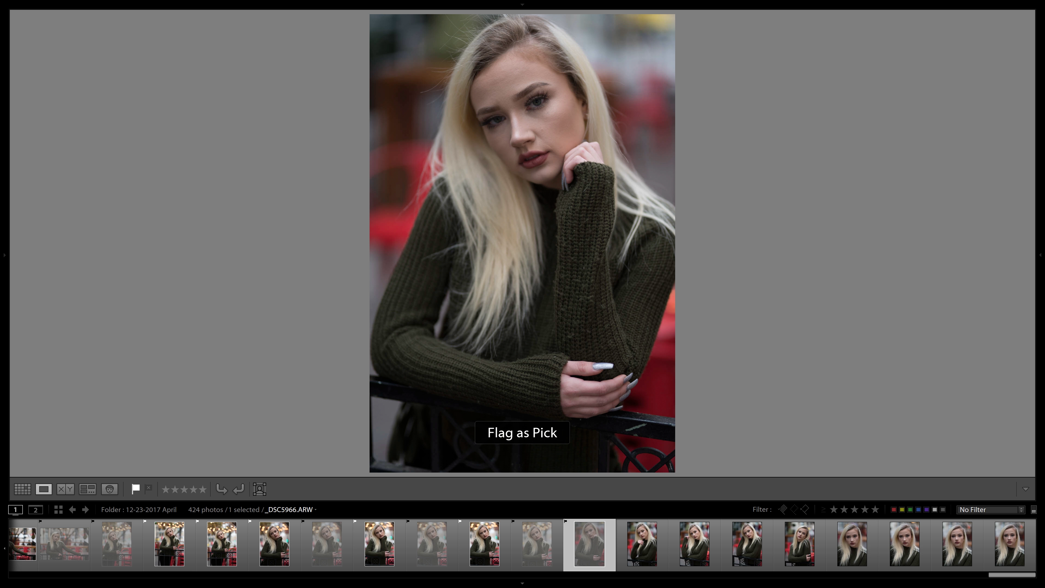
key("x")
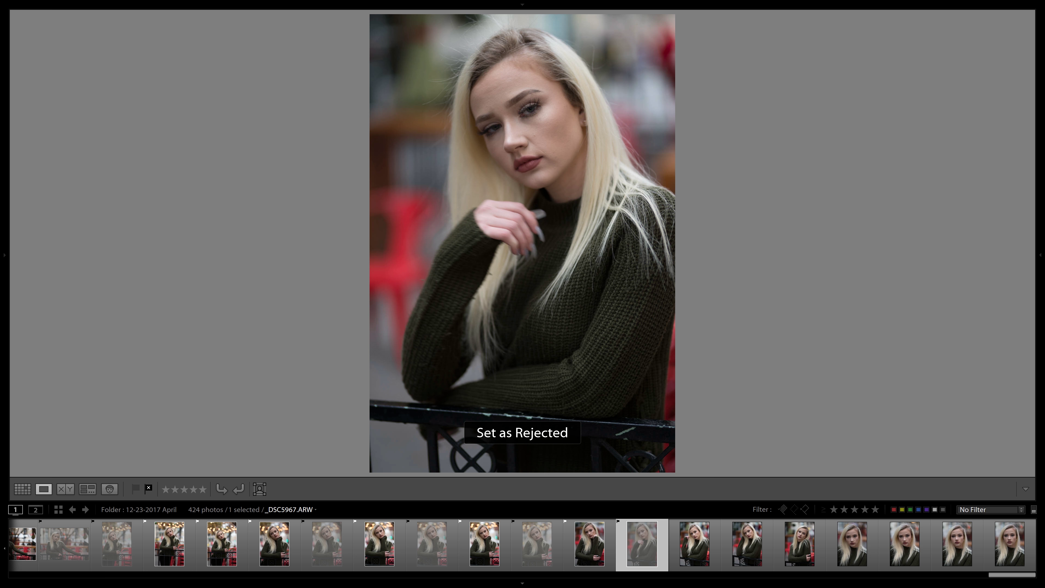
Step: Flag the railing portraits _DSC5968, _DSC5969 and _DSC5970 as picks
key("p")
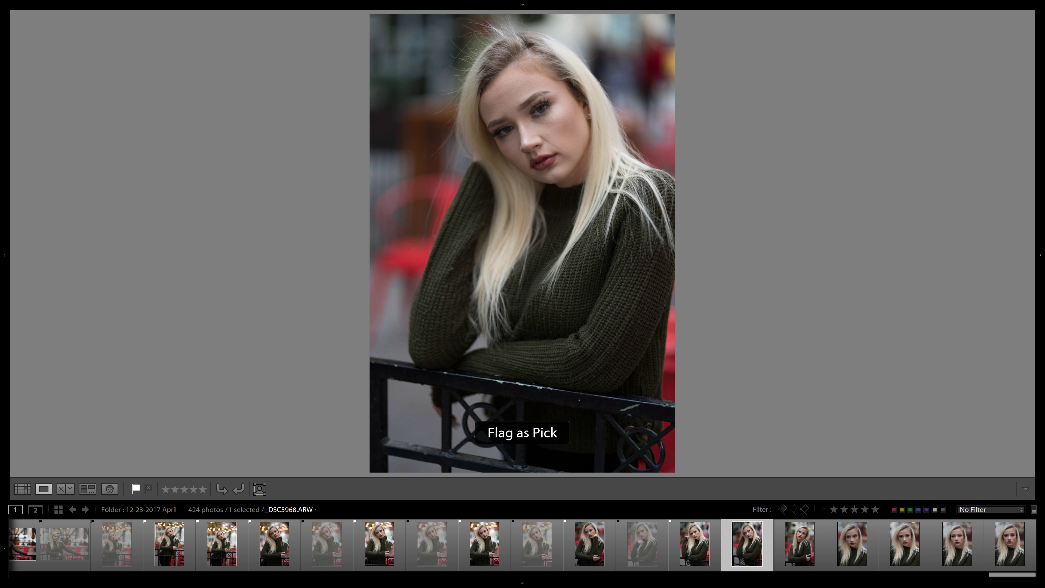
key("x")
key("Left")
key("p")
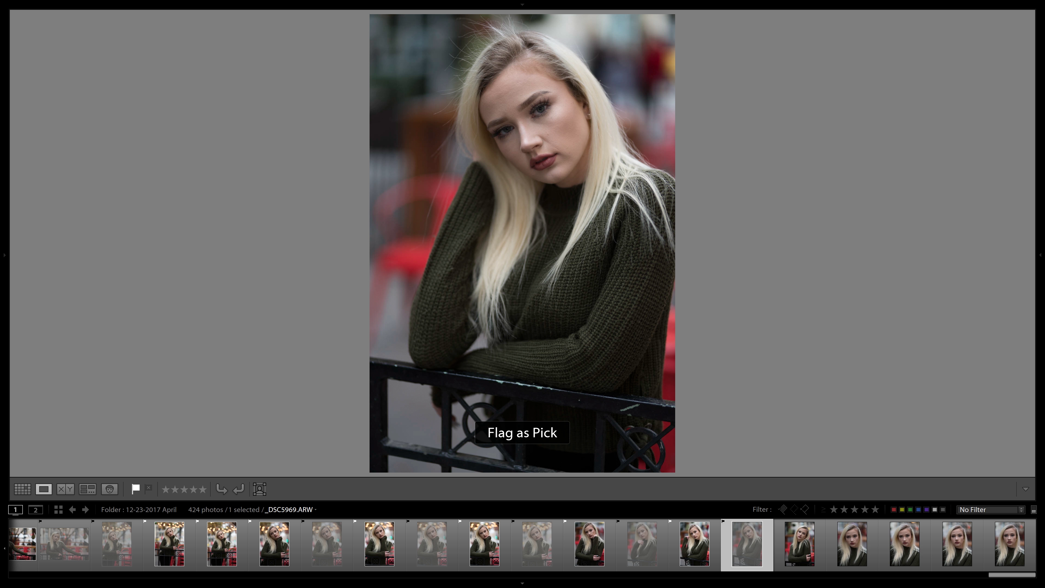
key("p")
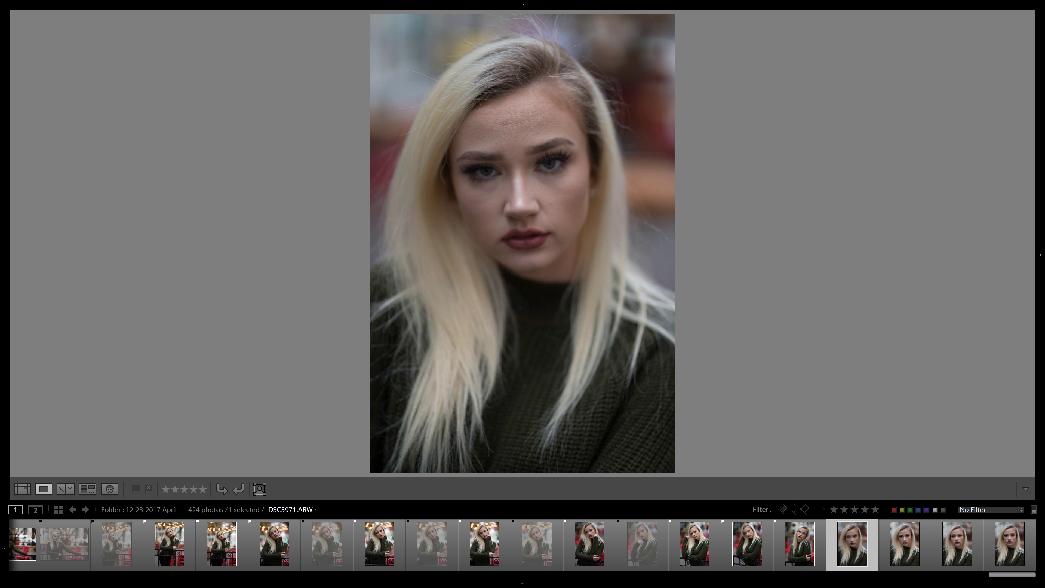
Step: Reject the close-up headshots _DSC5971 through _DSC5974
key("x")
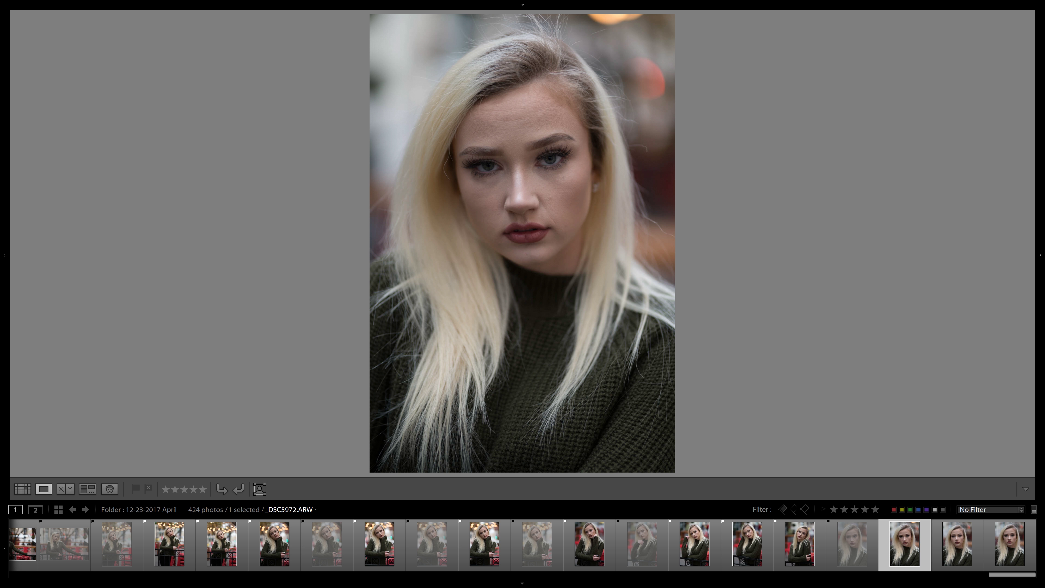
key("x")
key("x")
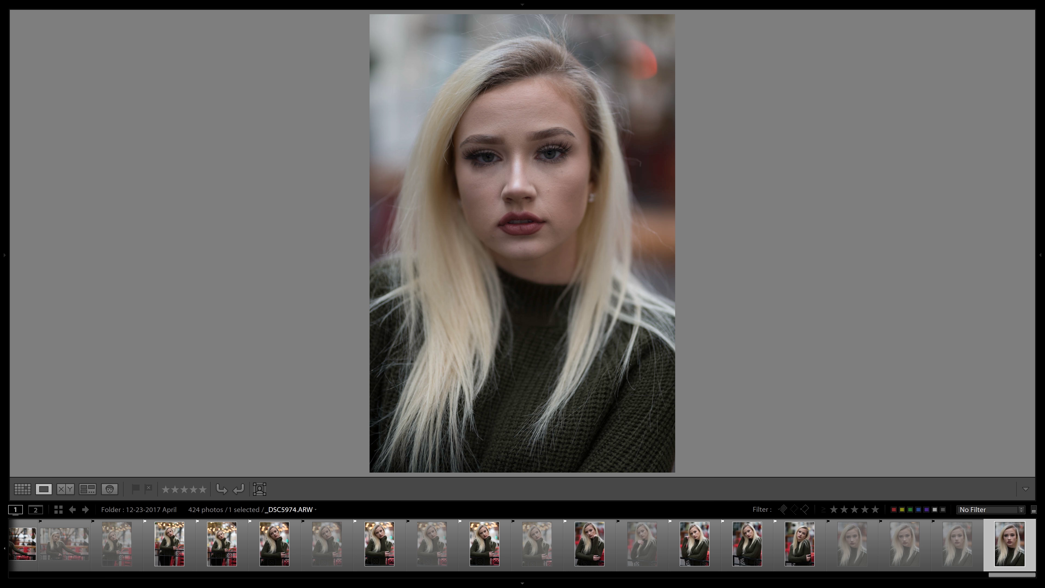
key("x")
Step: Review the flagged railing portraits backward from _DSC5974 to _DSC5965
key("Left")
key("Left")
key("Left")
key("Left")
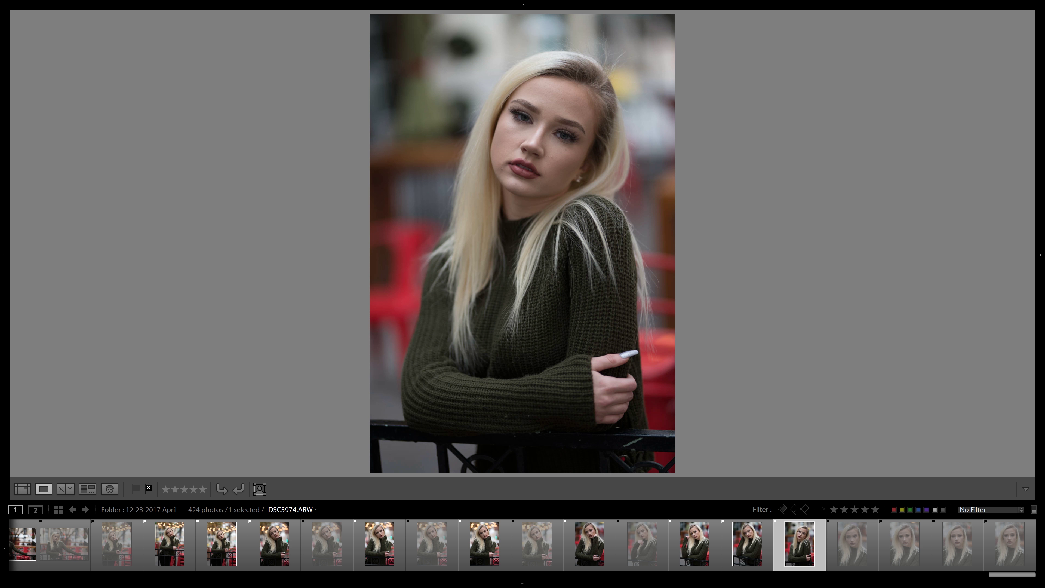
key("Left")
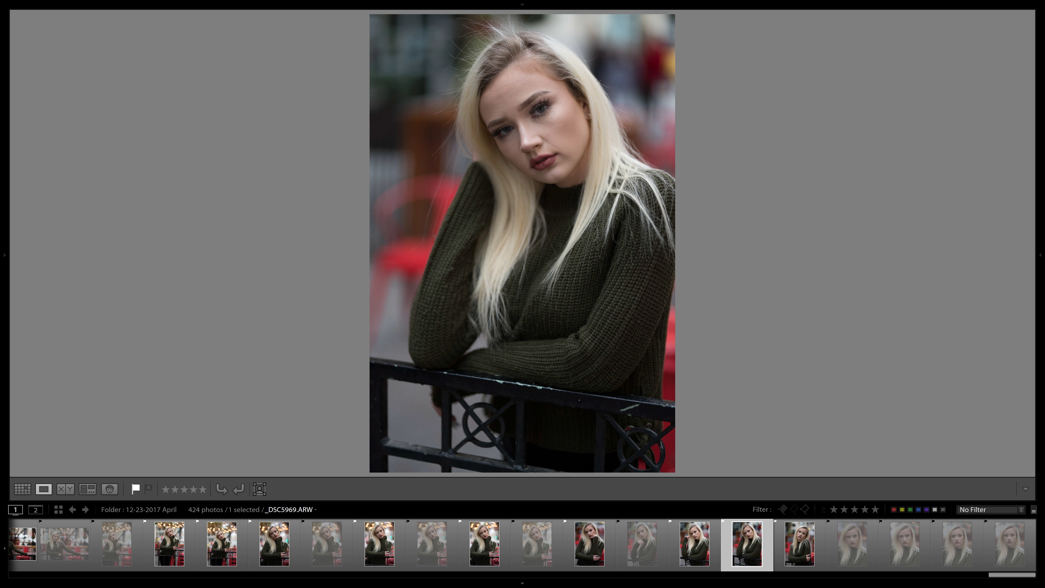
key("Left")
key("Left")
key("Left")
key("Left")
key("Left")
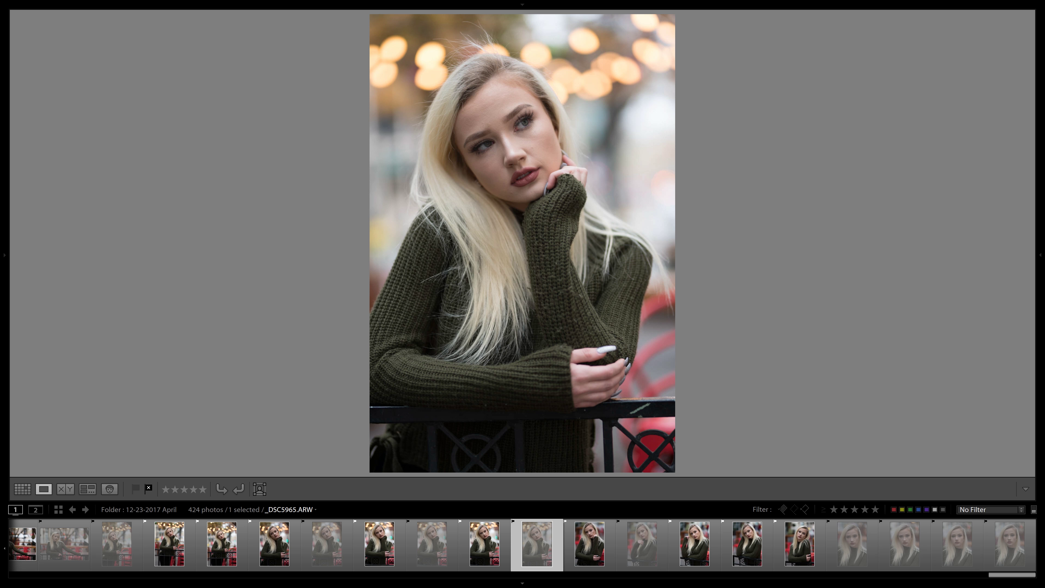